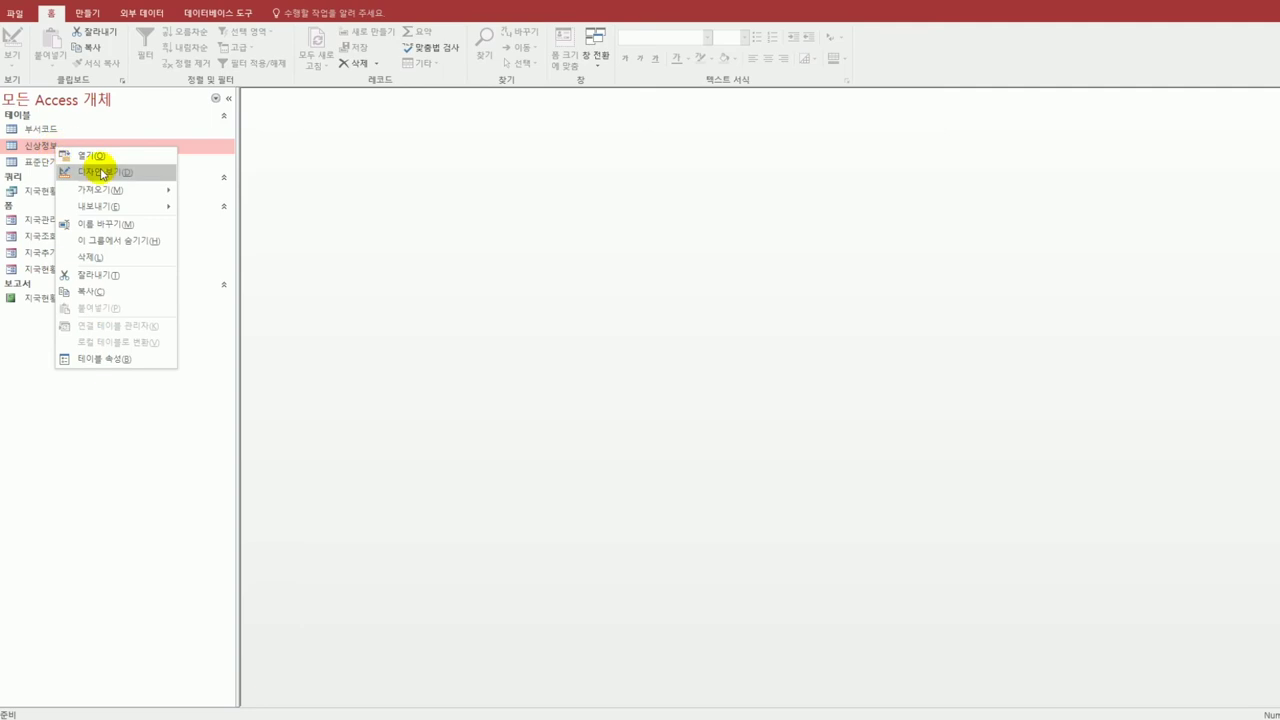
# Open the 신상정보 table in design view and make 순번 its primary key.
pyautogui.click(104, 172)
pyautogui.moveTo(248, 121); pyautogui.dragTo(337, 136)
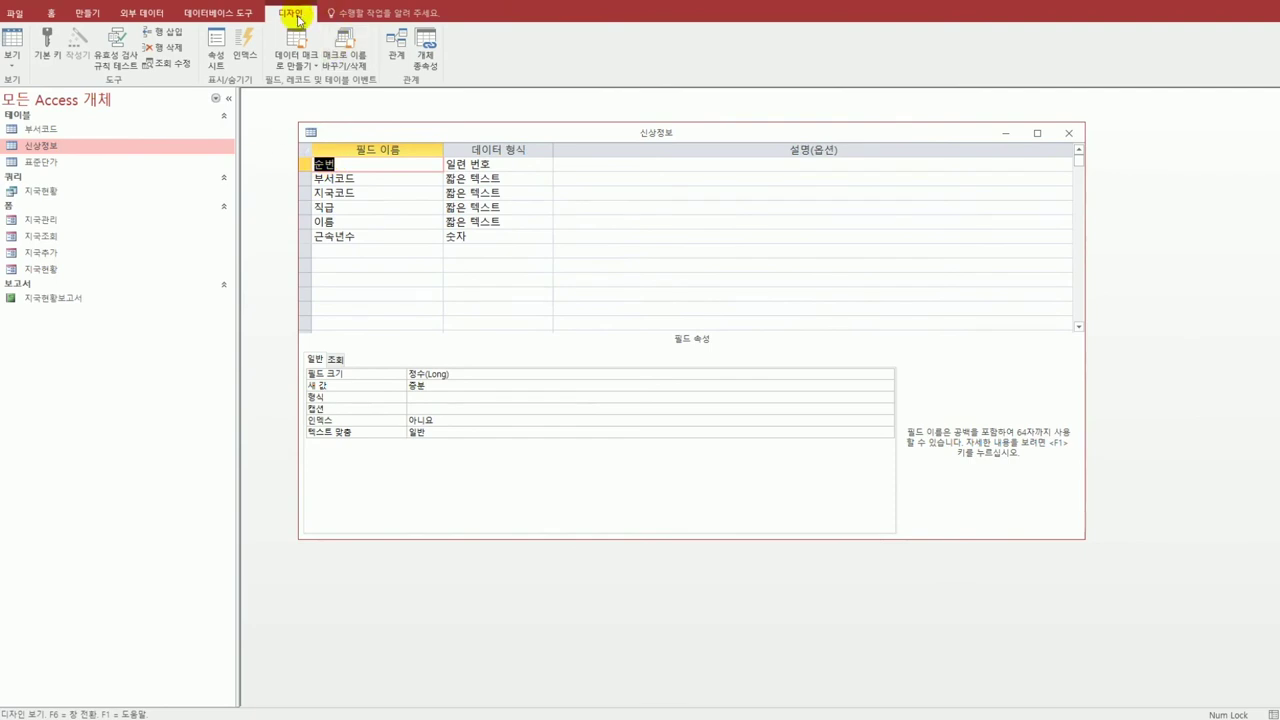
pyautogui.click(47, 49)
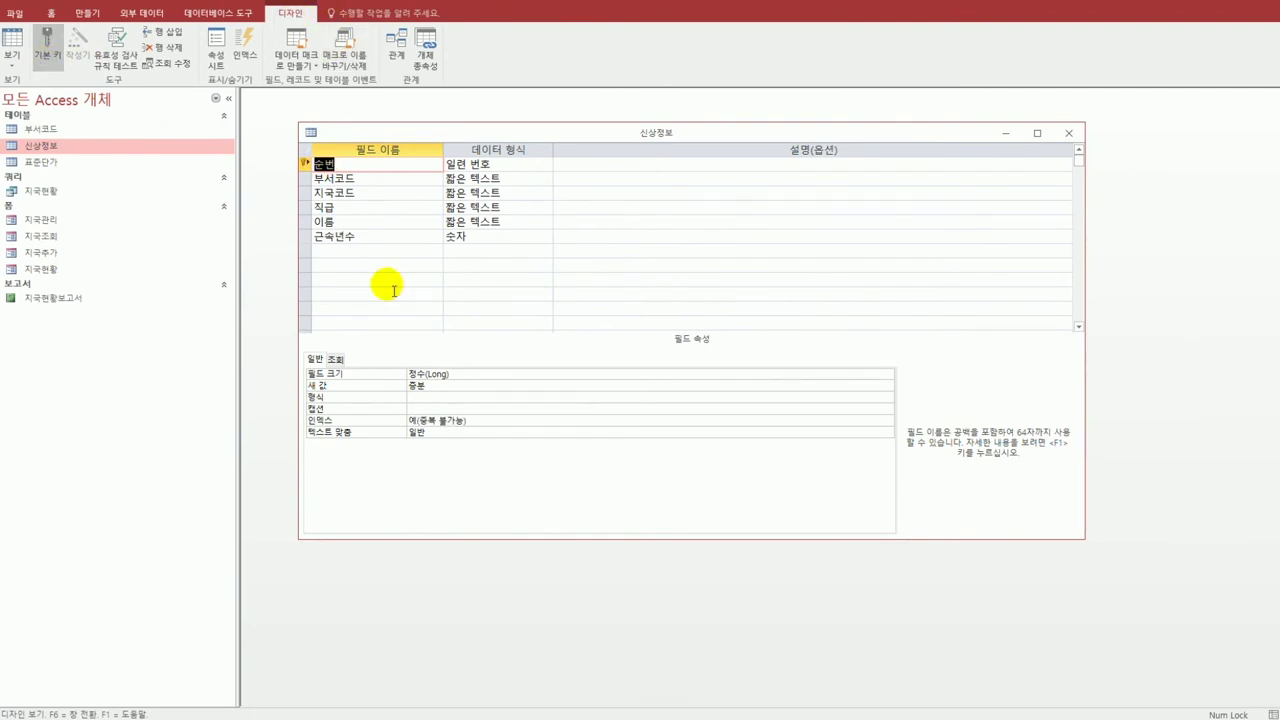
# Set the 이름 field's 필수 property to 예 and the 근속년수 field's default value to 0.
pyautogui.click(374, 225)
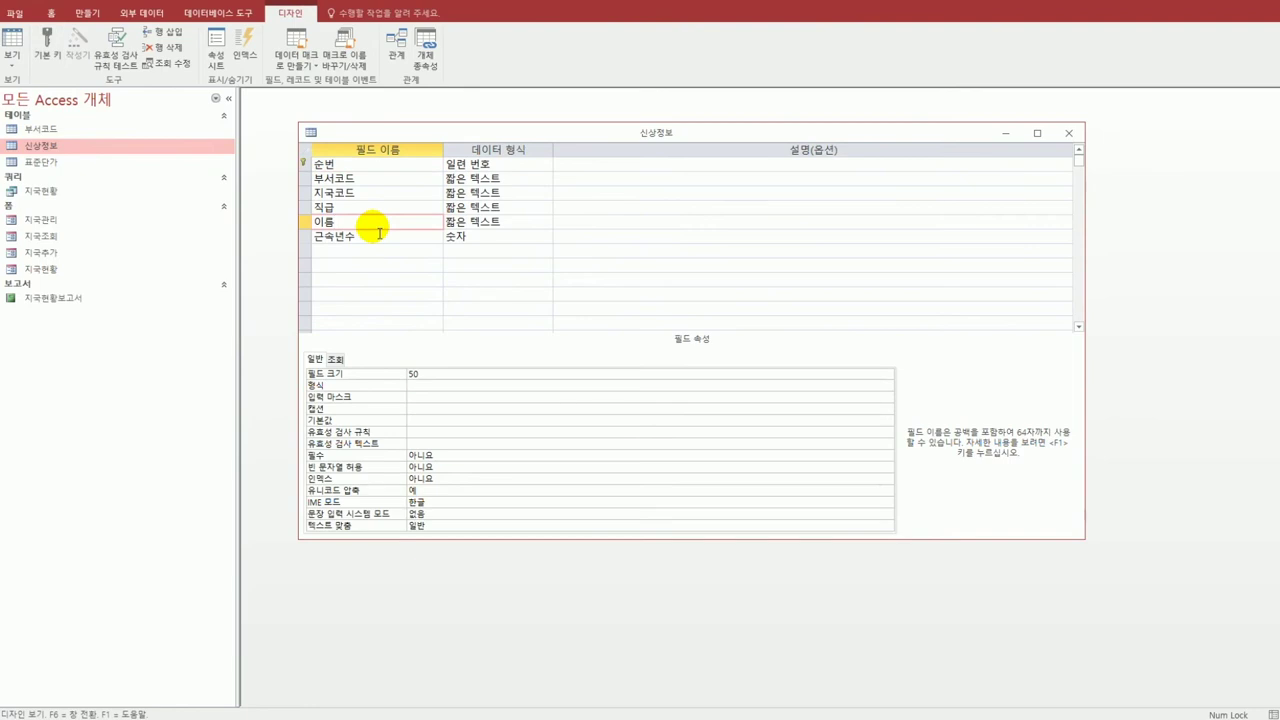
pyautogui.doubleClick(443, 457)
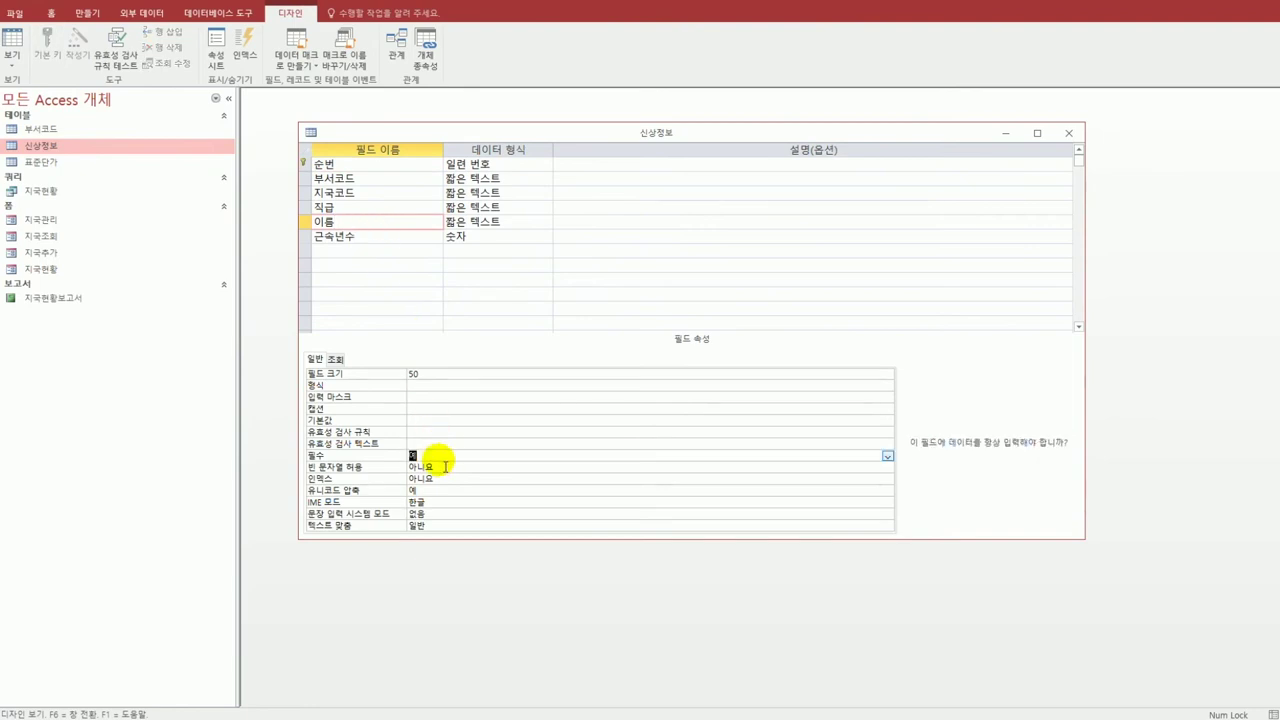
pyautogui.click(378, 241)
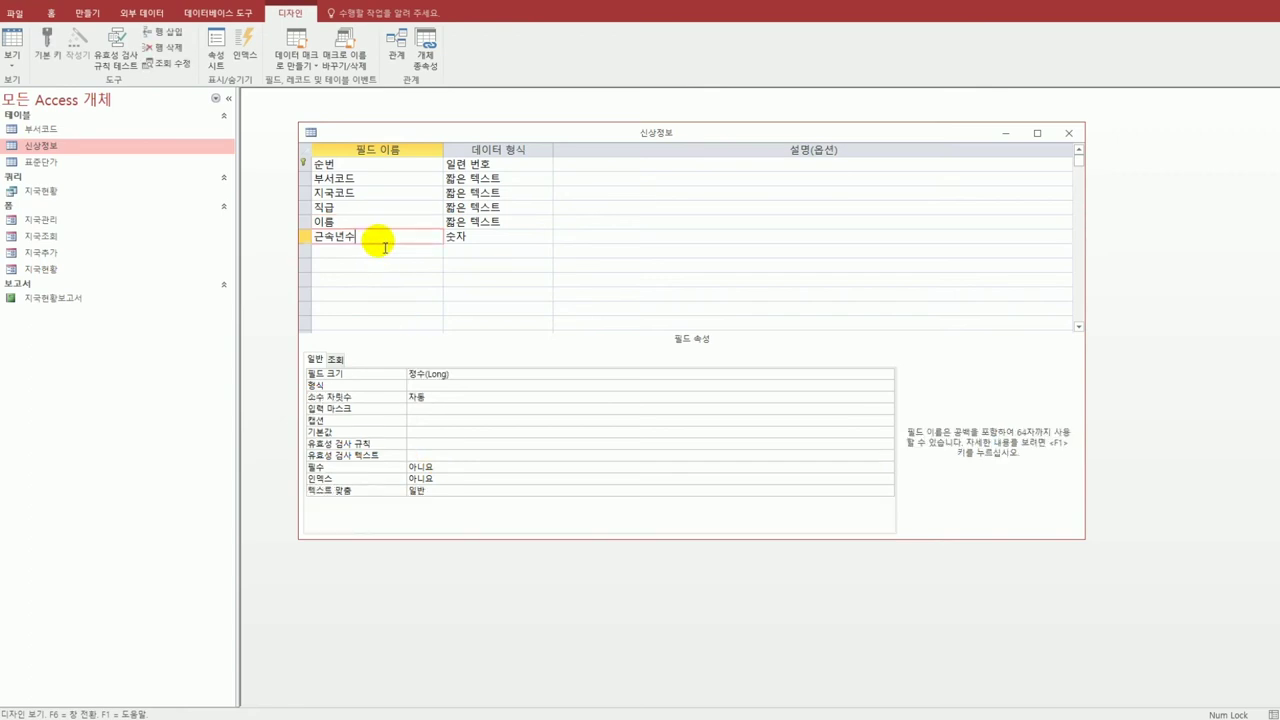
pyautogui.click(439, 433)
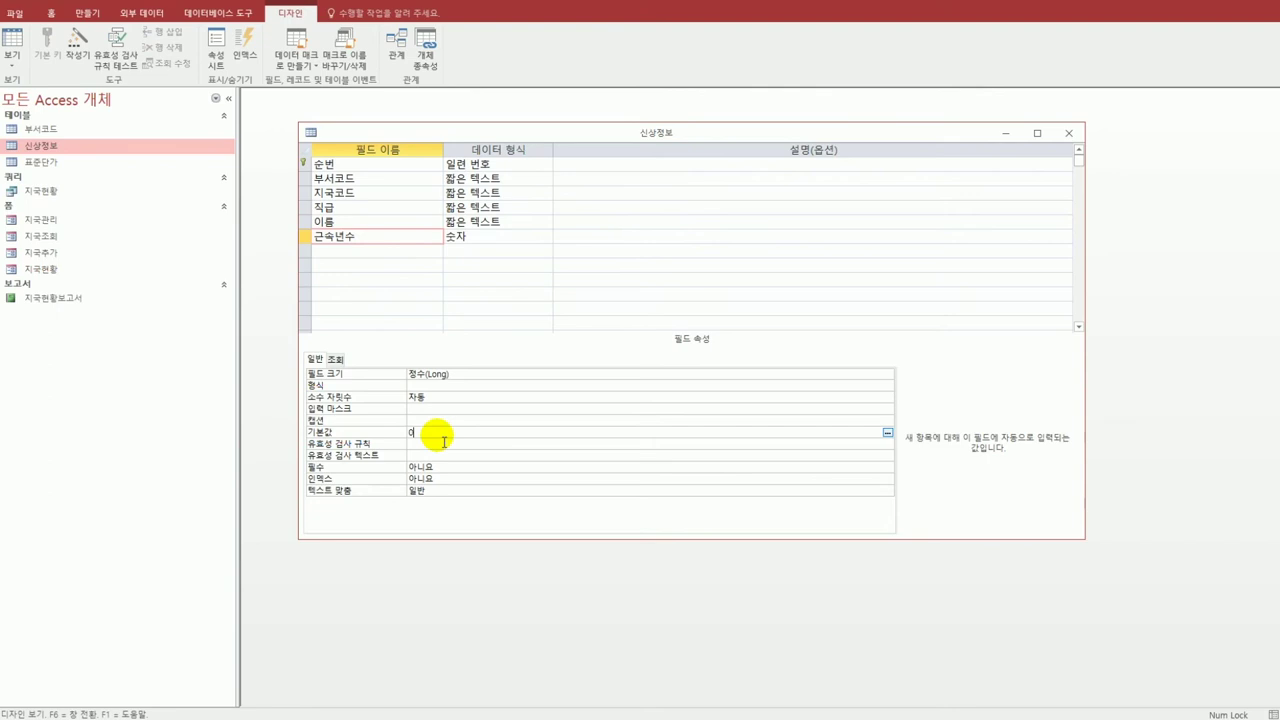
# Set the IME mode of both the 부서코드 and 지국코드 fields to 영숫자 반자.
pyautogui.click(378, 185)
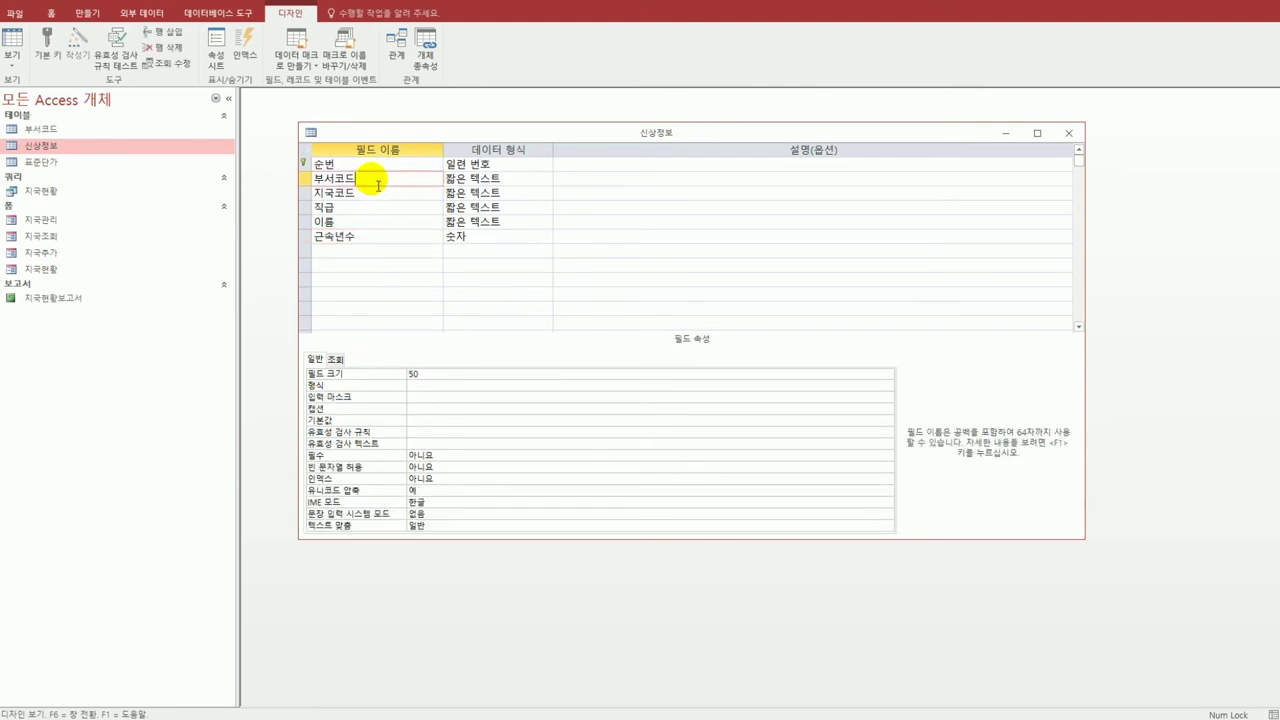
pyautogui.click(441, 502)
pyautogui.click(887, 502)
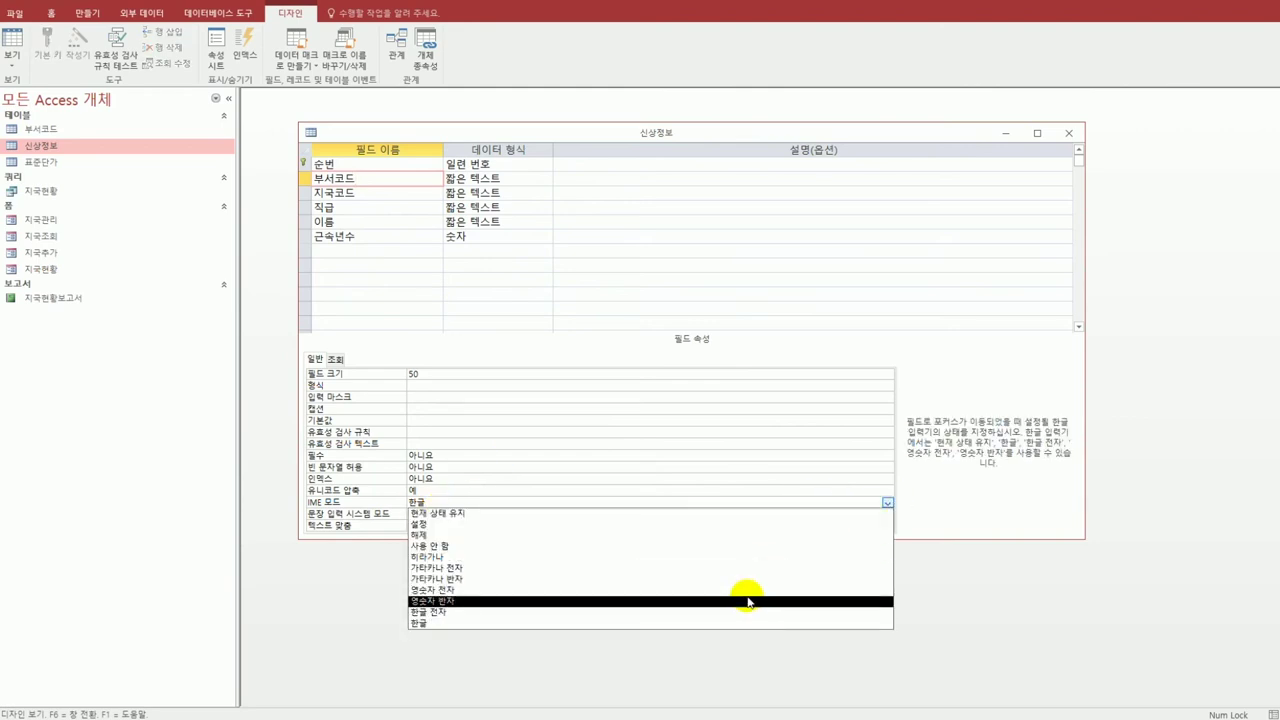
pyautogui.click(748, 603)
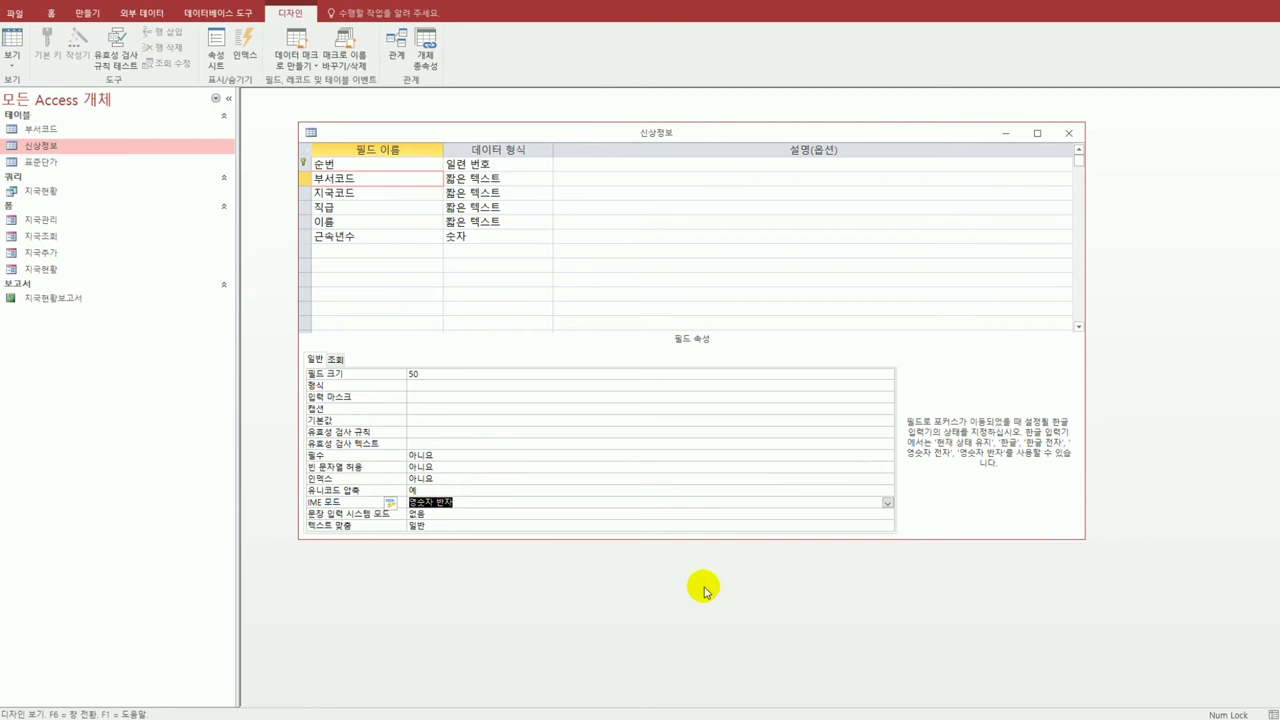
pyautogui.click(363, 194)
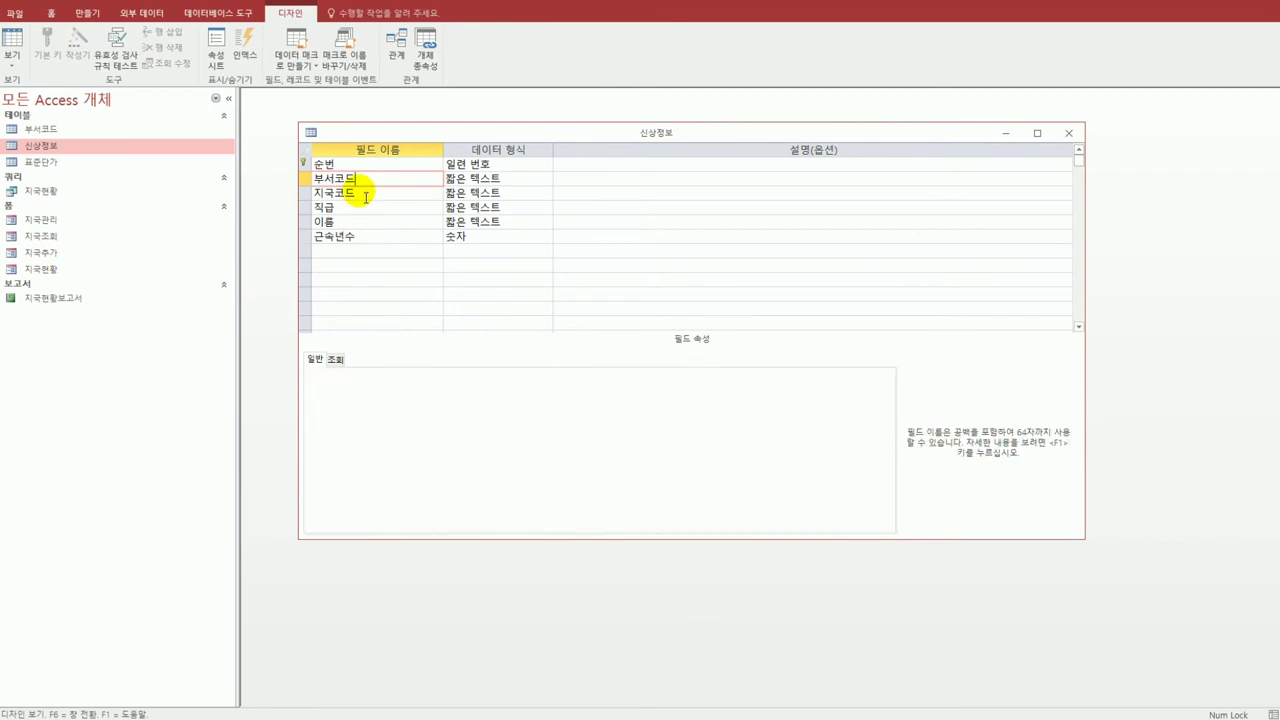
pyautogui.click(452, 502)
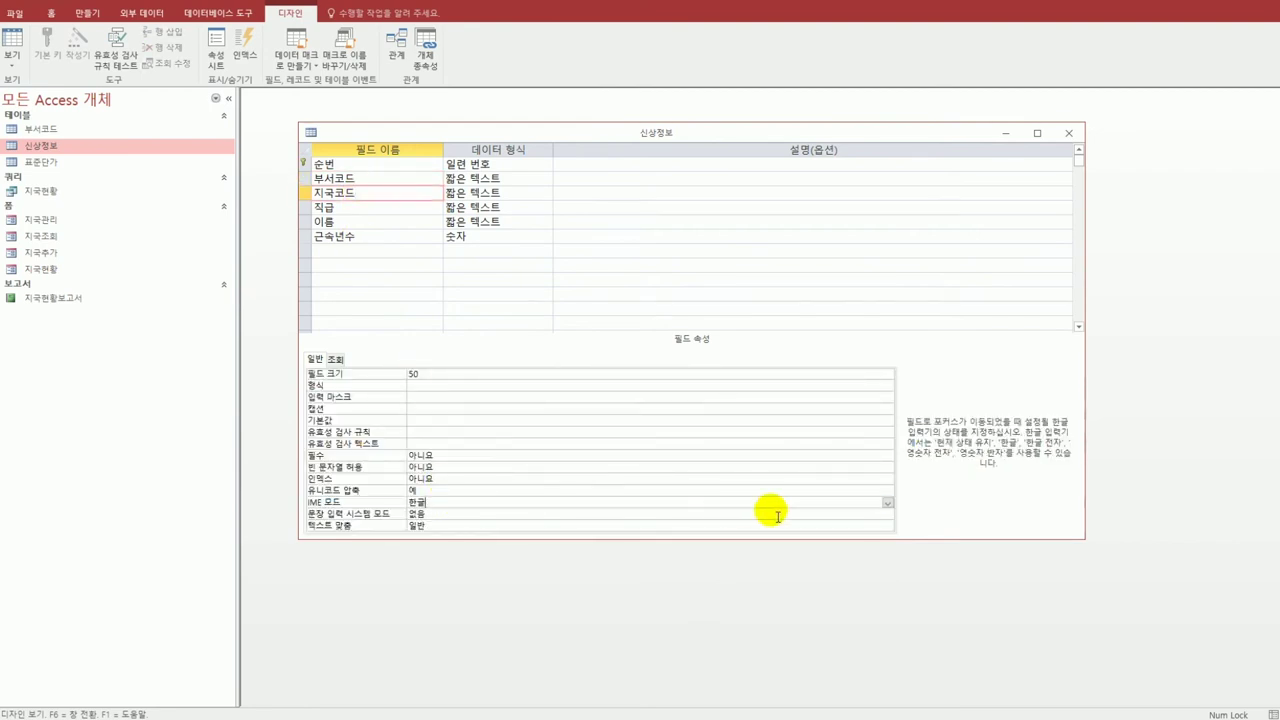
pyautogui.click(886, 503)
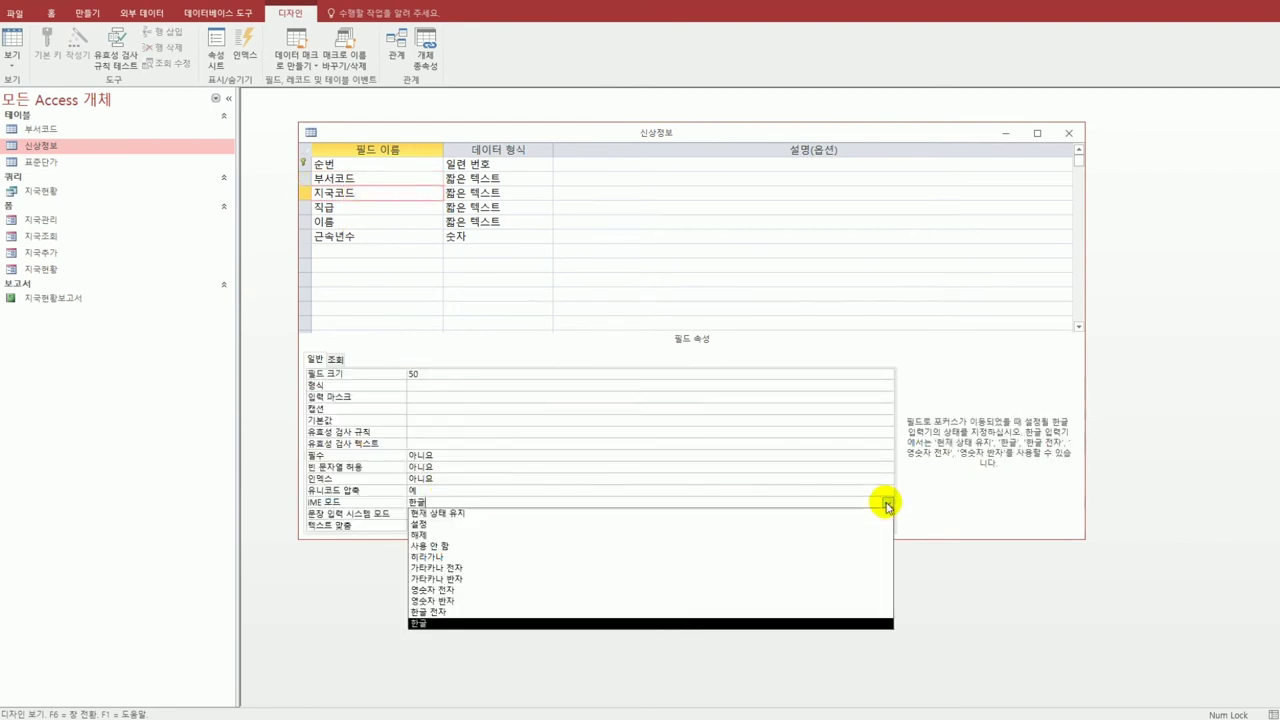
pyautogui.click(826, 600)
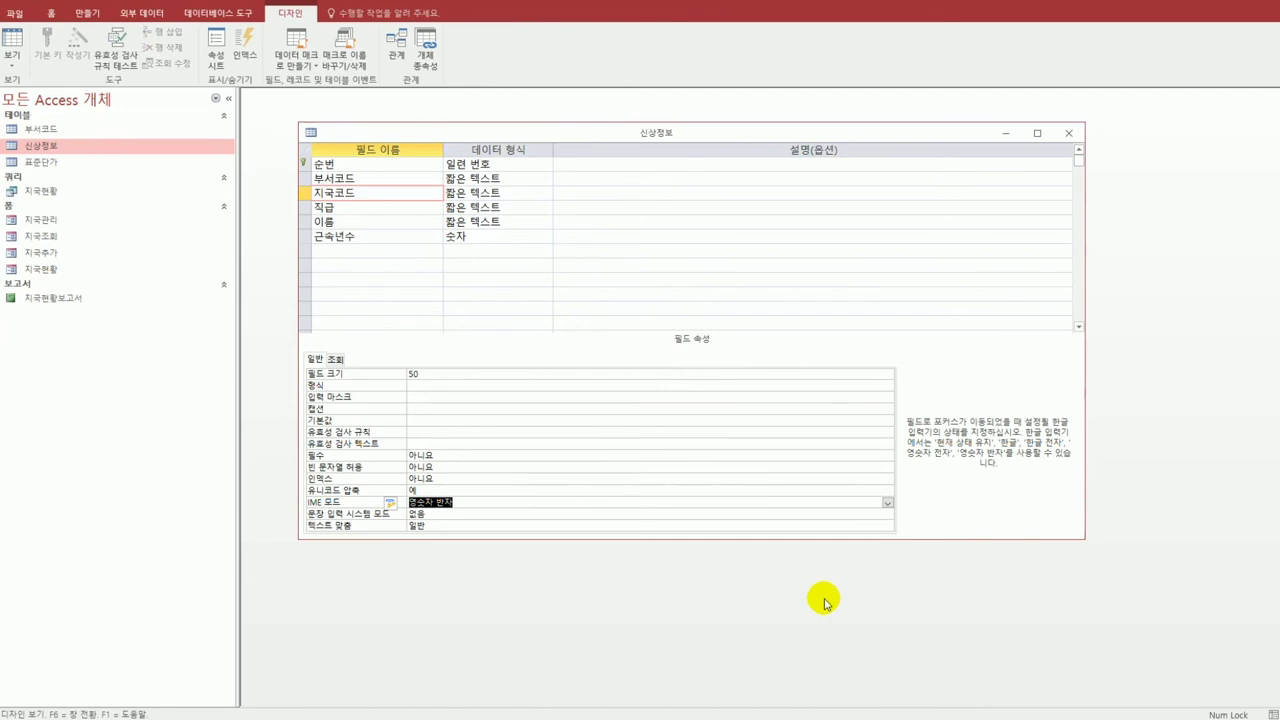
# Set the 지국코드 field's index property to 예(중복 가능).
pyautogui.click(434, 480)
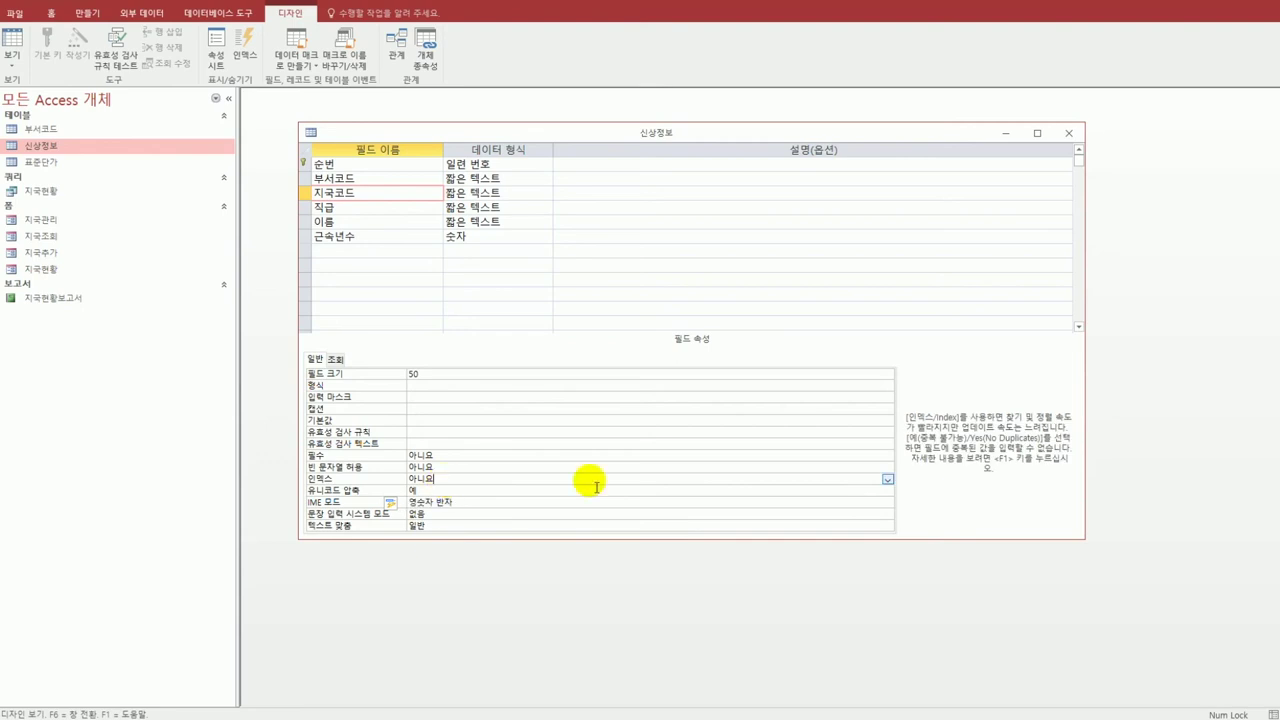
pyautogui.click(887, 479)
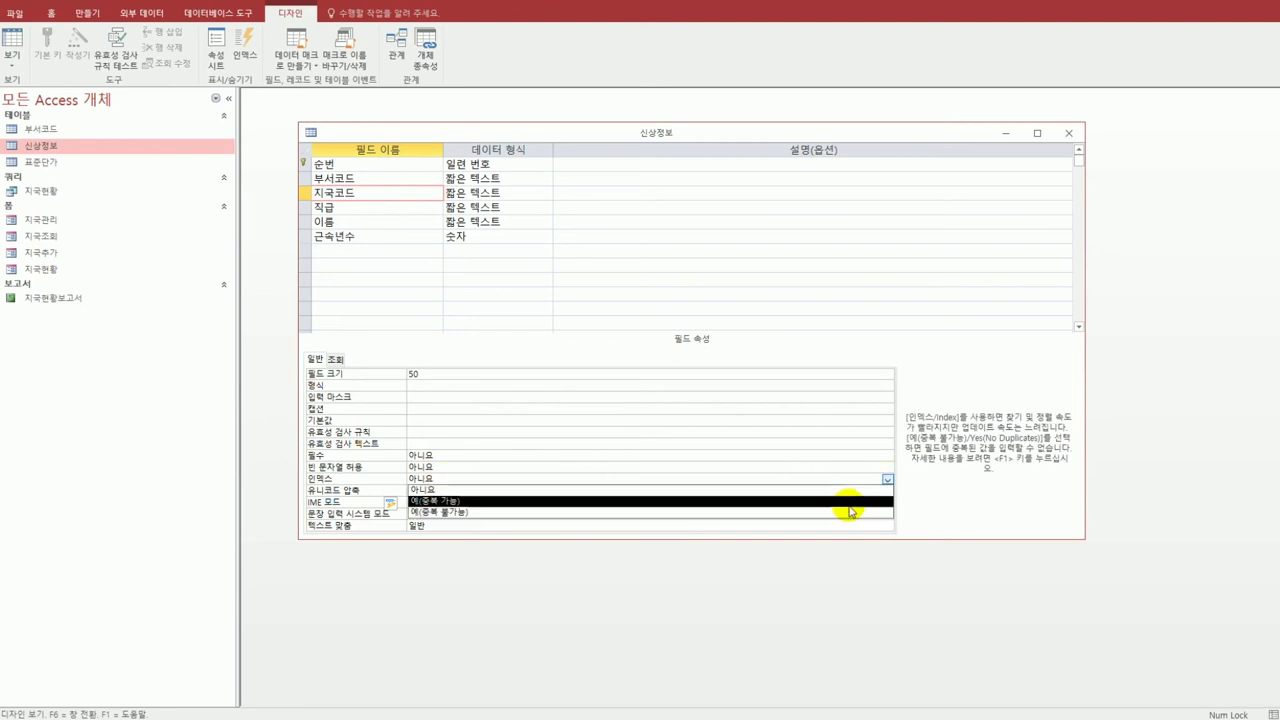
pyautogui.click(849, 503)
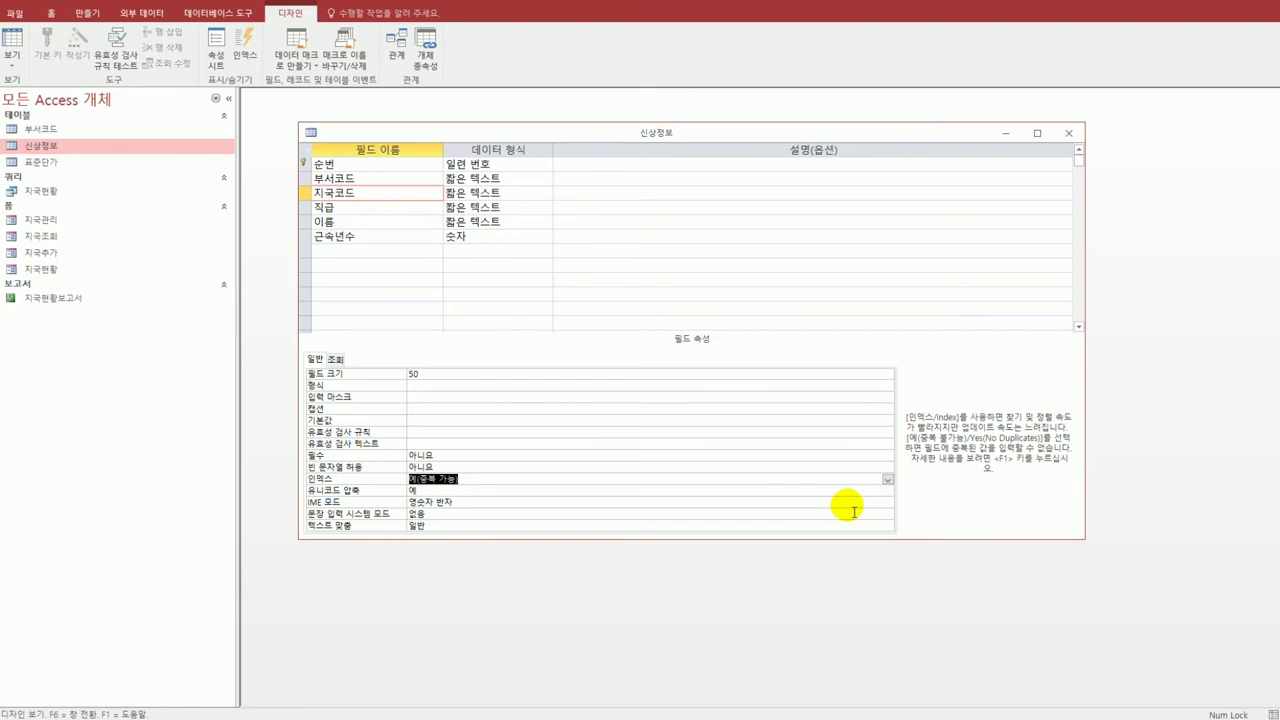
# Save the 신상정보 table, agree to test the existing data against the new rules, and close it.
pyautogui.hotkey('ctrl', 's')
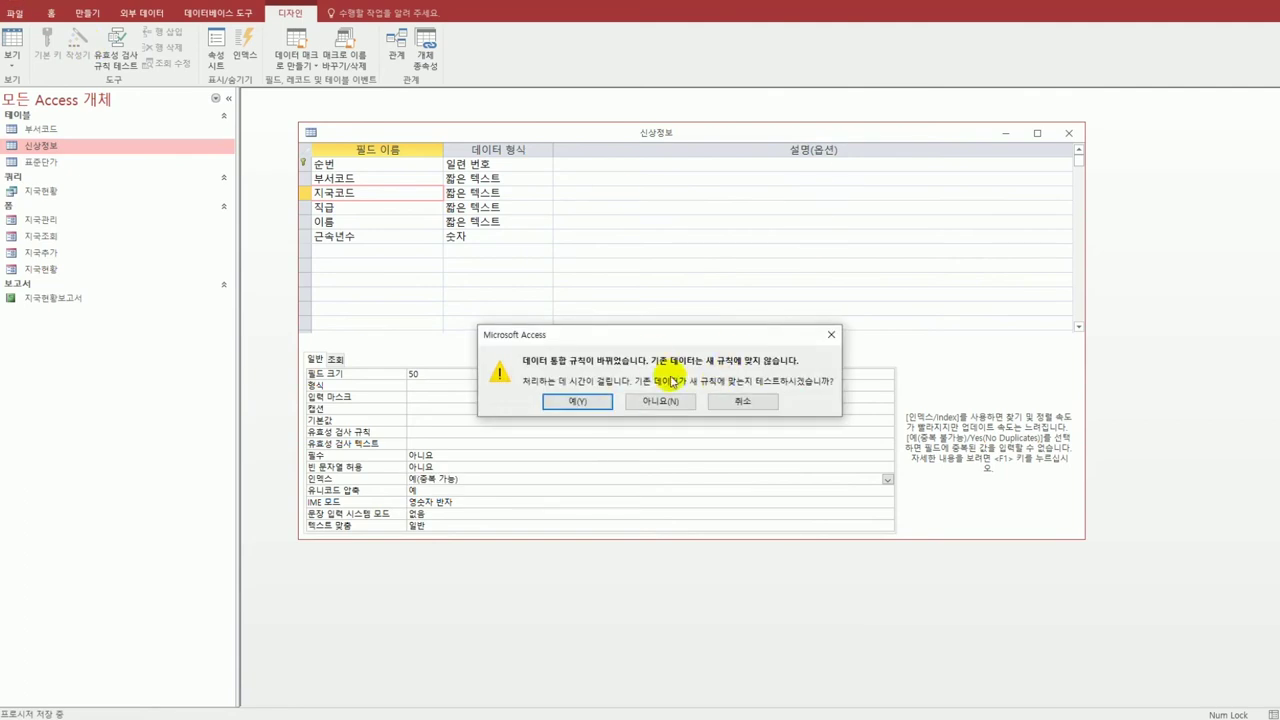
pyautogui.click(578, 403)
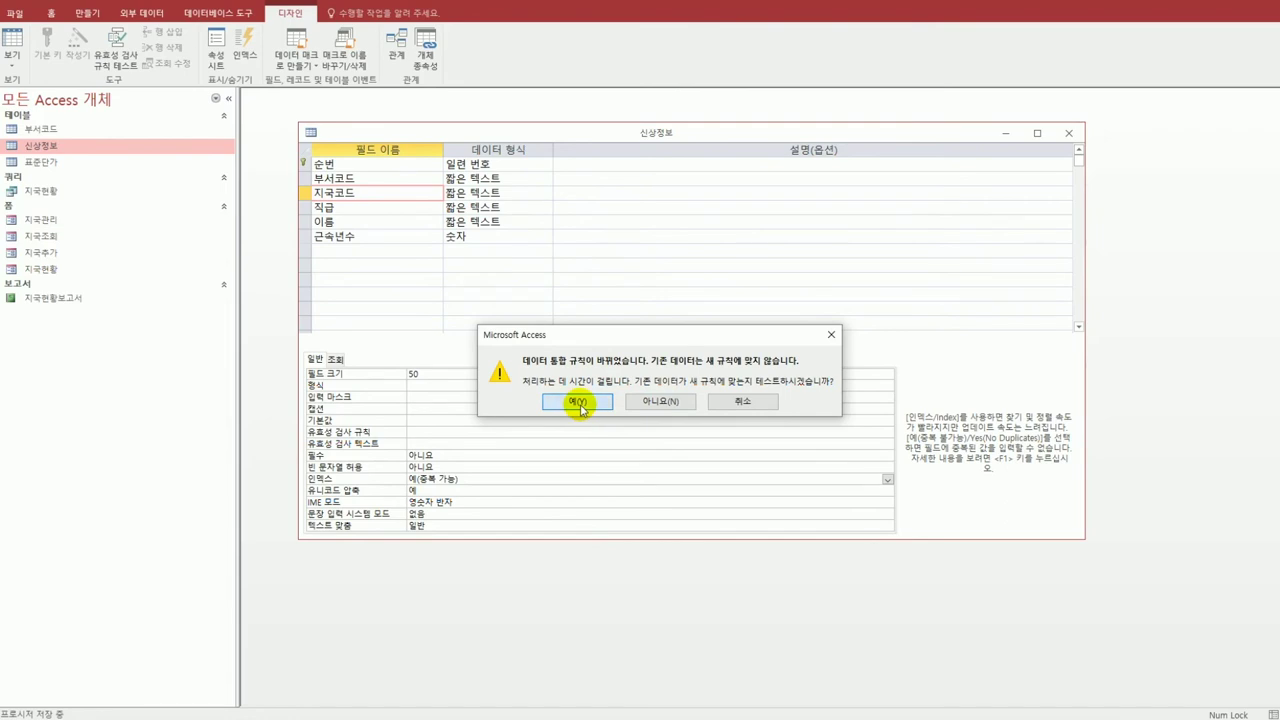
pyautogui.click(1068, 133)
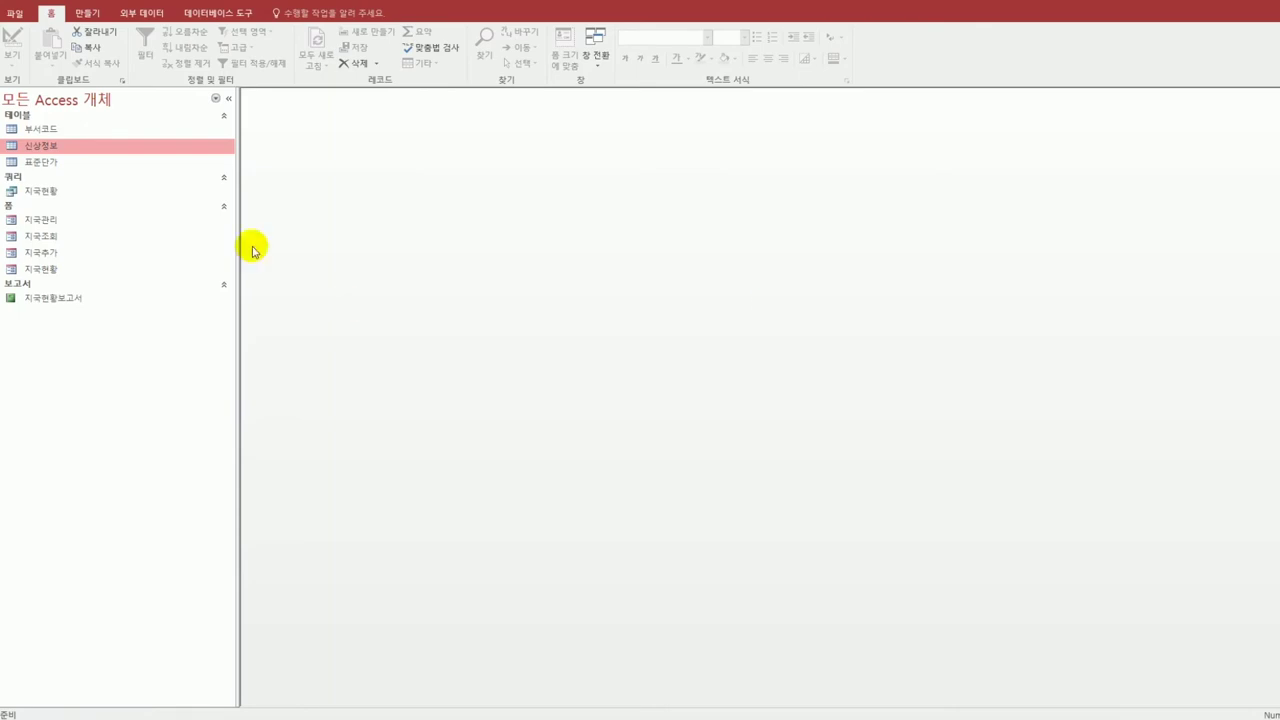
# Reopen the 신상정보 table in design view and set the 부서코드 field's lookup display control to 콤보 상자.
pyautogui.rightClick(42, 152)
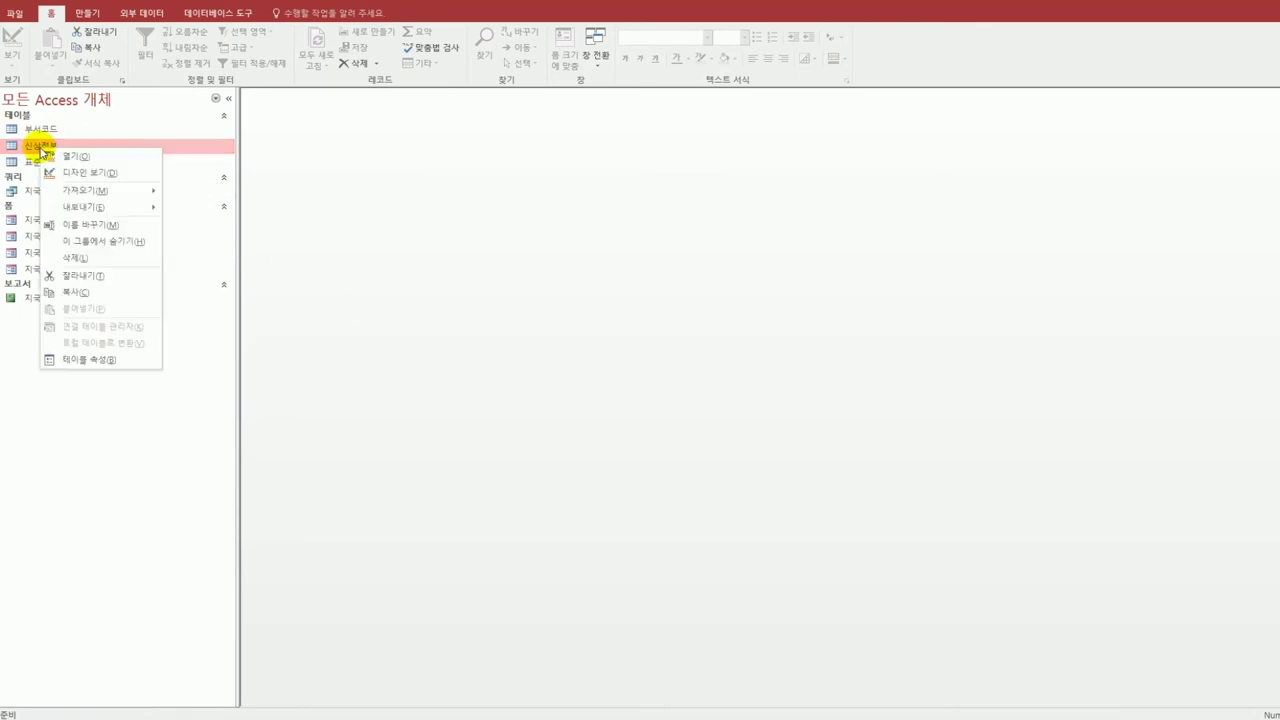
pyautogui.click(60, 172)
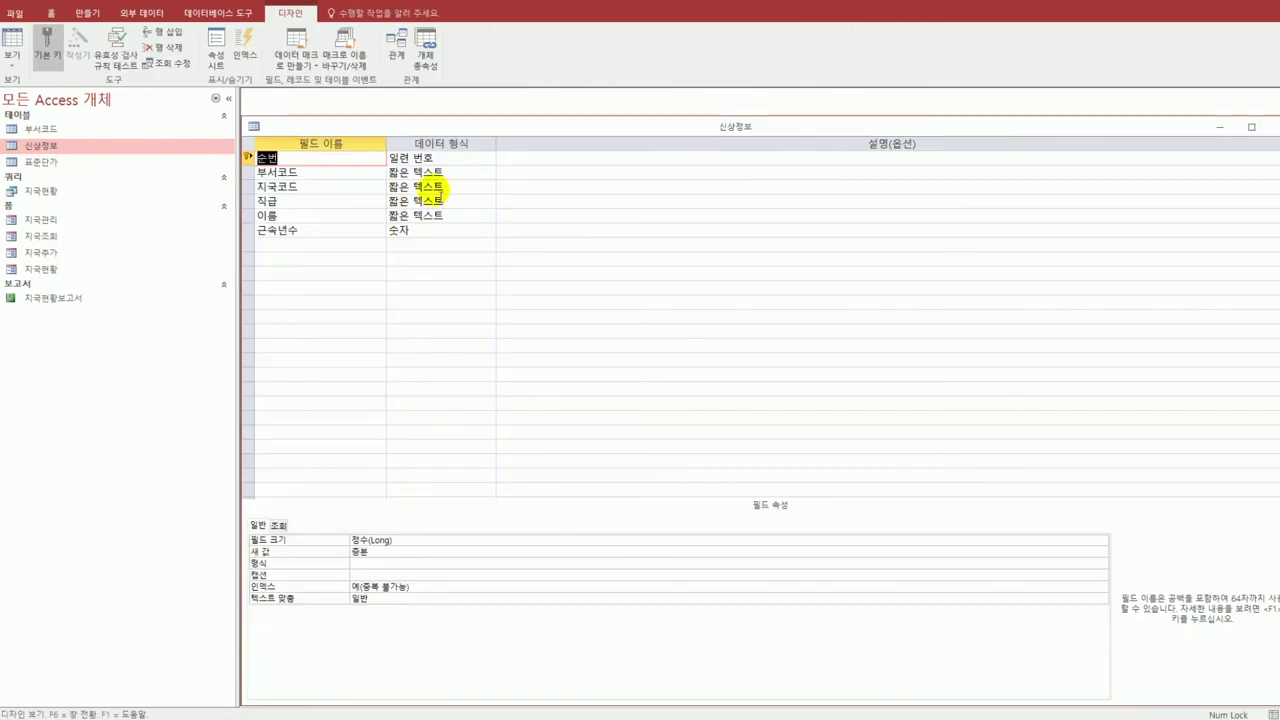
pyautogui.moveTo(447, 263); pyautogui.dragTo(363, 196)
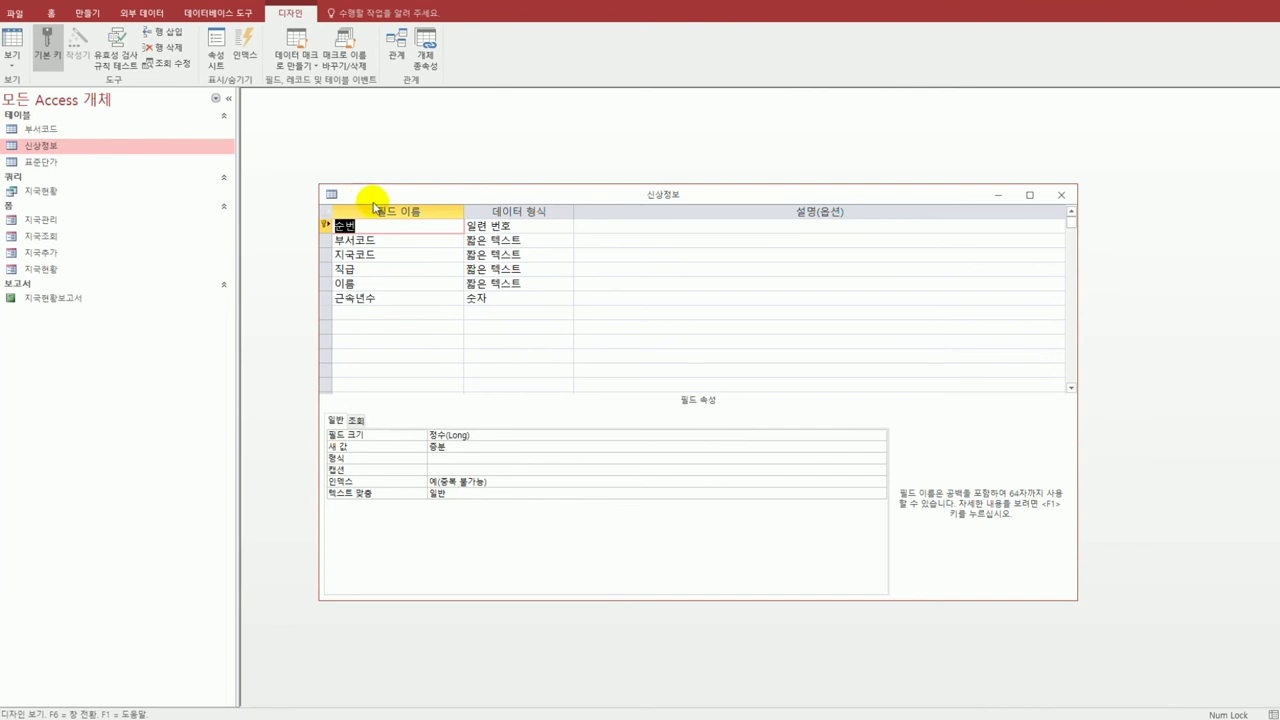
pyautogui.click(385, 242)
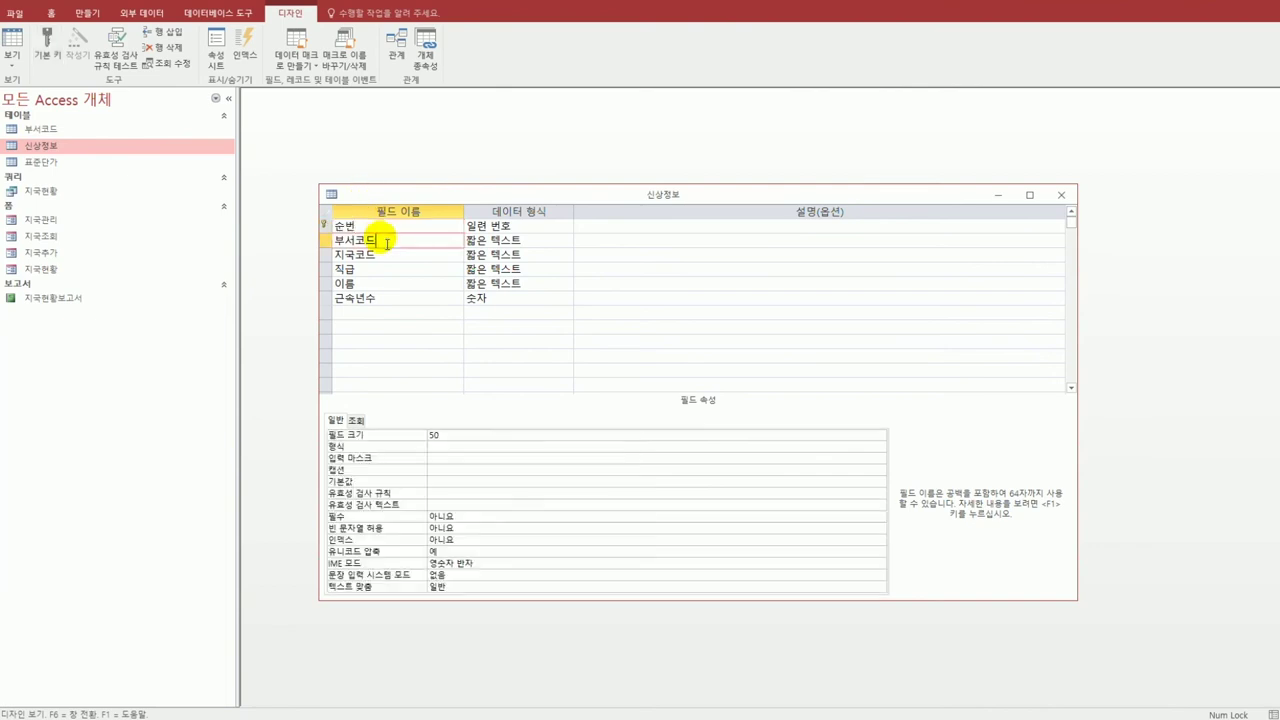
pyautogui.click(356, 421)
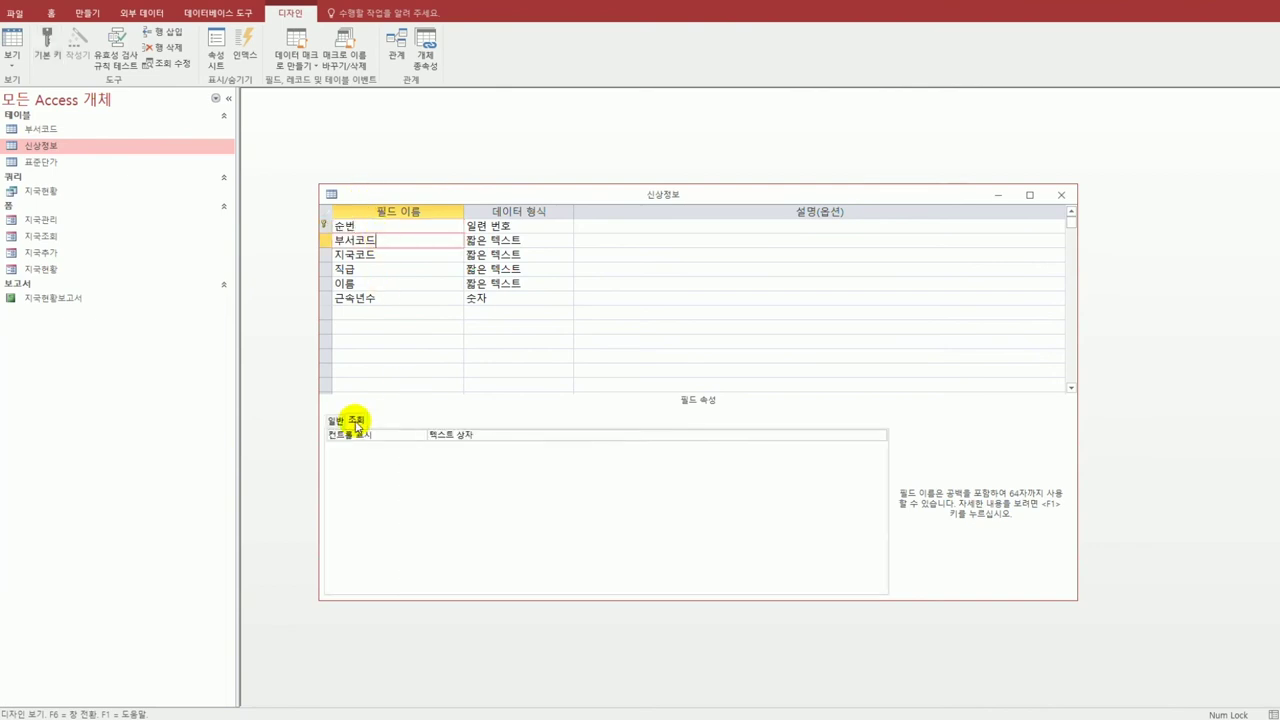
pyautogui.click(491, 440)
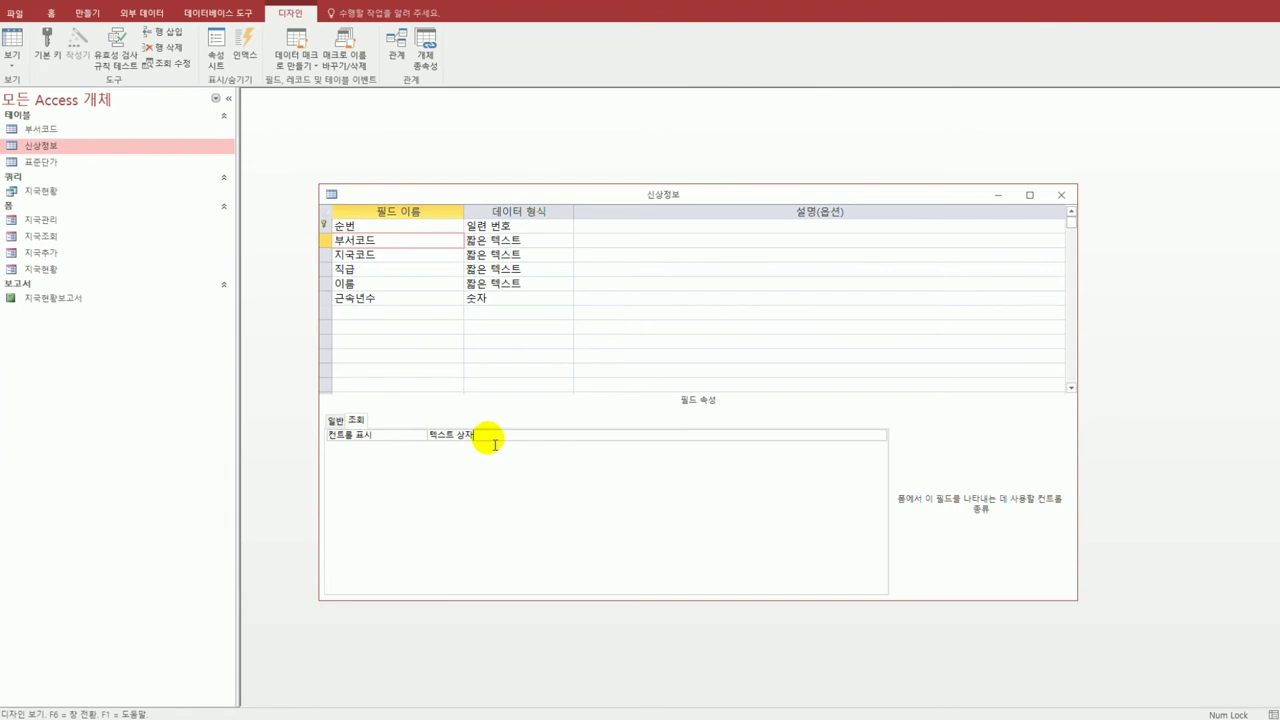
pyautogui.click(880, 437)
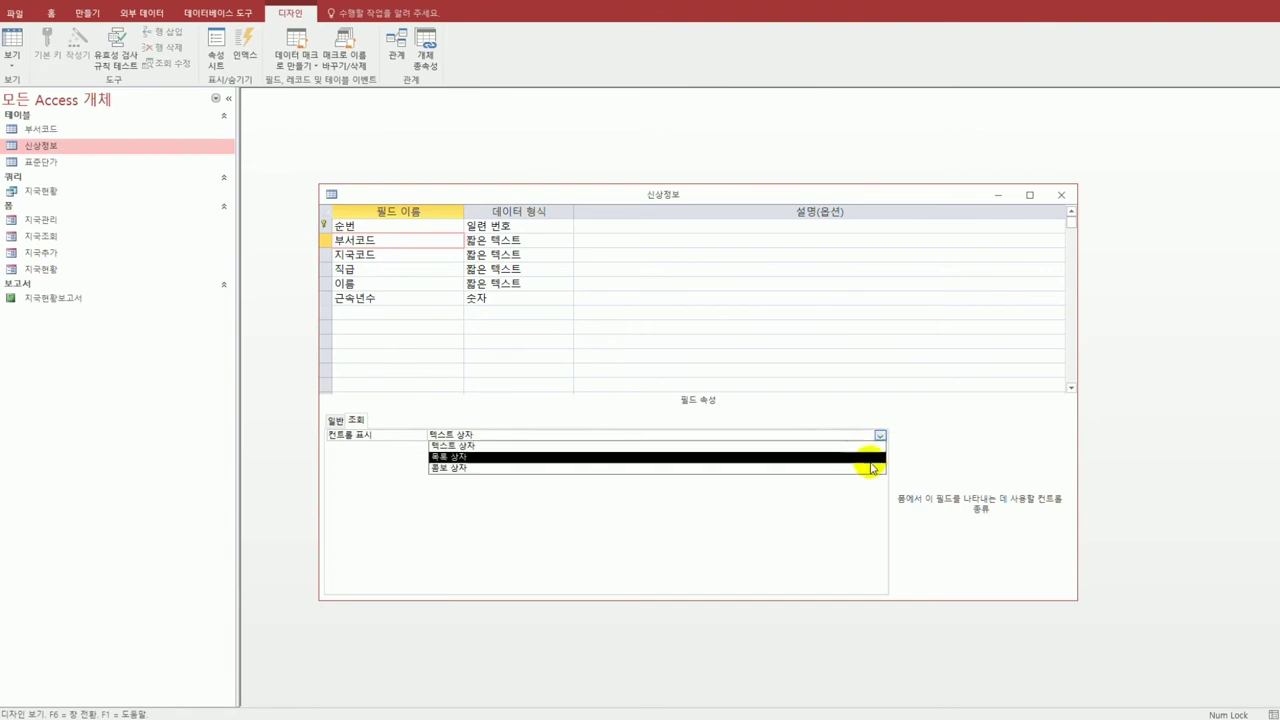
pyautogui.click(869, 469)
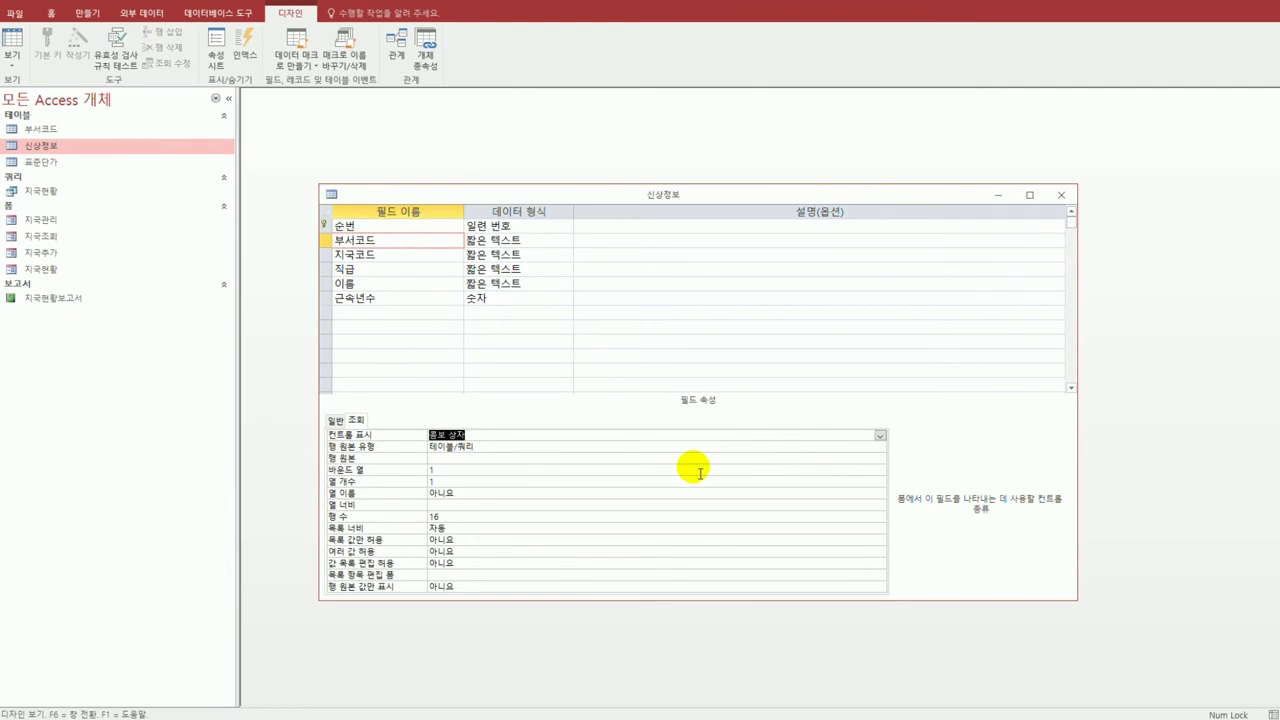
# Start building a row source query for the 부서코드 lookup and add the 부서코드 table to it.
pyautogui.click(470, 458)
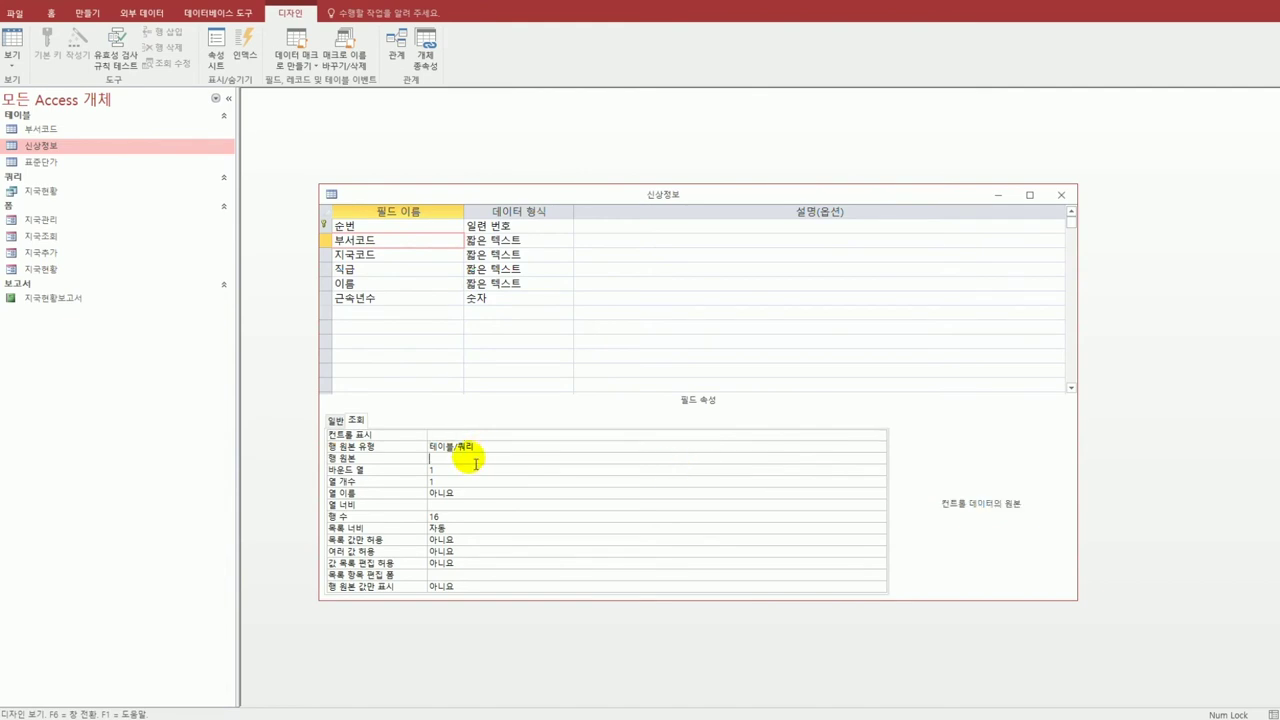
pyautogui.click(880, 458)
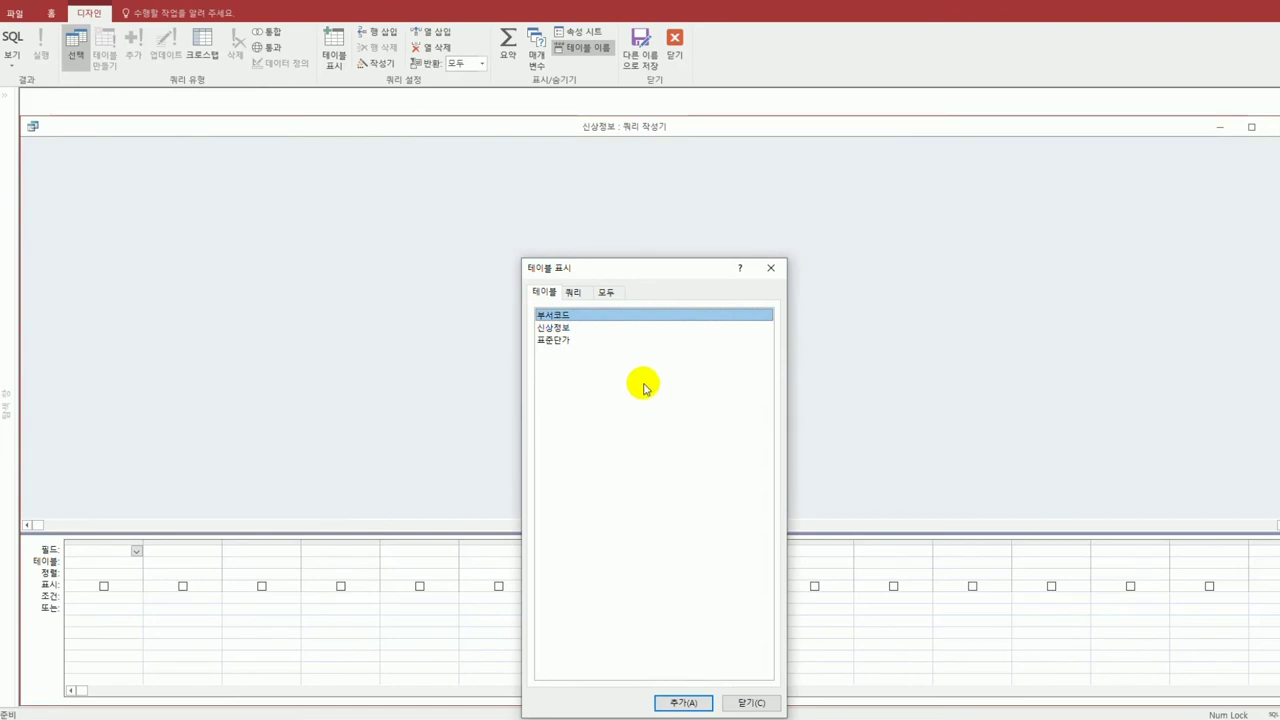
pyautogui.doubleClick(582, 316)
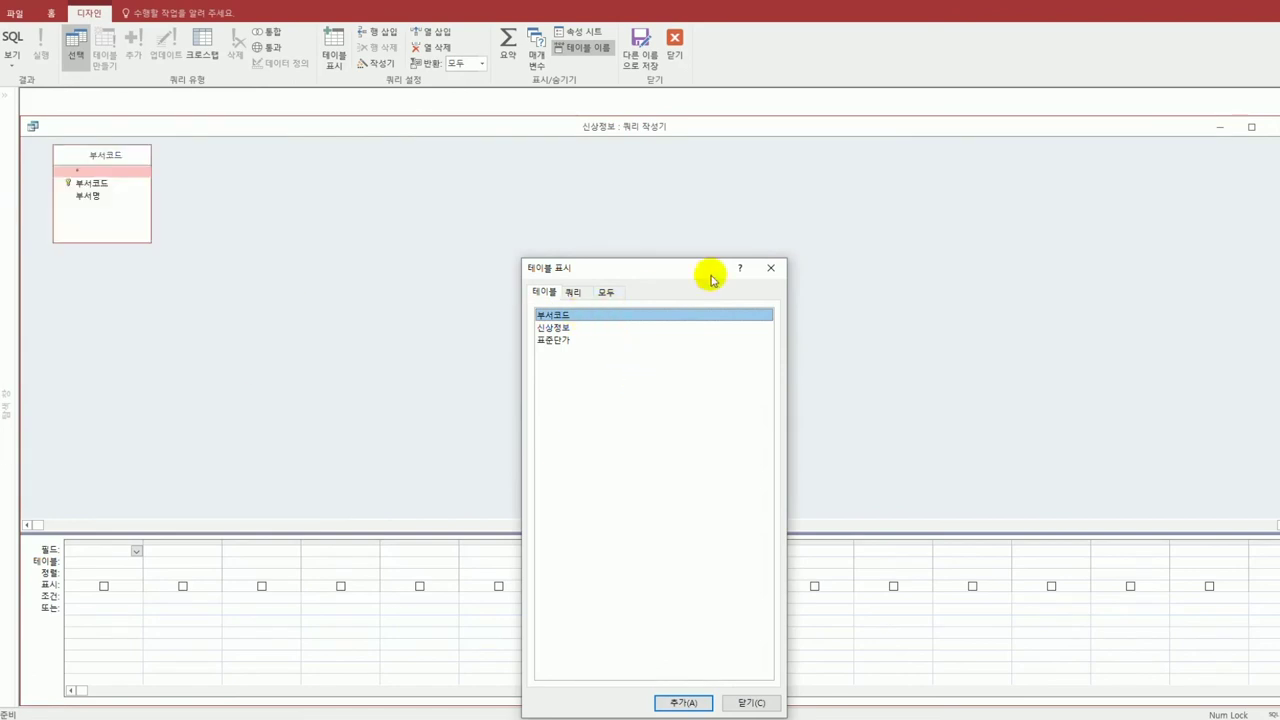
pyautogui.click(771, 268)
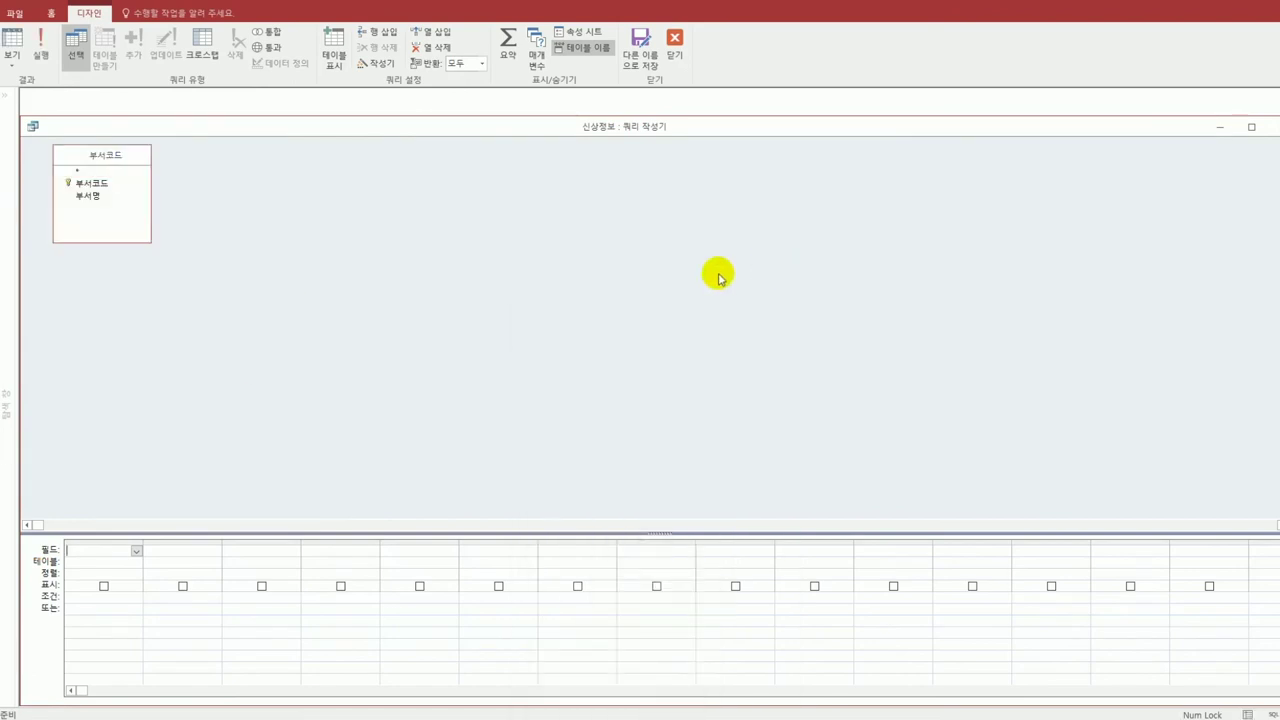
# Add the 부서코드 and 부서명 fields to the row source query, close it and save the SQL statement to the property.
pyautogui.click(114, 186)
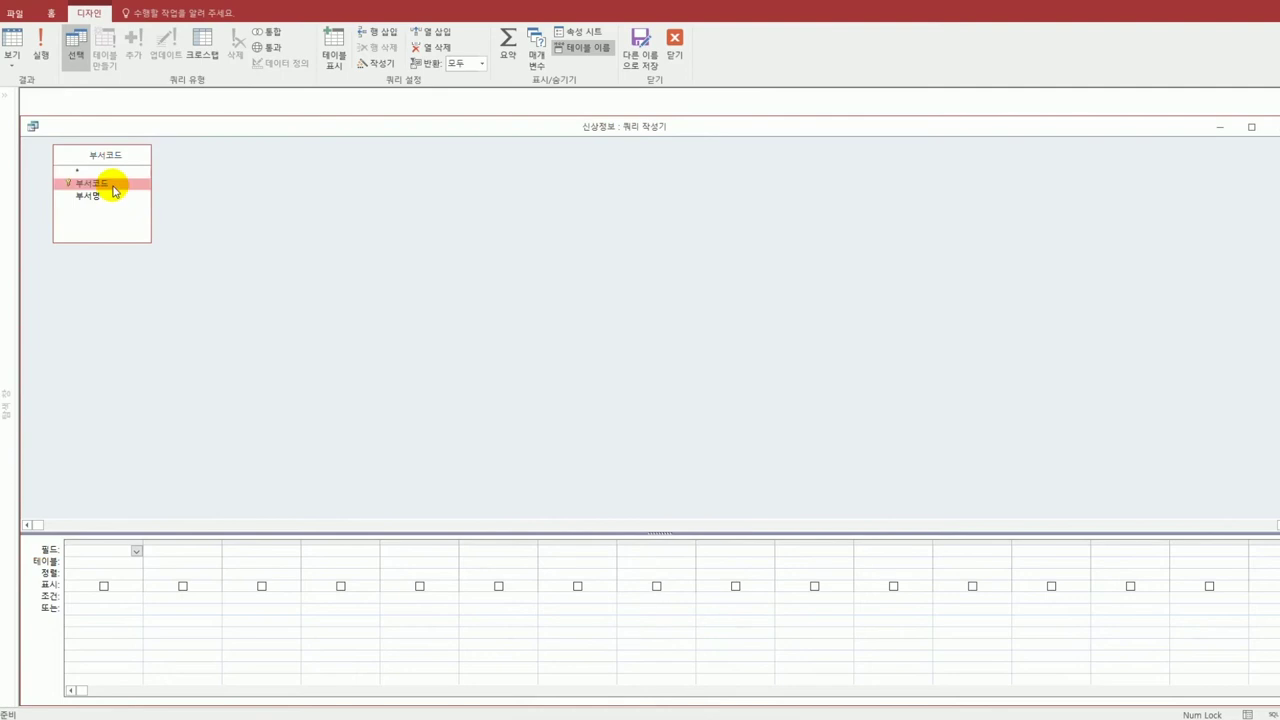
pyautogui.doubleClick(114, 186)
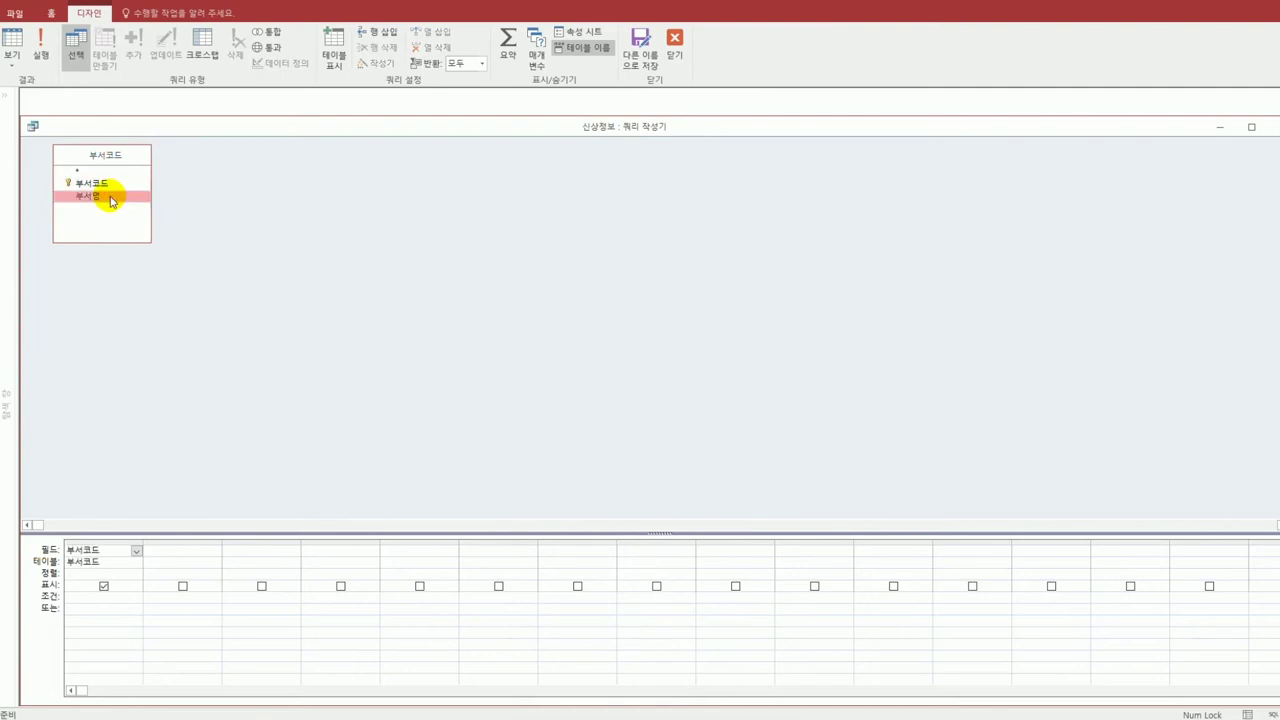
pyautogui.doubleClick(110, 197)
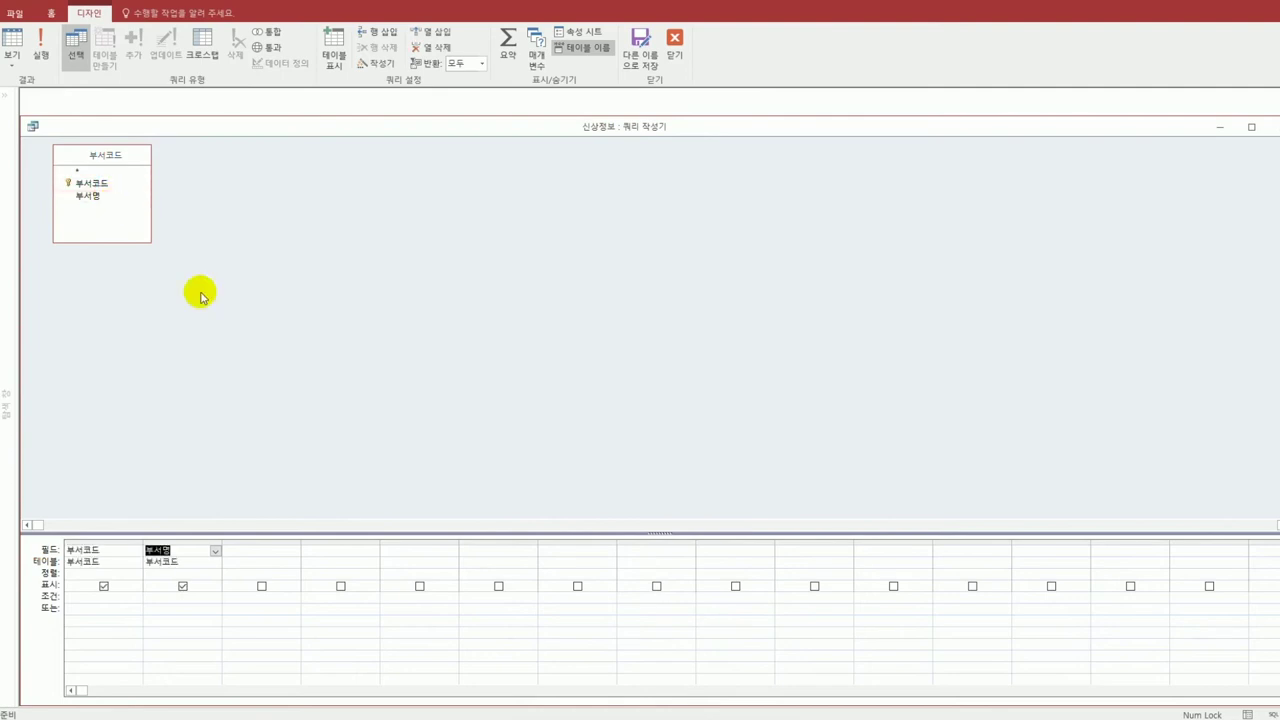
pyautogui.click(1272, 126)
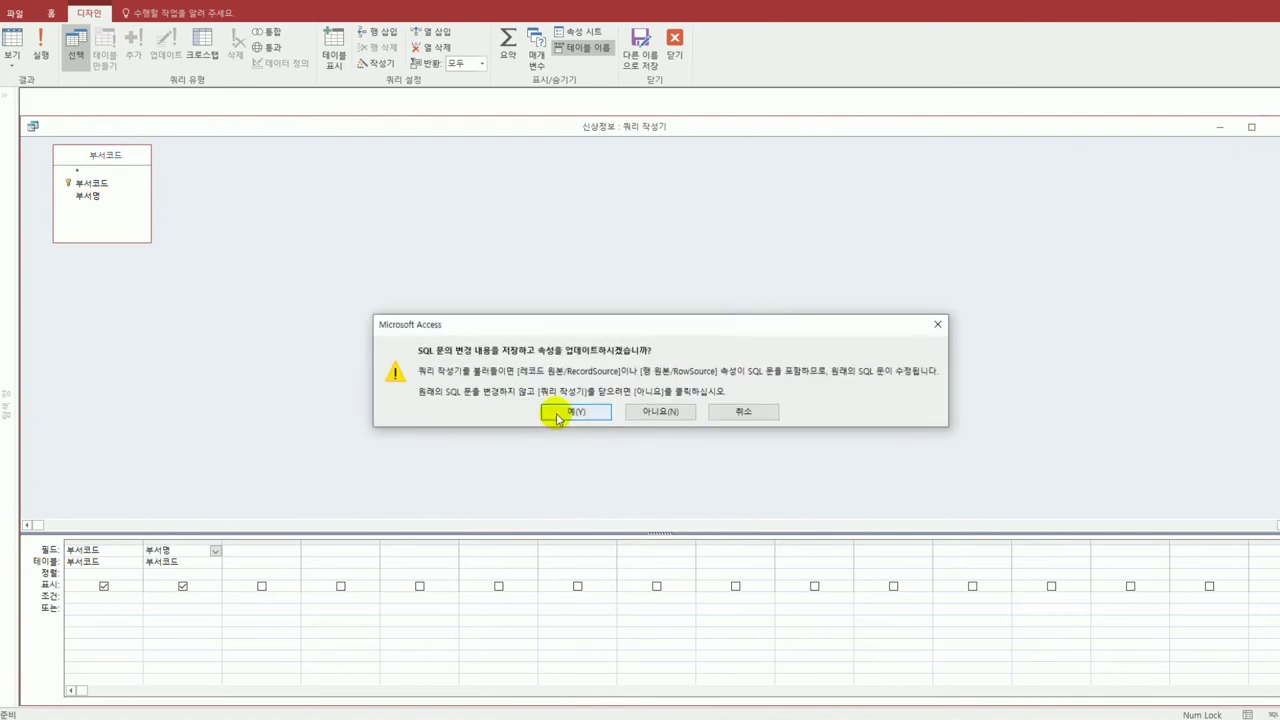
pyautogui.click(566, 416)
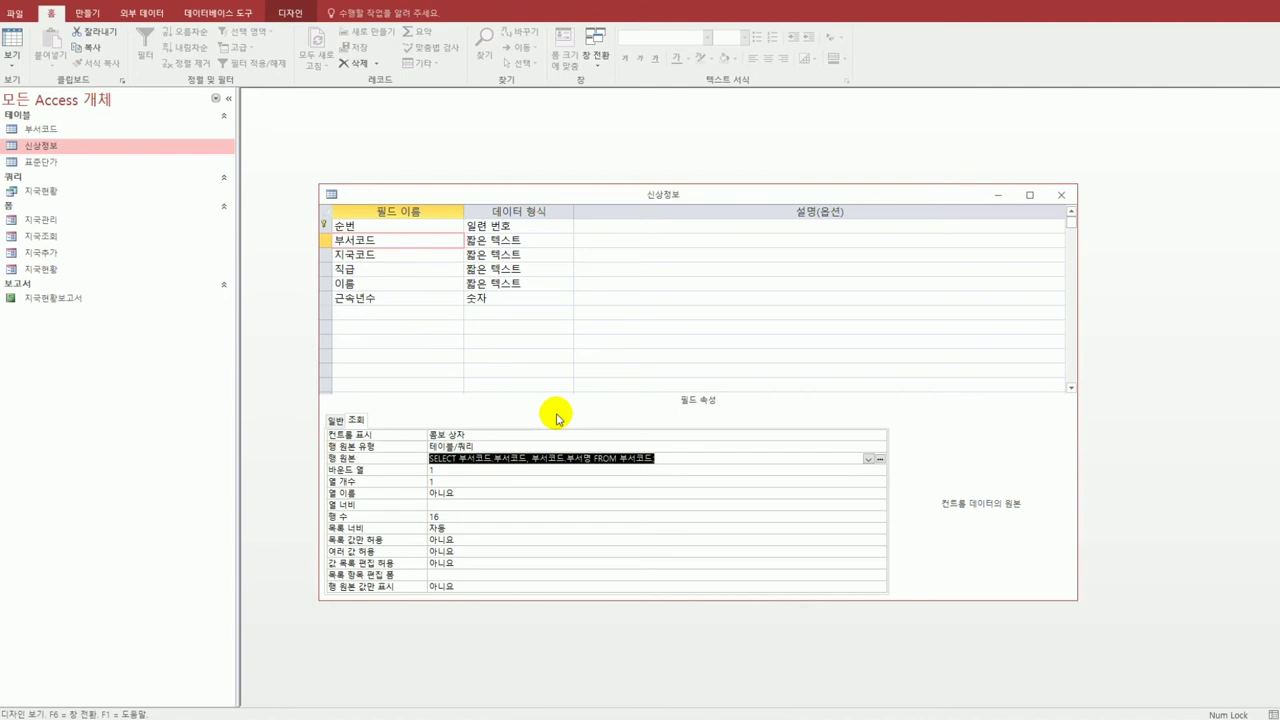
# Set the 부서코드 lookup's column count to 2, column widths to 1cm;2cm and list width to 3cm.
pyautogui.click(528, 460)
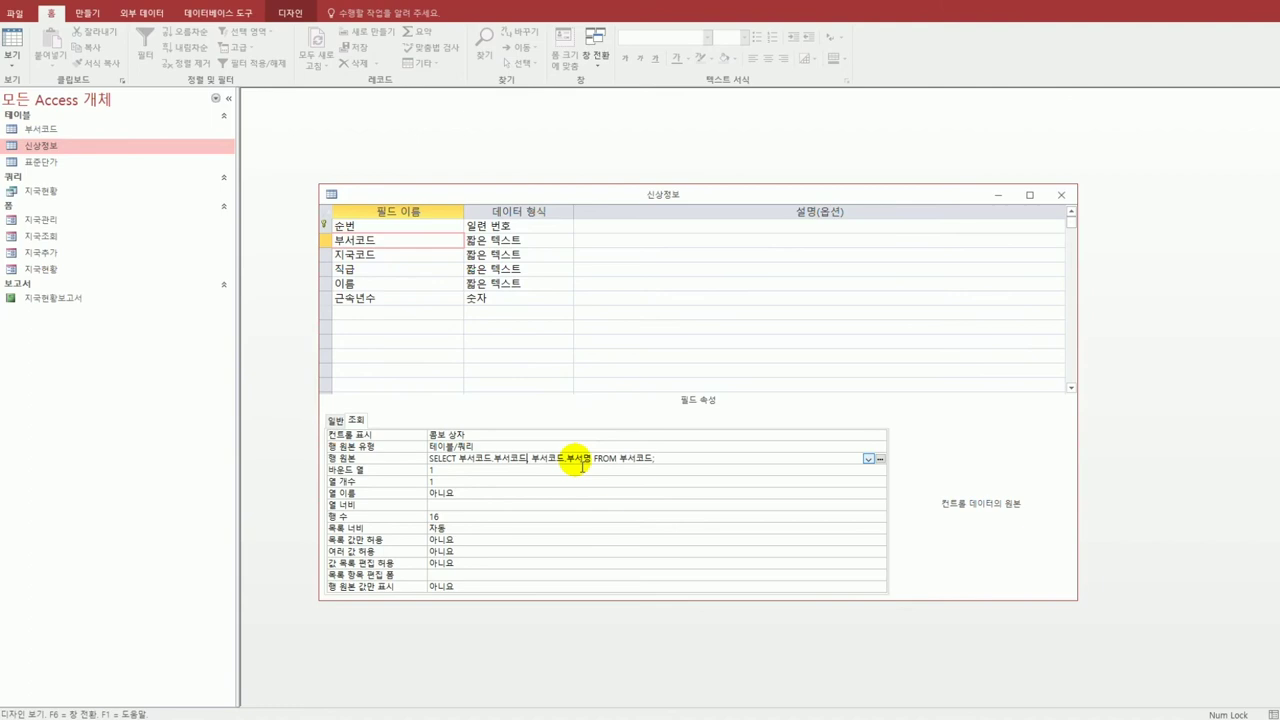
pyautogui.click(452, 475)
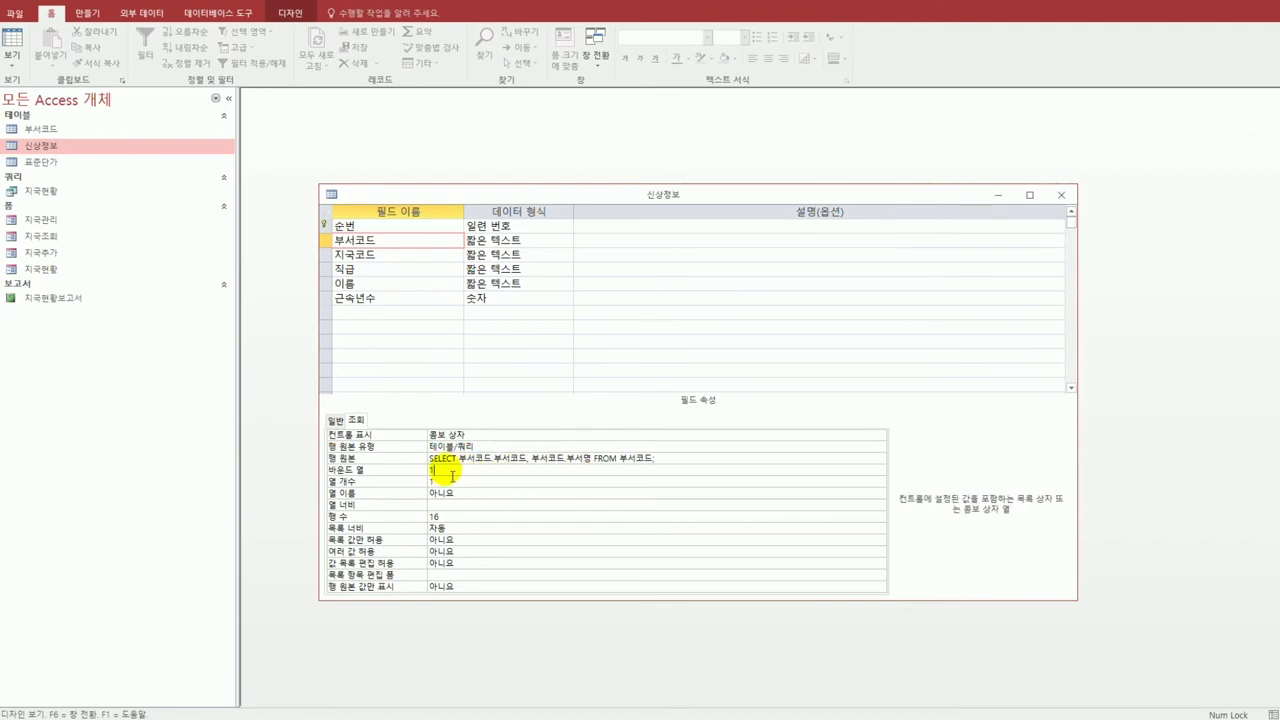
pyautogui.click(450, 485)
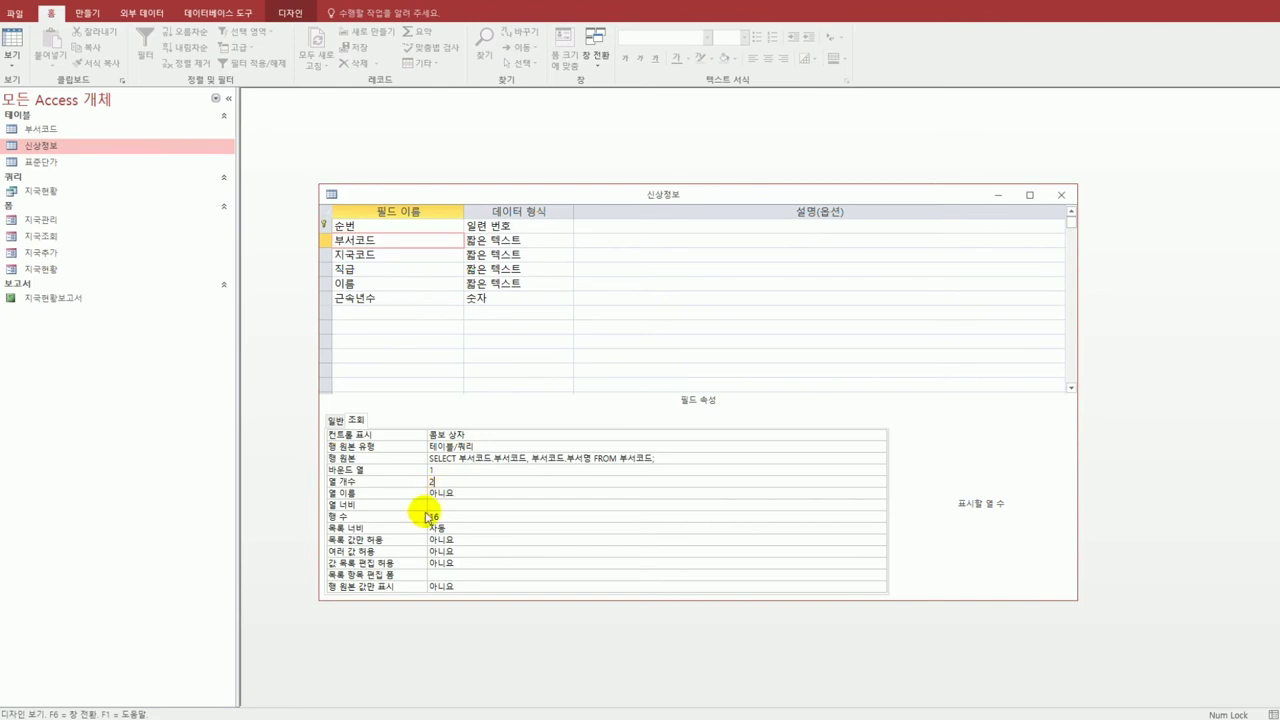
pyautogui.click(437, 505)
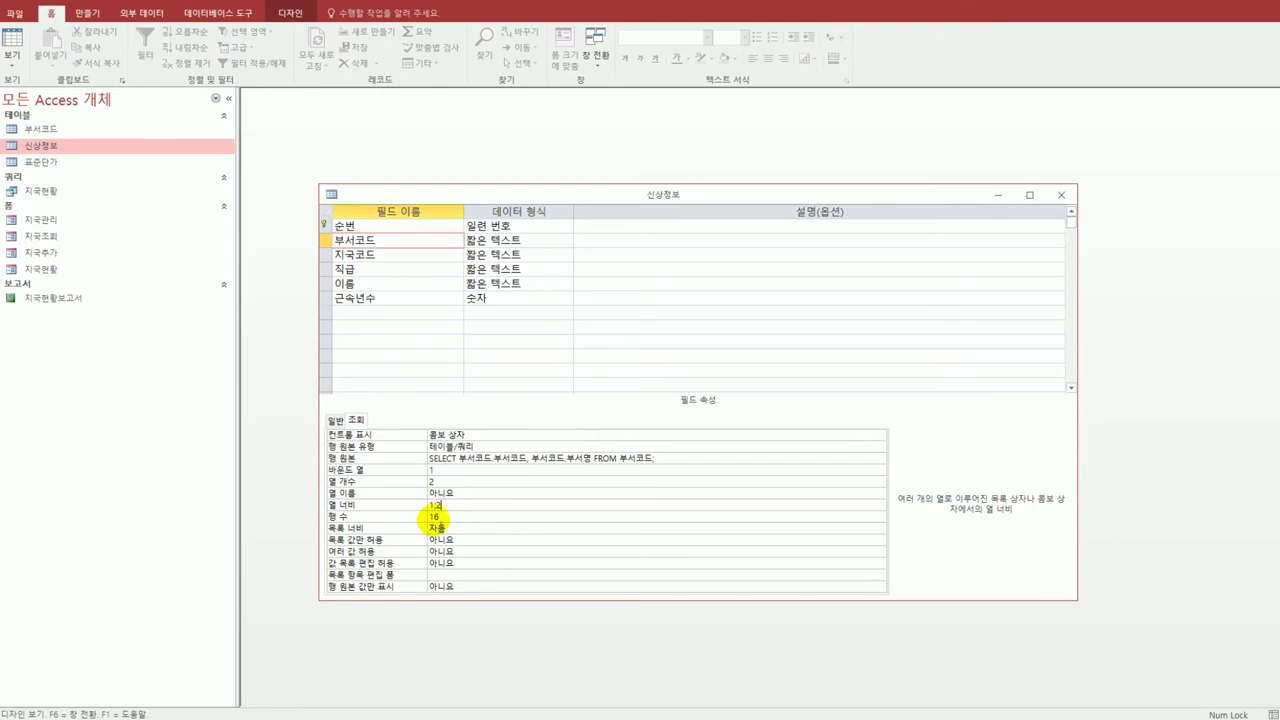
pyautogui.click(441, 528)
pyautogui.doubleClick(430, 528)
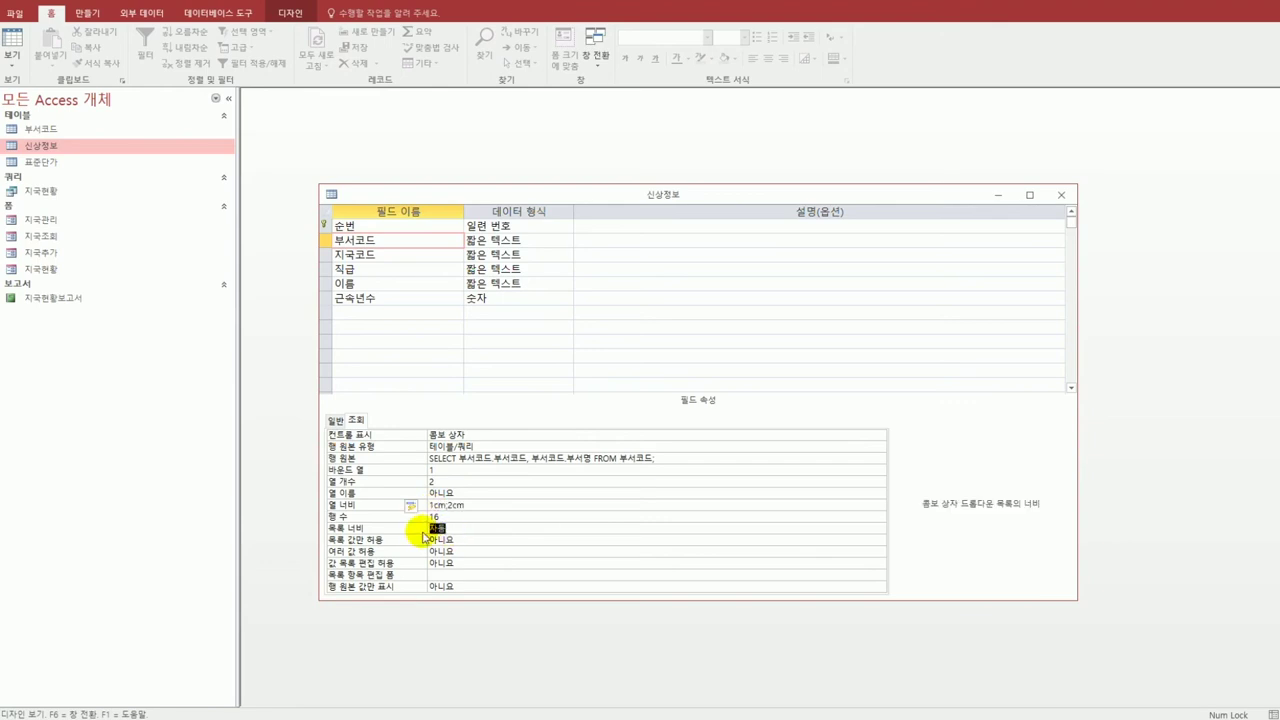
pyautogui.write('3')
pyautogui.press('Return')
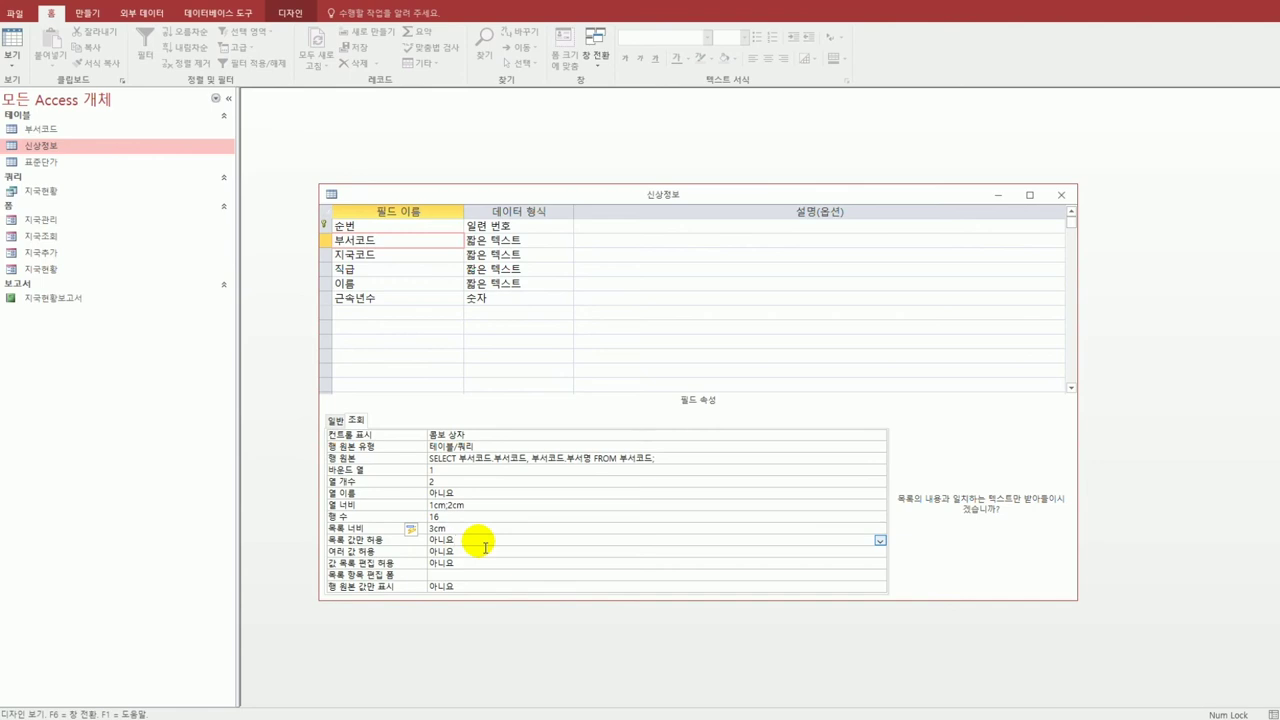
# Set the 지국코드 field's lookup display control to 콤보 상자.
pyautogui.click(378, 254)
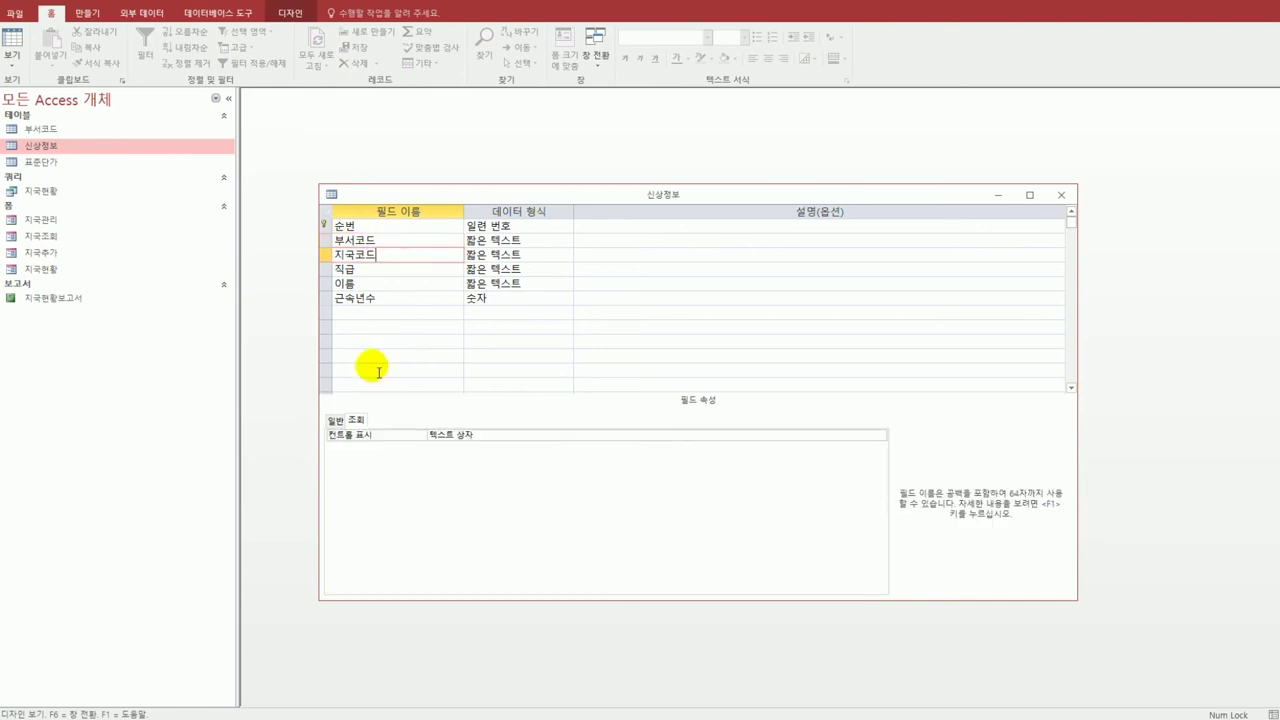
pyautogui.click(492, 435)
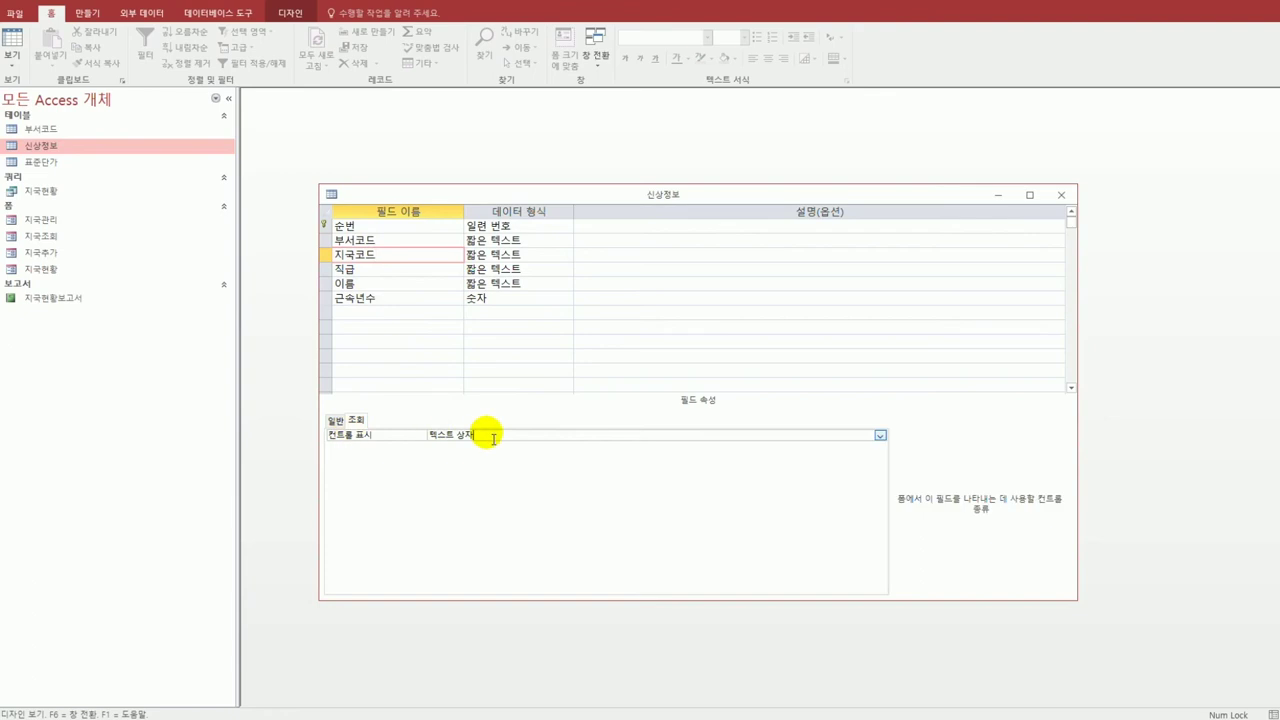
pyautogui.click(880, 436)
pyautogui.click(852, 467)
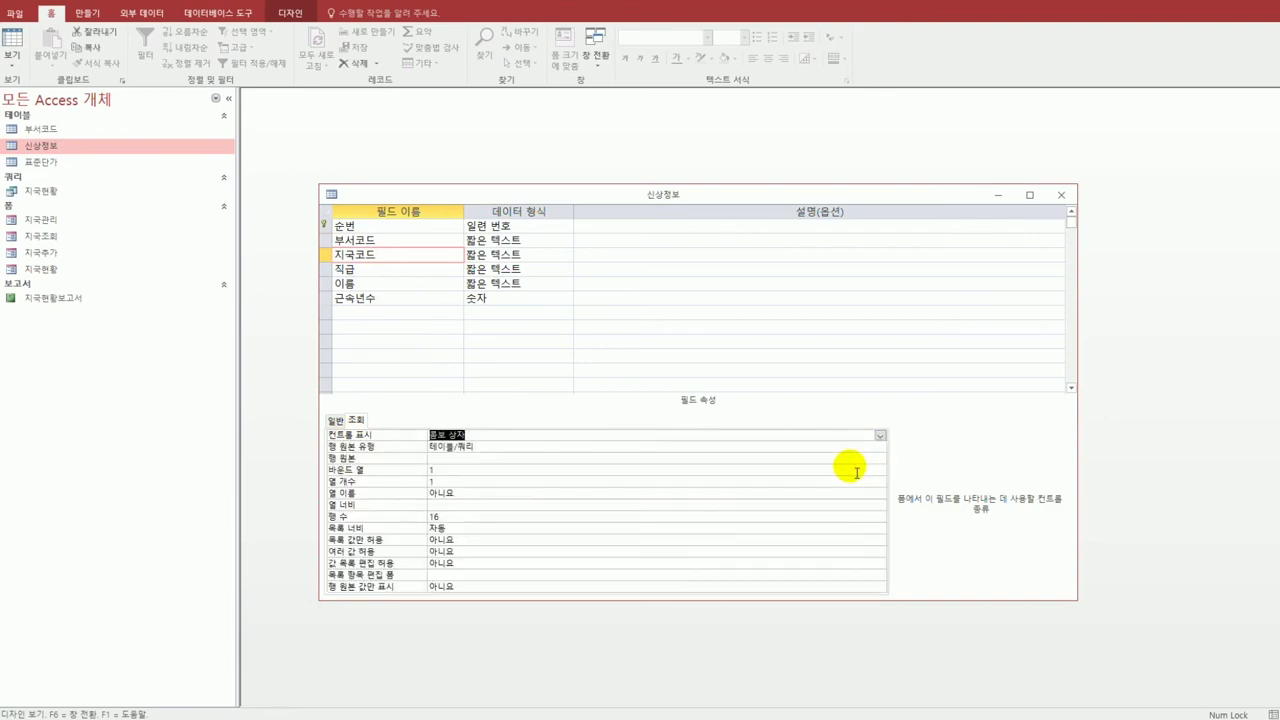
# Start building a row source query for the 지국코드 lookup and add the 표준단가 table to it.
pyautogui.click(520, 460)
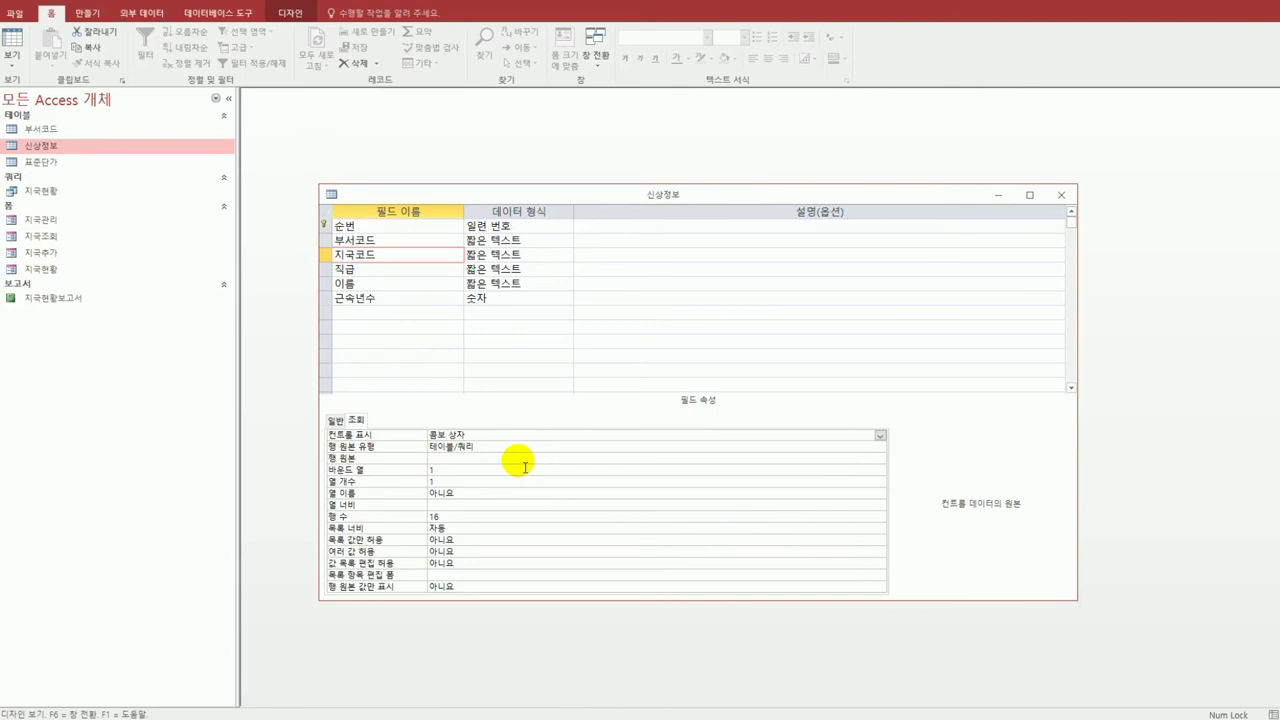
pyautogui.click(873, 459)
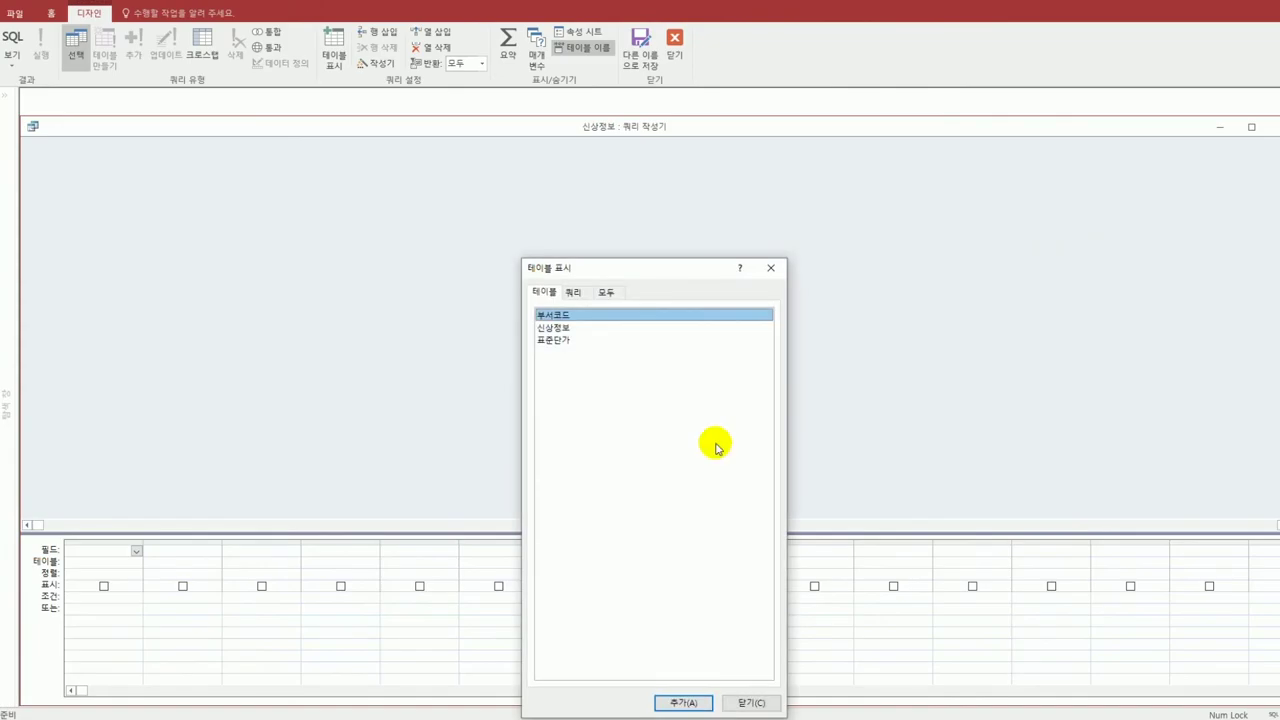
pyautogui.click(584, 341)
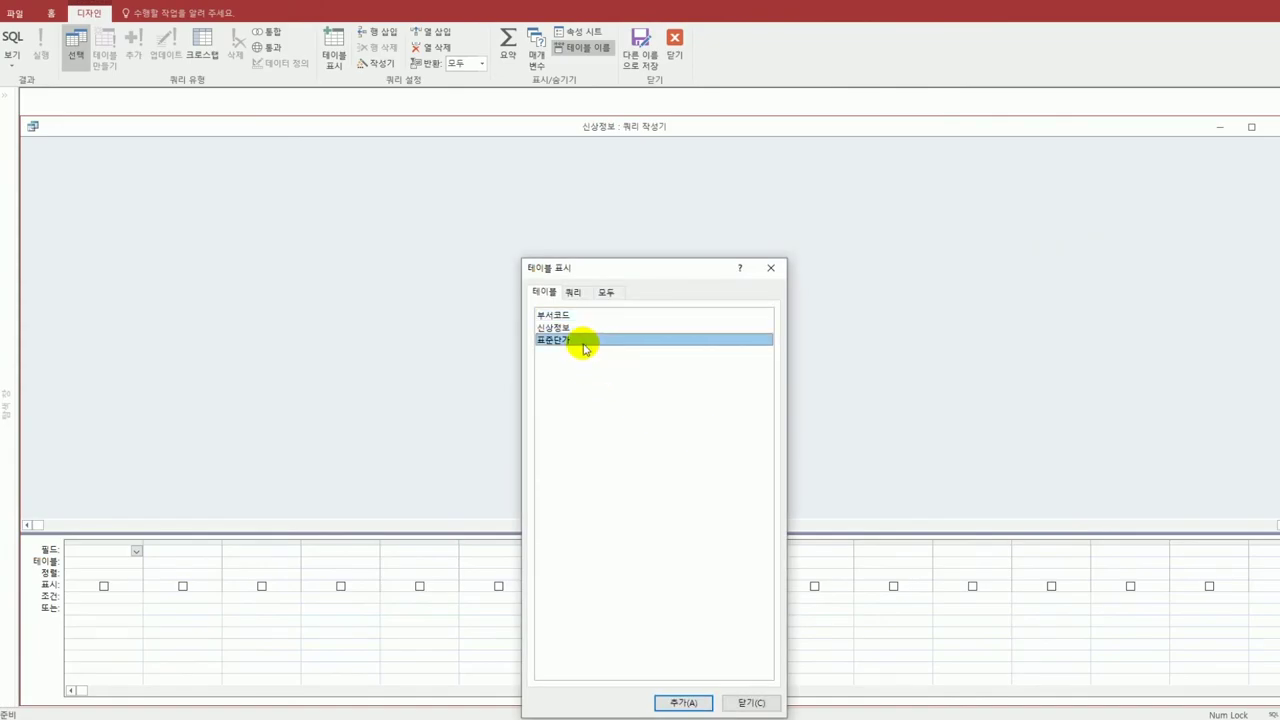
pyautogui.doubleClick(585, 341)
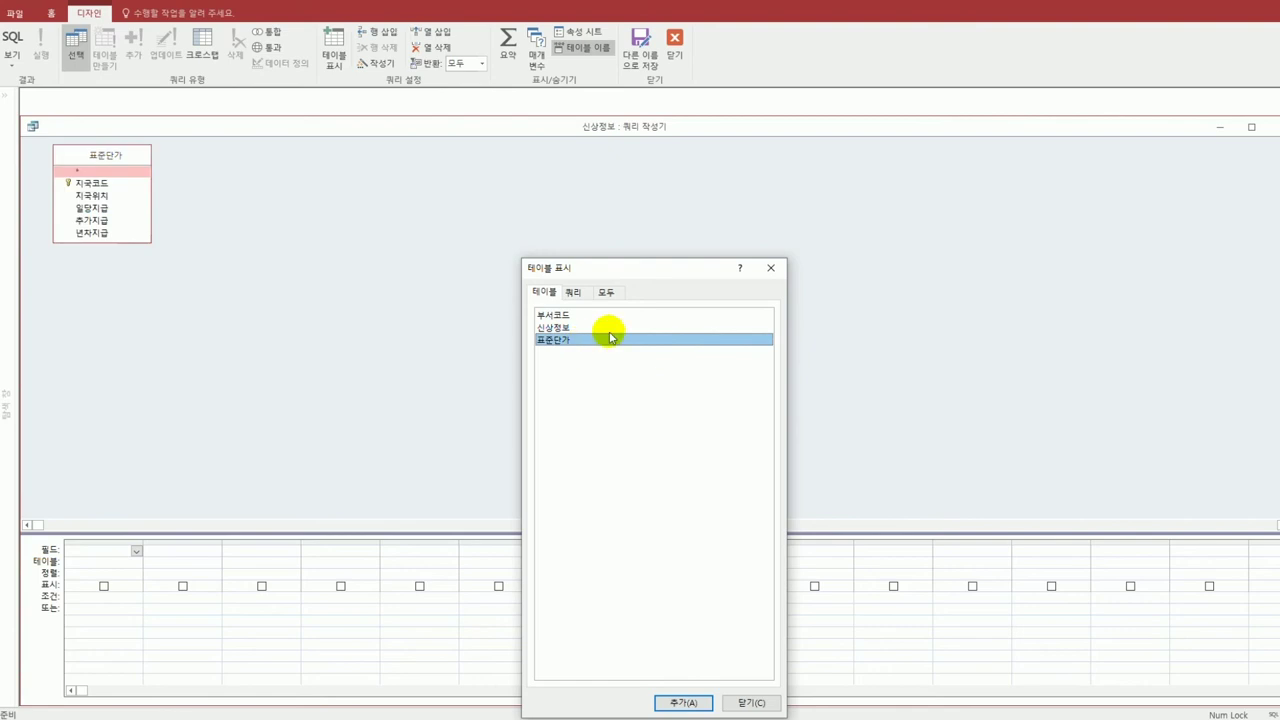
pyautogui.click(771, 268)
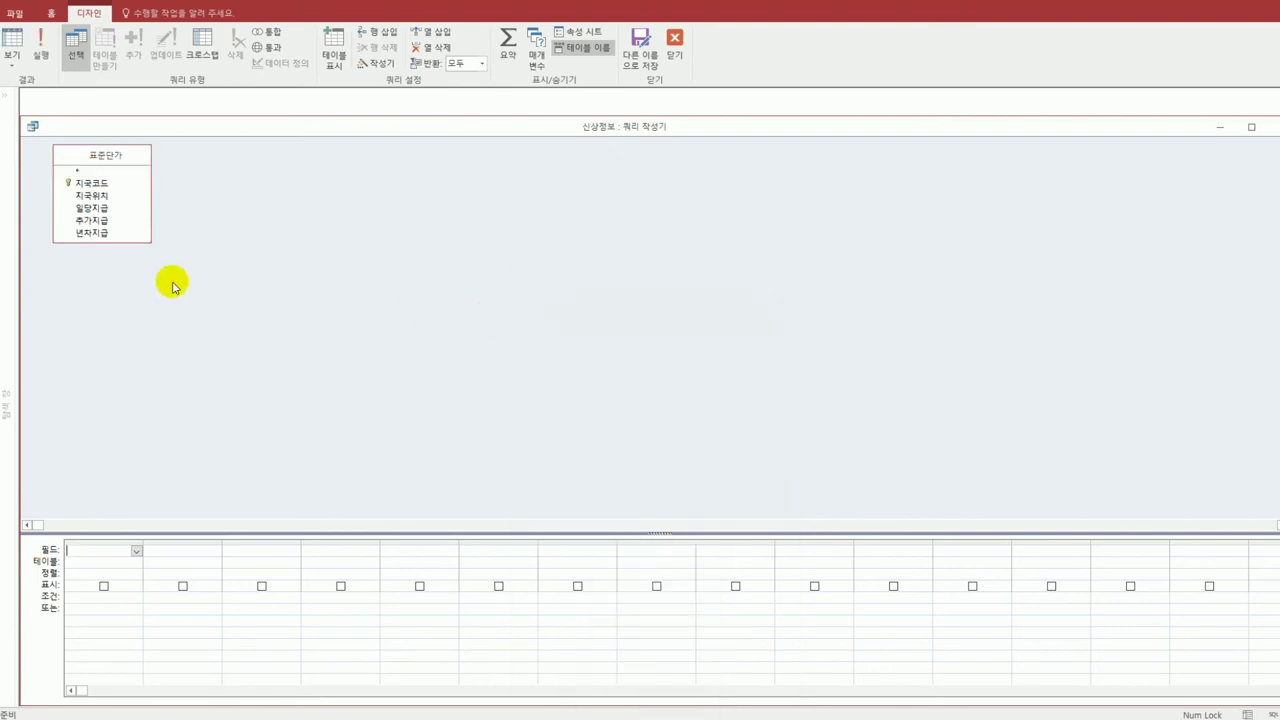
# Add the 지국코드 and 지국위치 fields to the row source query, close it and save the SQL statement to the property.
pyautogui.click(128, 186)
pyautogui.doubleClick(128, 186)
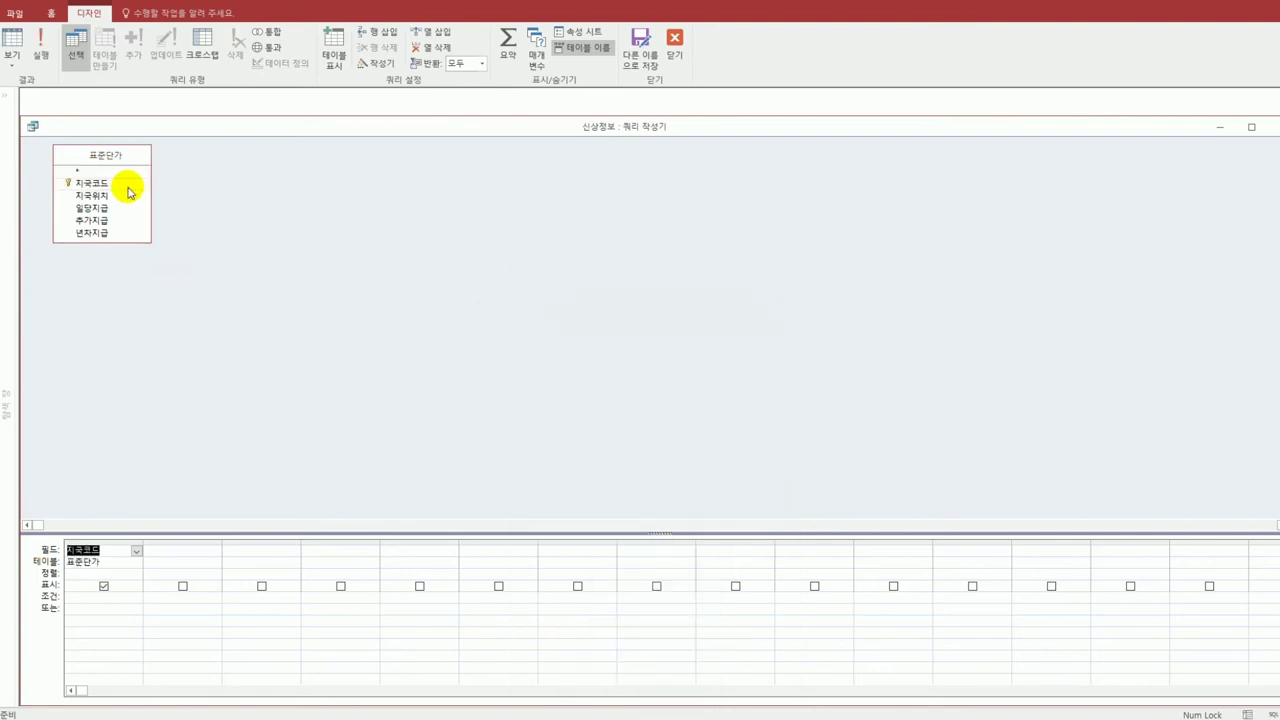
pyautogui.doubleClick(128, 197)
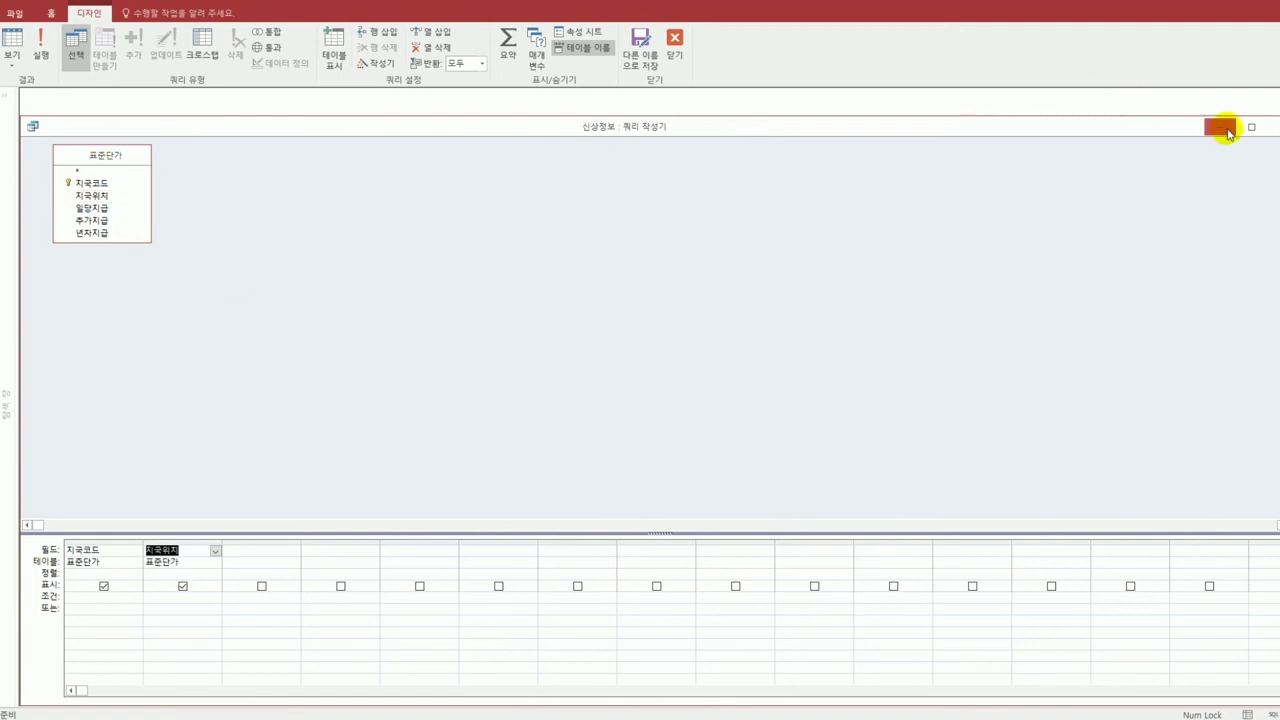
pyautogui.click(1266, 128)
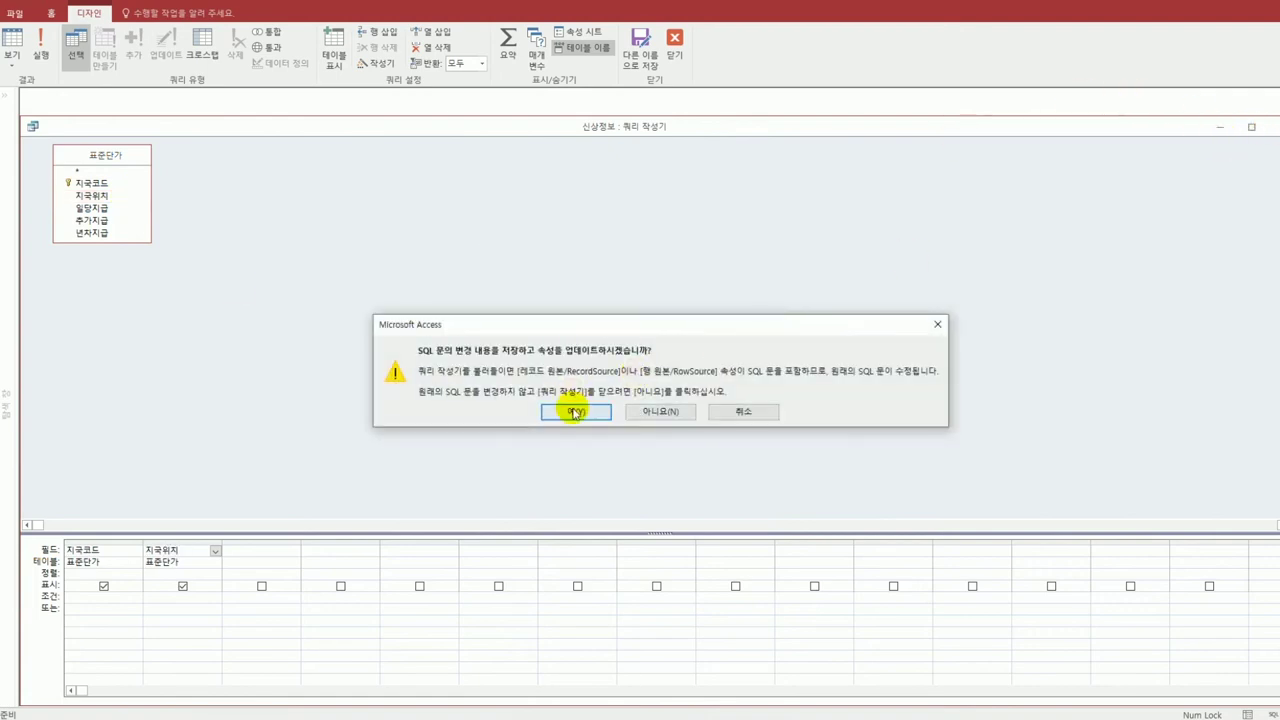
pyautogui.click(576, 412)
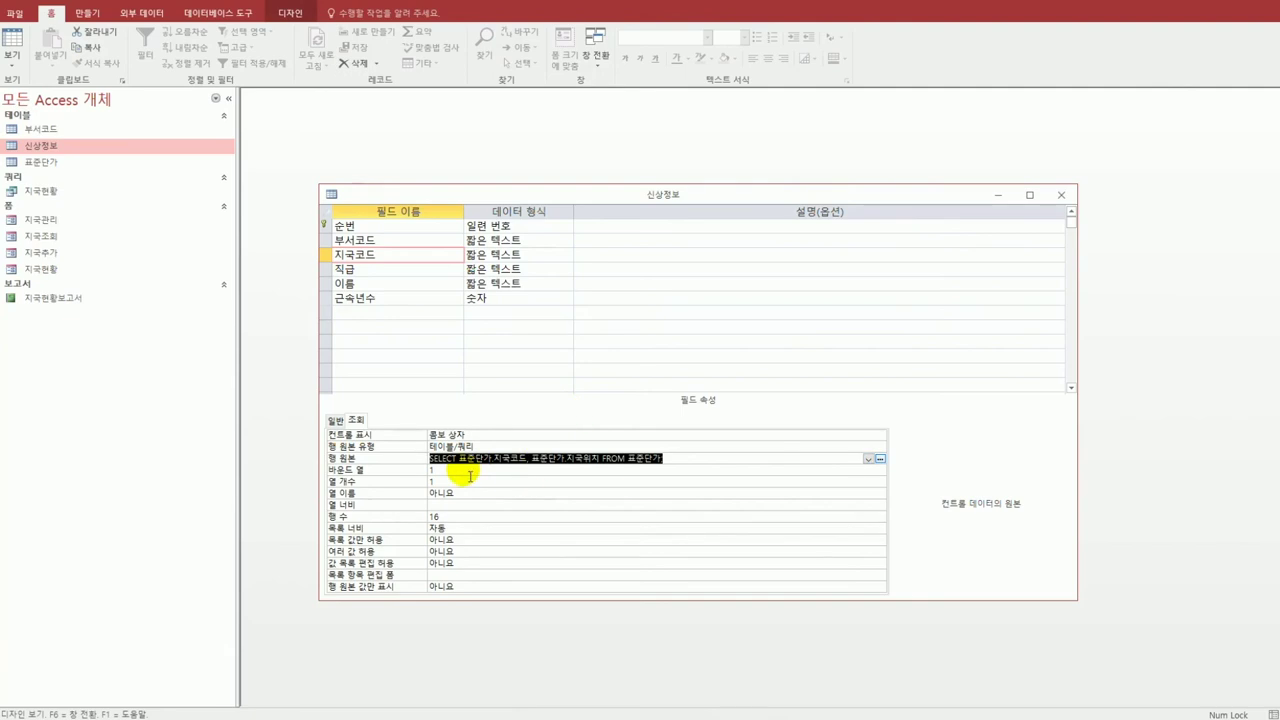
# Set the 지국코드 lookup's column count to 2, column widths to 1cm;2cm and list width to 3cm, and close the 신상정보 table.
pyautogui.click(489, 470)
pyautogui.click(440, 482)
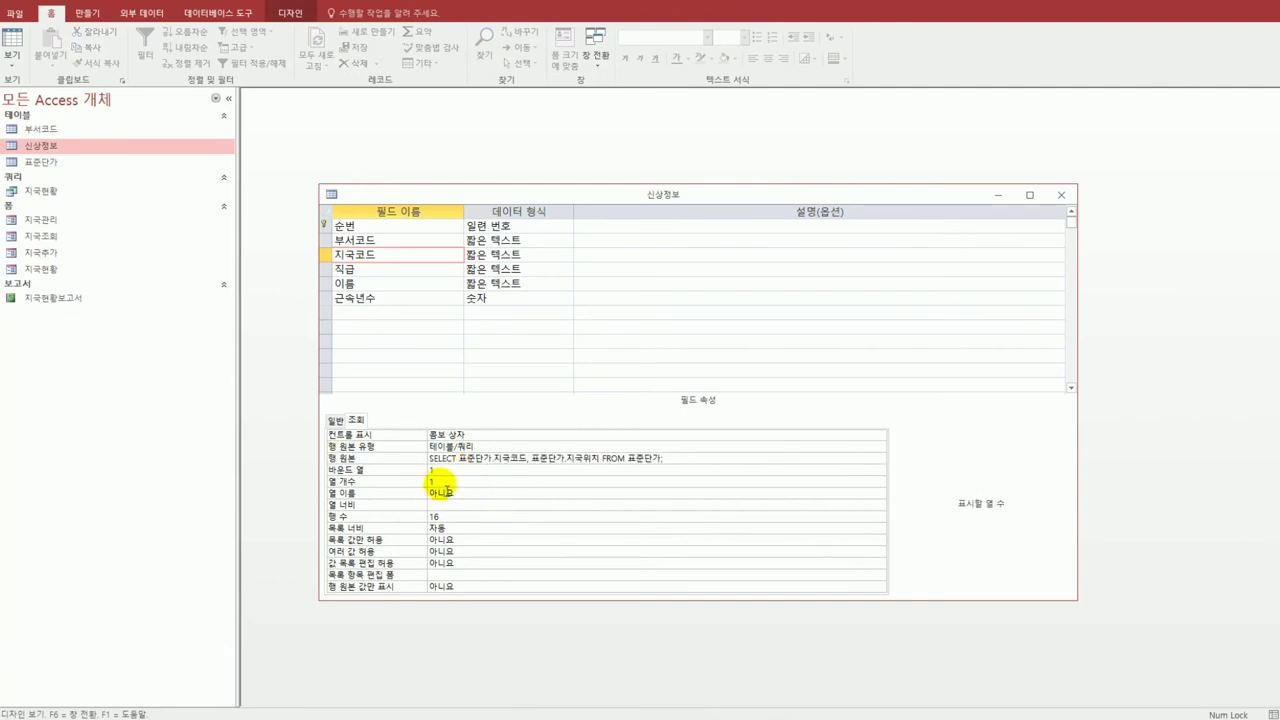
pyautogui.write('2')
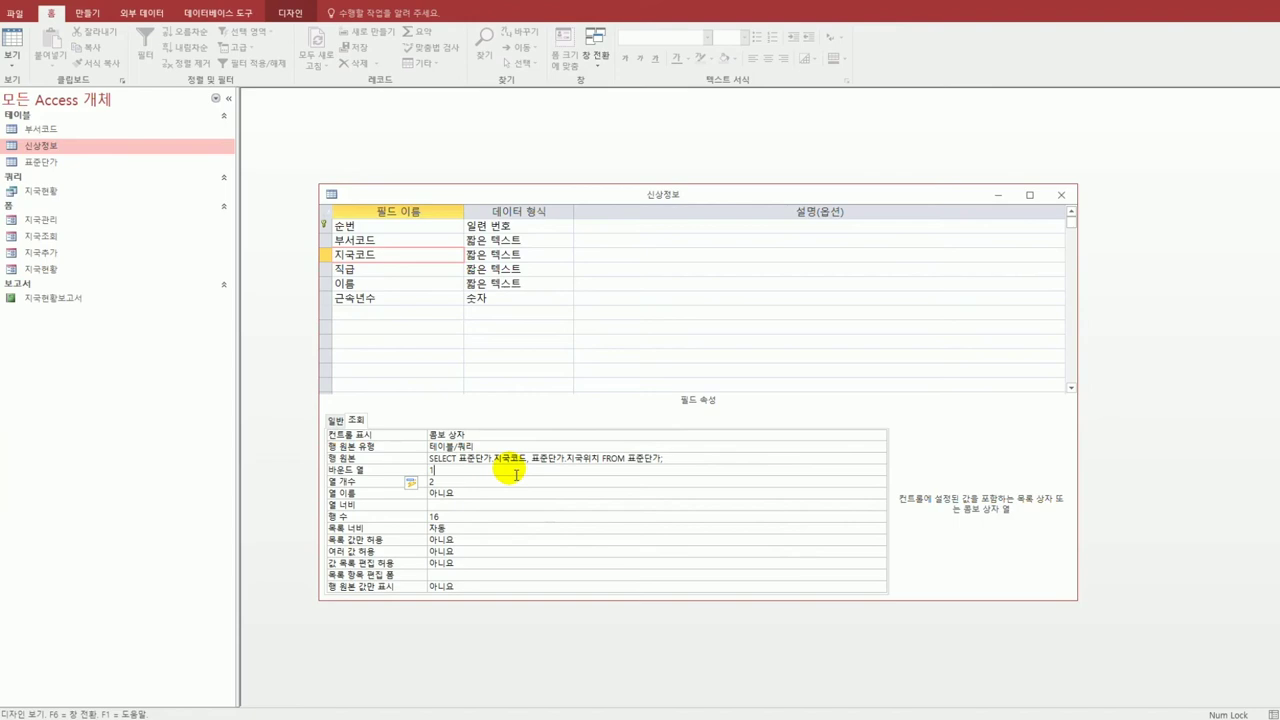
pyautogui.click(448, 505)
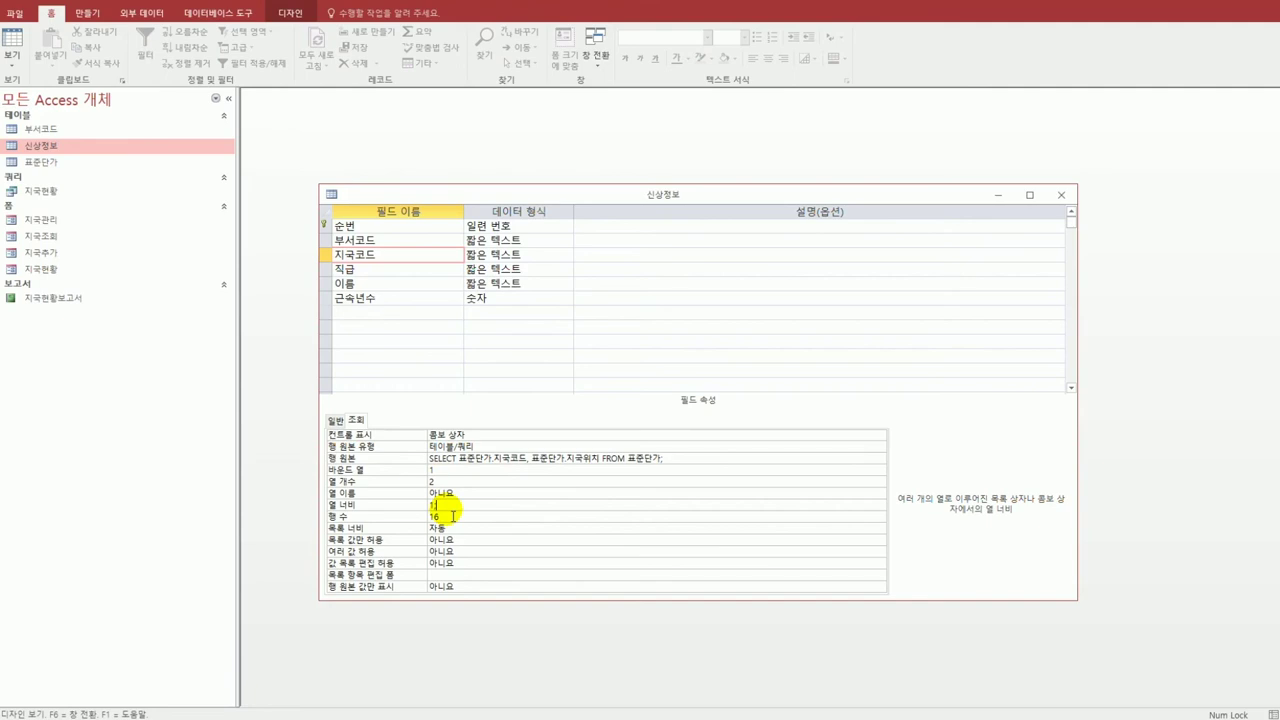
pyautogui.doubleClick(440, 528)
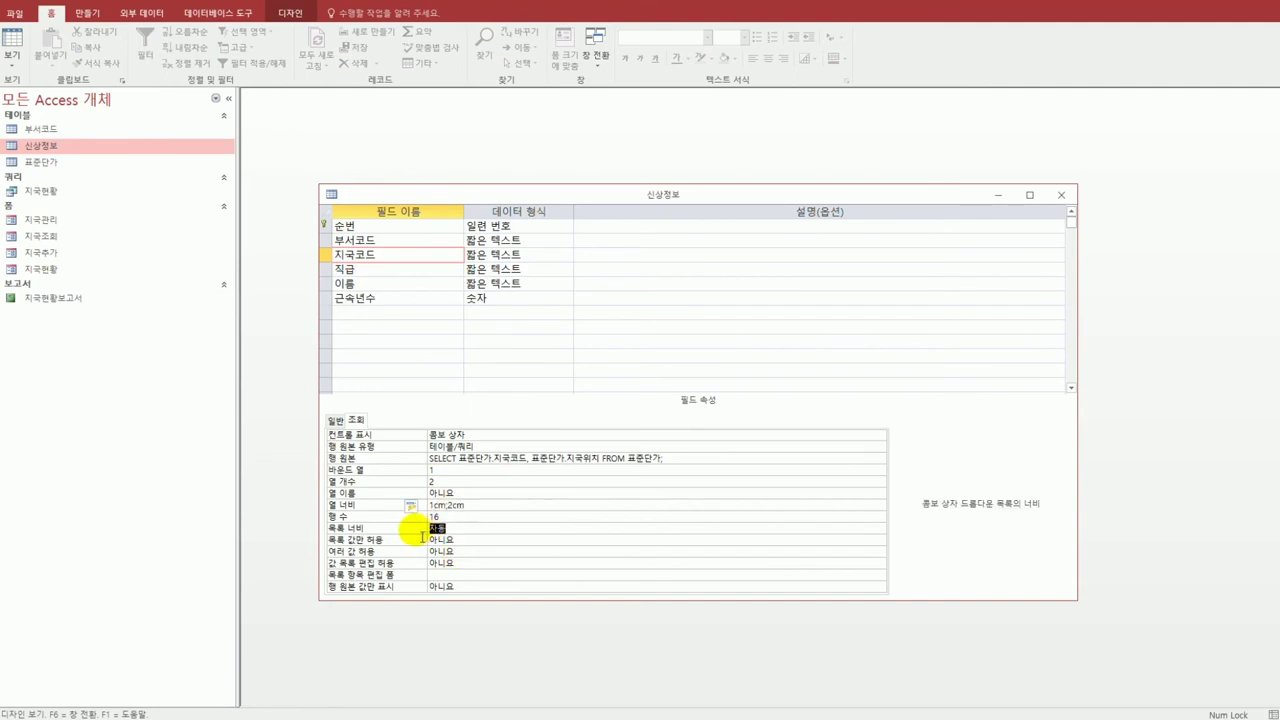
pyautogui.write('3')
pyautogui.press('Return')
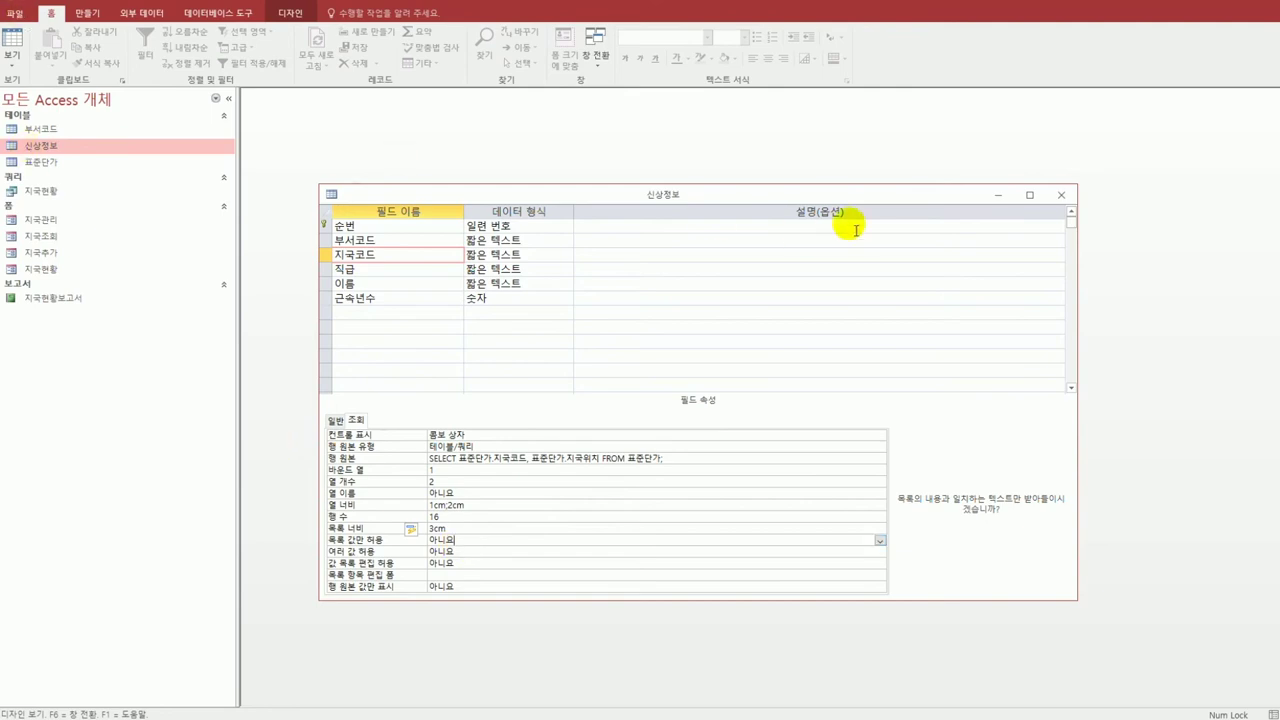
pyautogui.click(1061, 195)
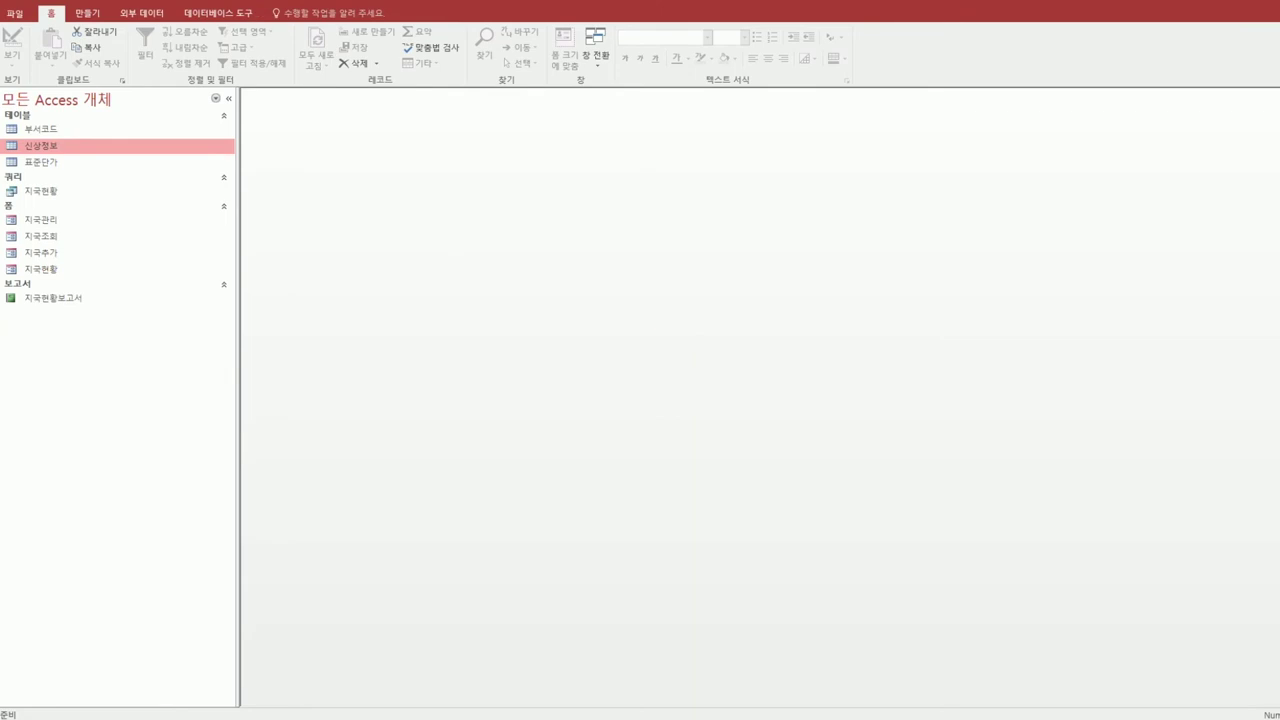
# Open the database relationships layout and add the 신상정보, 부서코드 and 표준단가 tables to it.
pyautogui.click(217, 14)
pyautogui.click(134, 45)
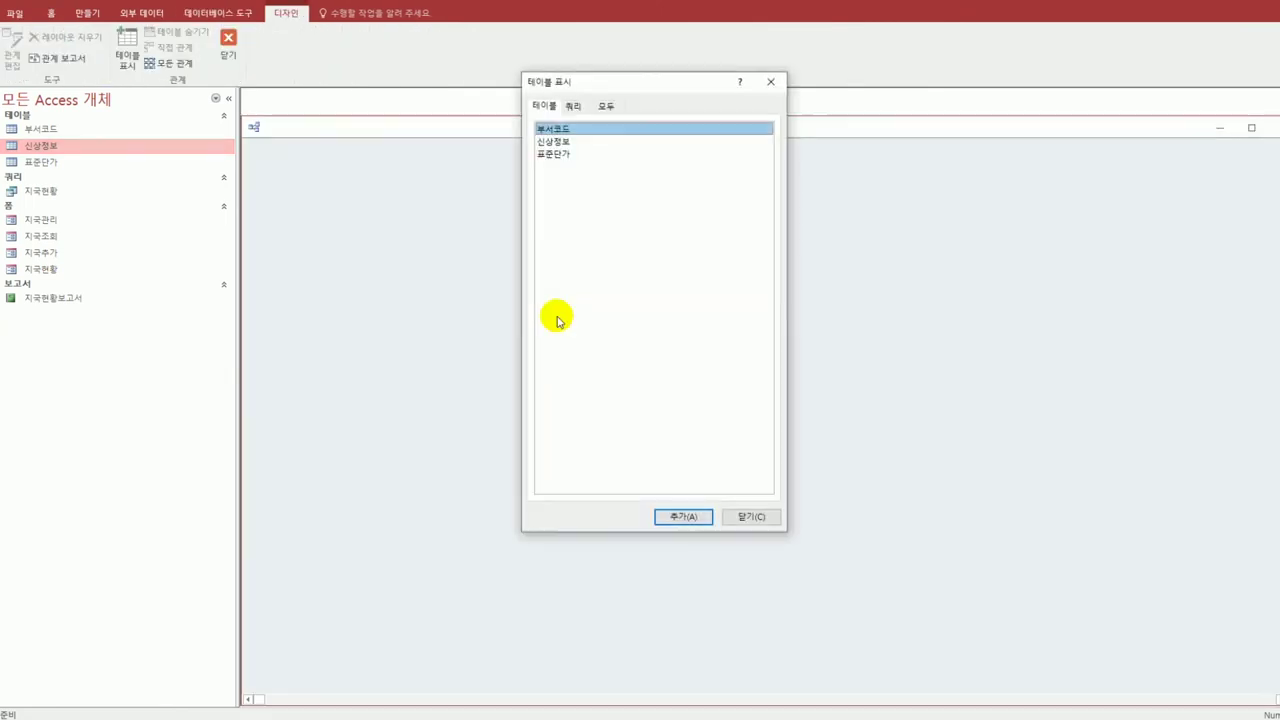
pyautogui.doubleClick(575, 142)
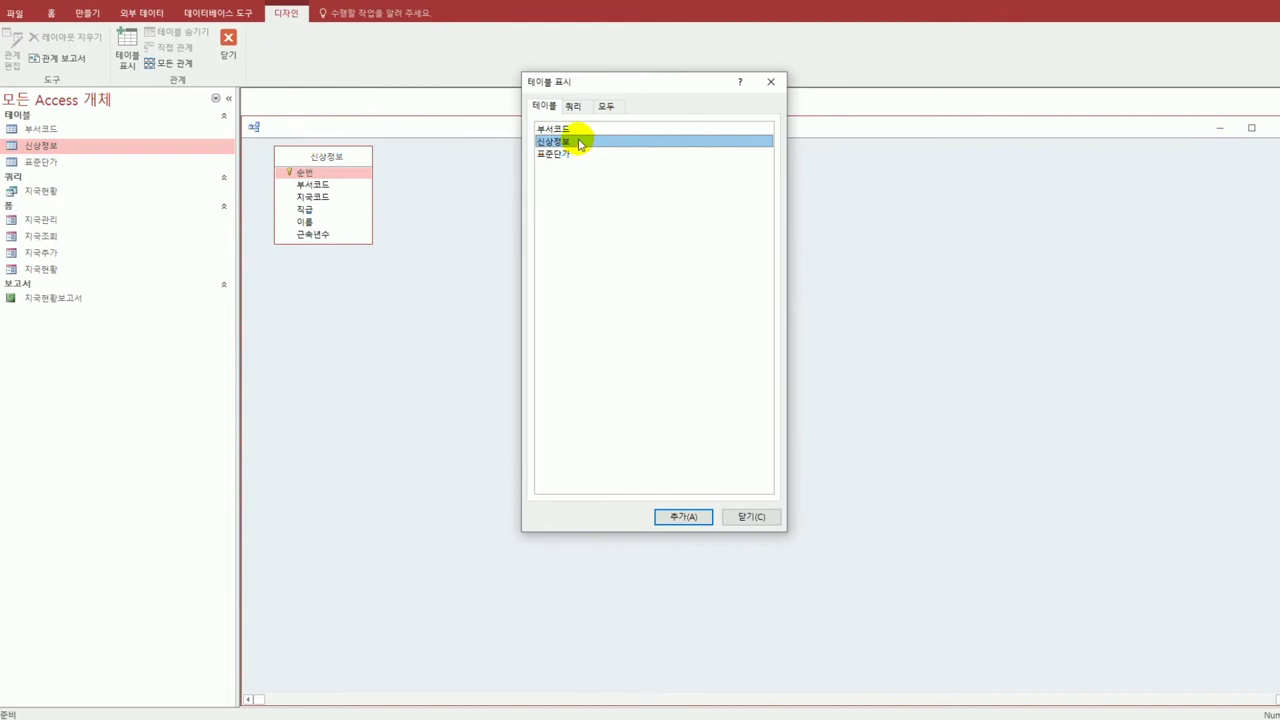
pyautogui.click(578, 131)
pyautogui.doubleClick(578, 131)
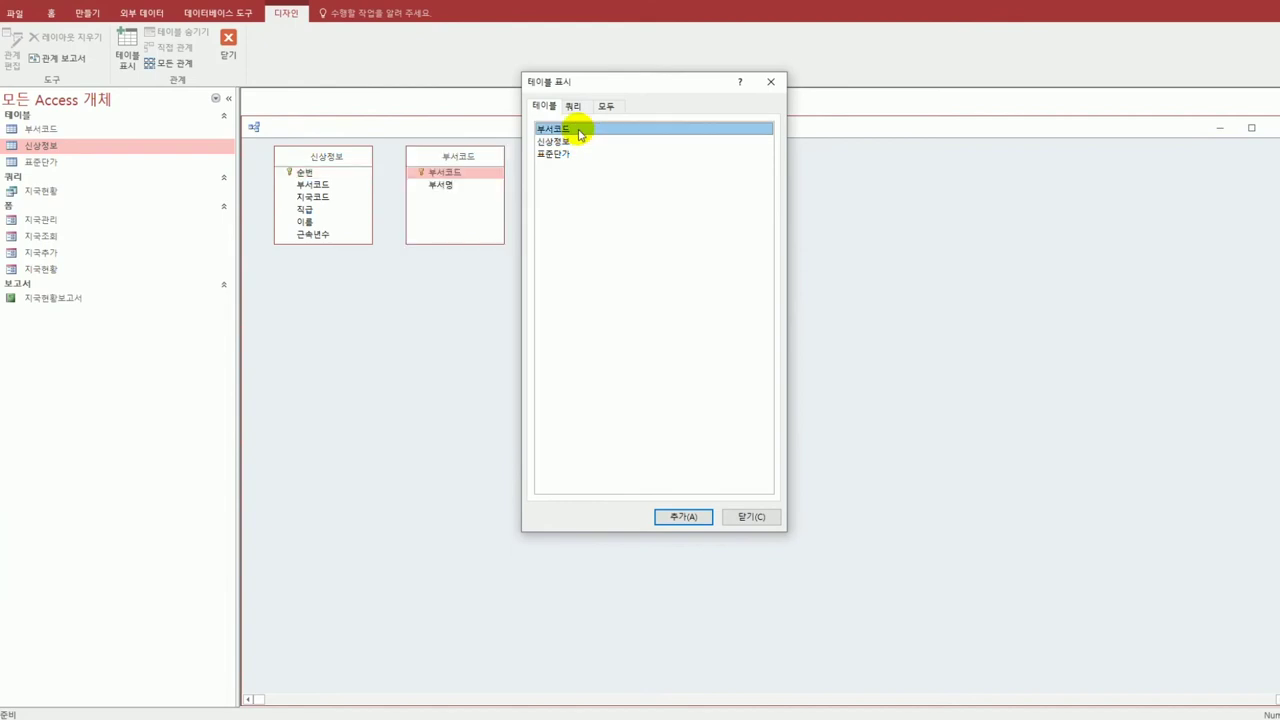
pyautogui.click(577, 153)
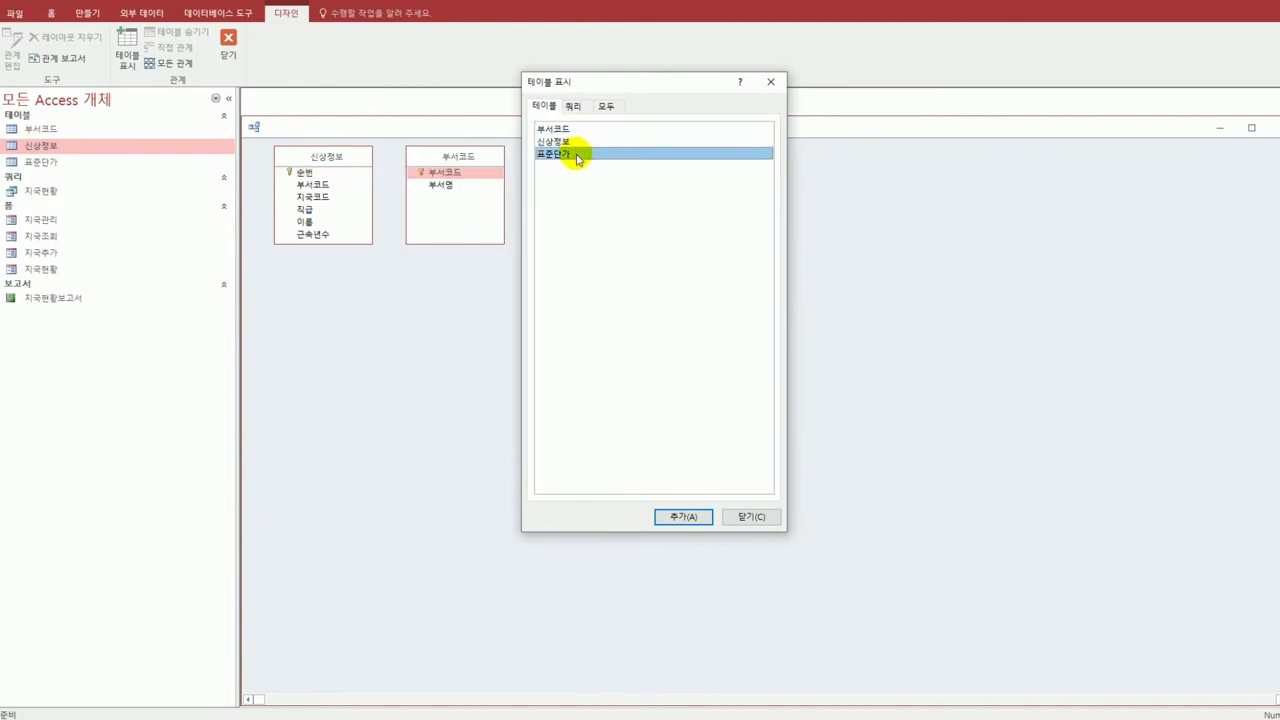
pyautogui.click(769, 81)
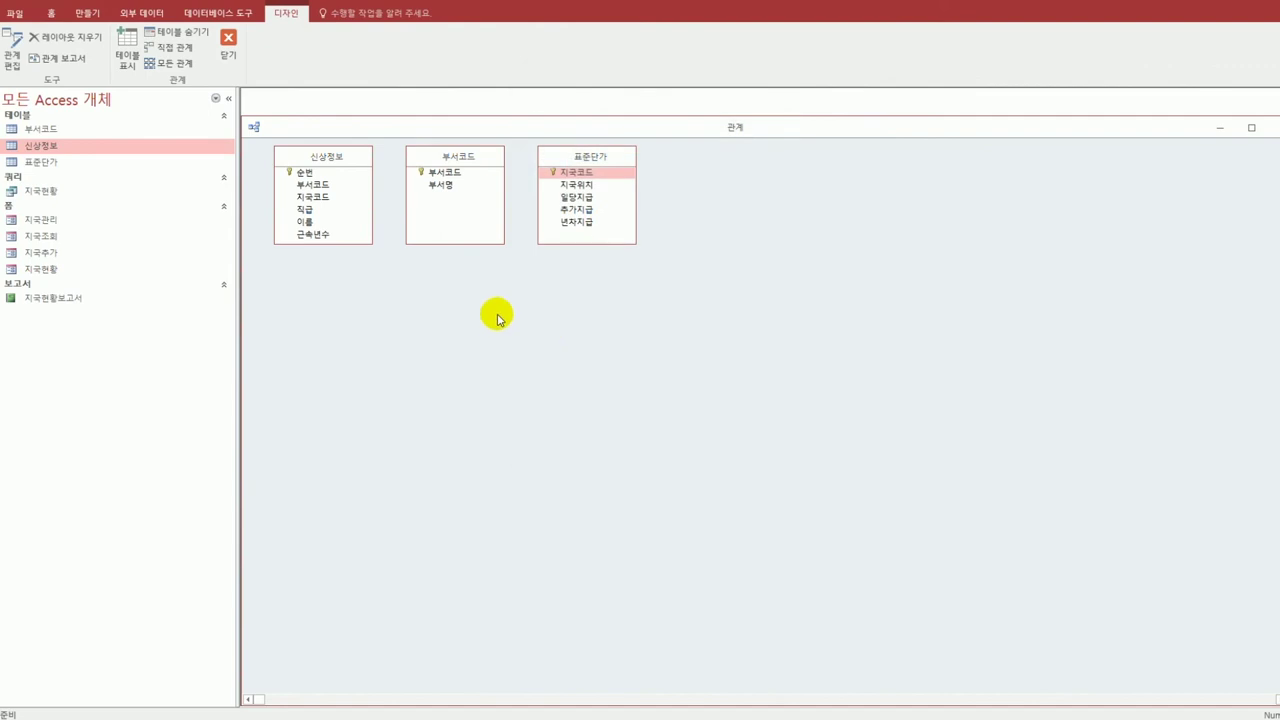
# Relate 신상정보 to 부서코드 on the 부서코드 field, enforcing referential integrity and cascading updates of related fields.
pyautogui.moveTo(325, 187)
pyautogui.mouseDown()
pyautogui.moveTo(443, 163)
pyautogui.moveTo(452, 183)
pyautogui.moveTo(377, 209)
pyautogui.moveTo(318, 190)
pyautogui.mouseUp()
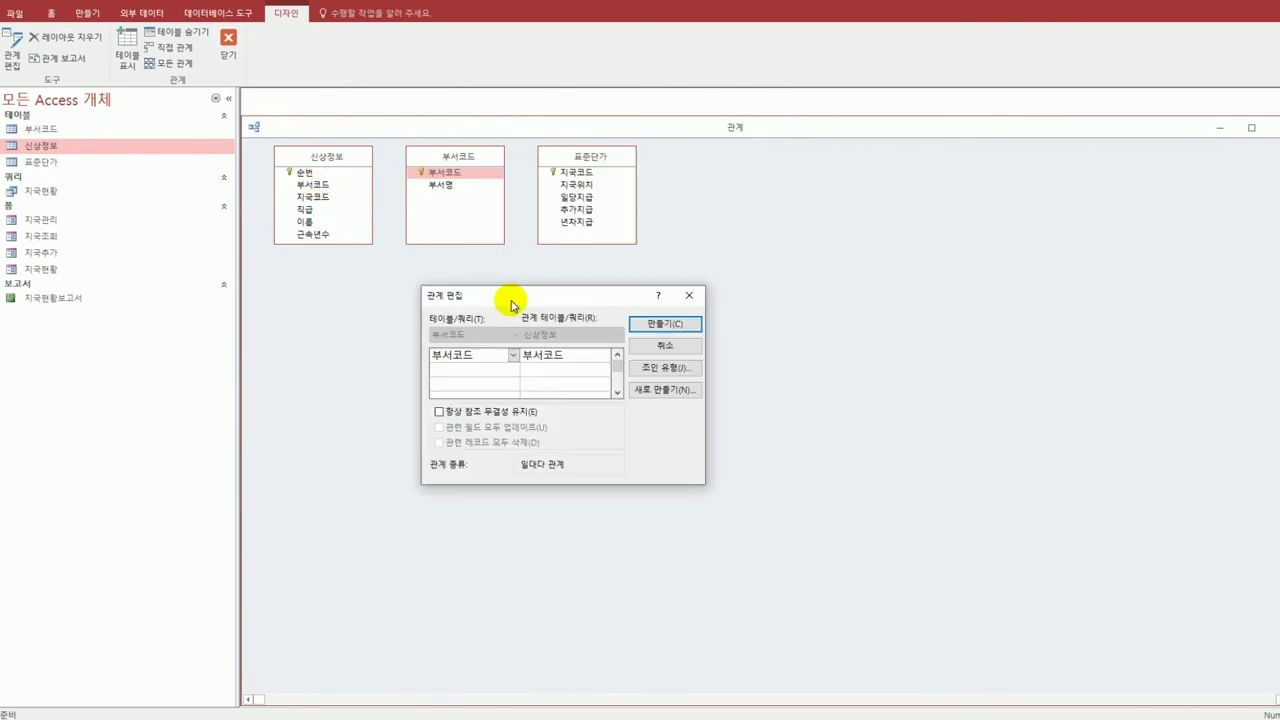
pyautogui.moveTo(511, 300); pyautogui.dragTo(491, 302)
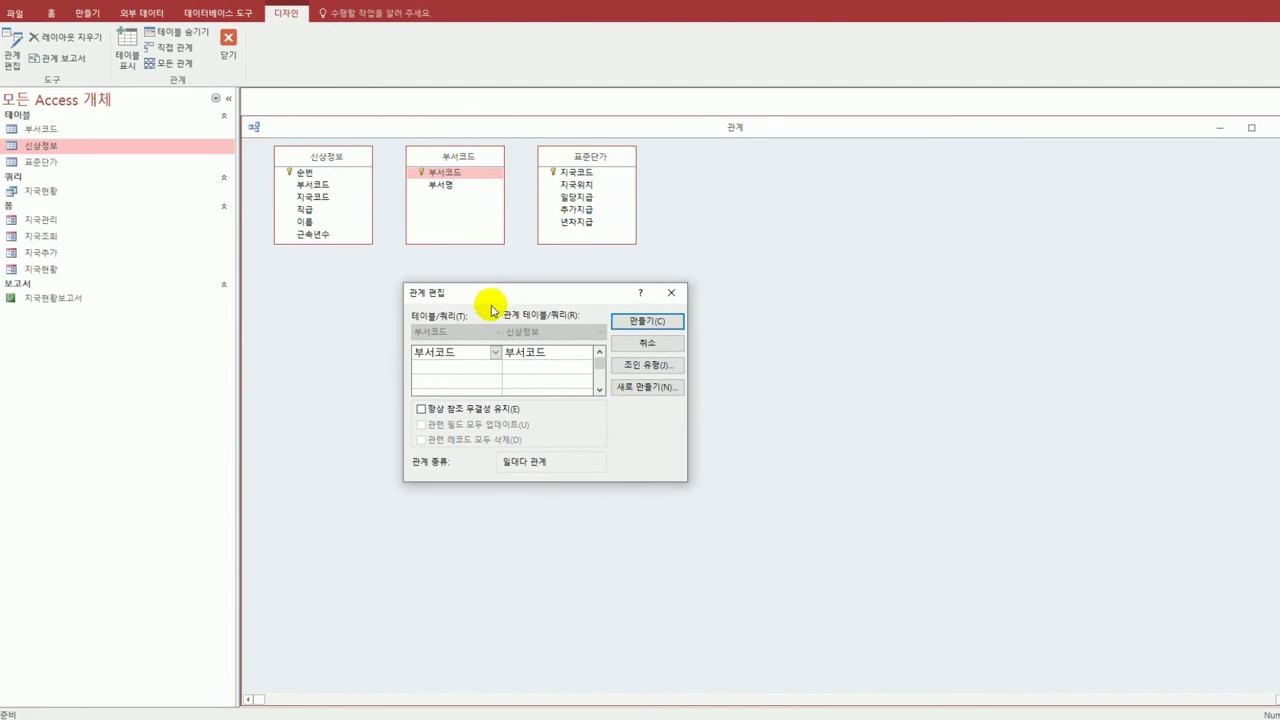
pyautogui.click(474, 412)
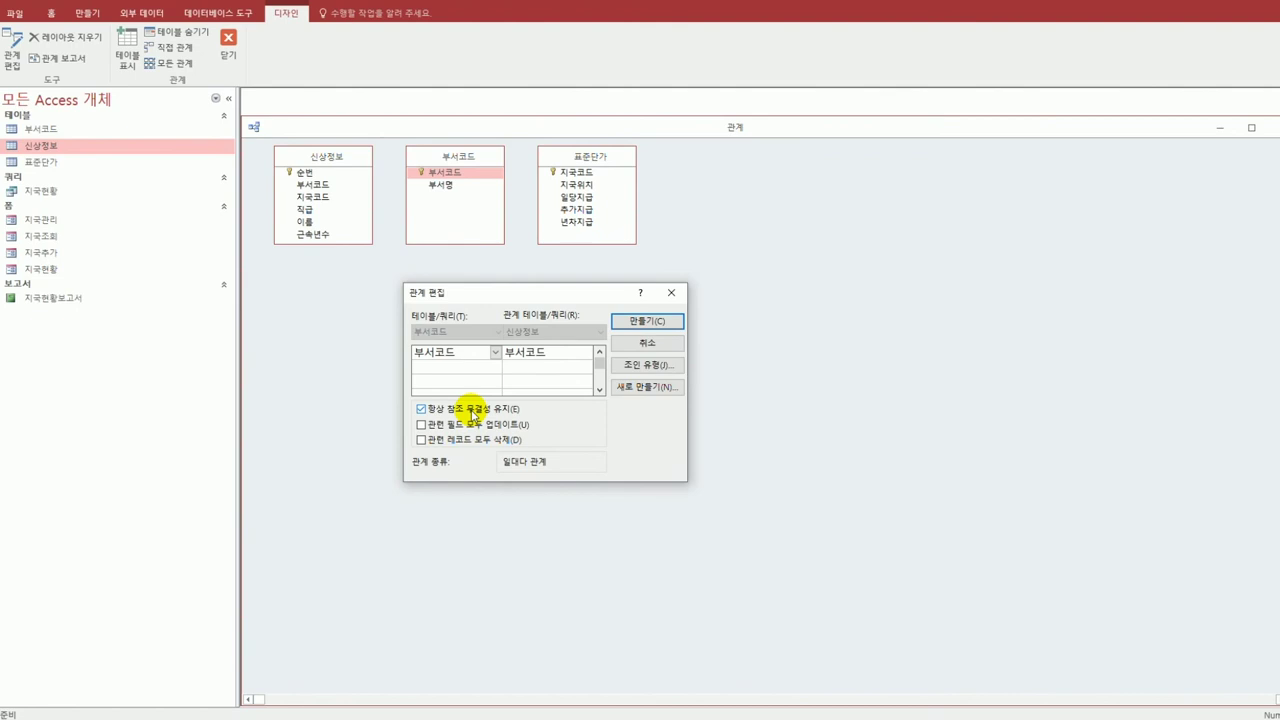
pyautogui.click(472, 424)
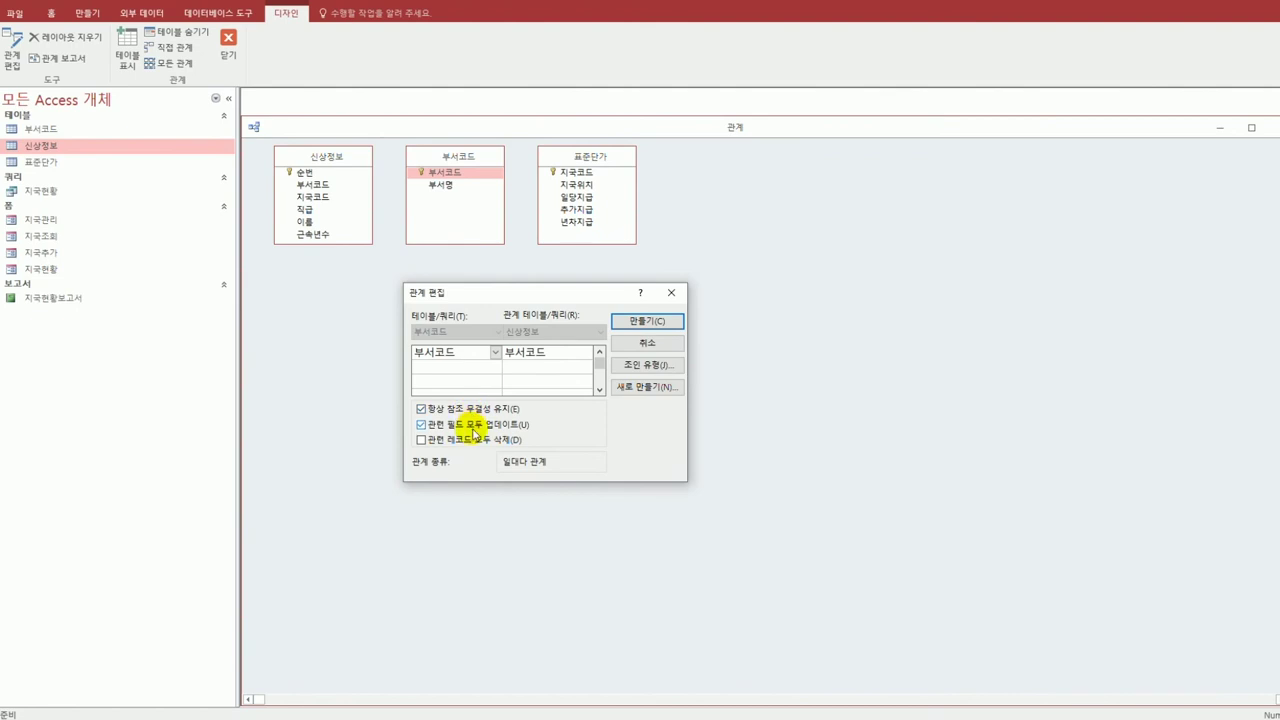
pyautogui.click(630, 323)
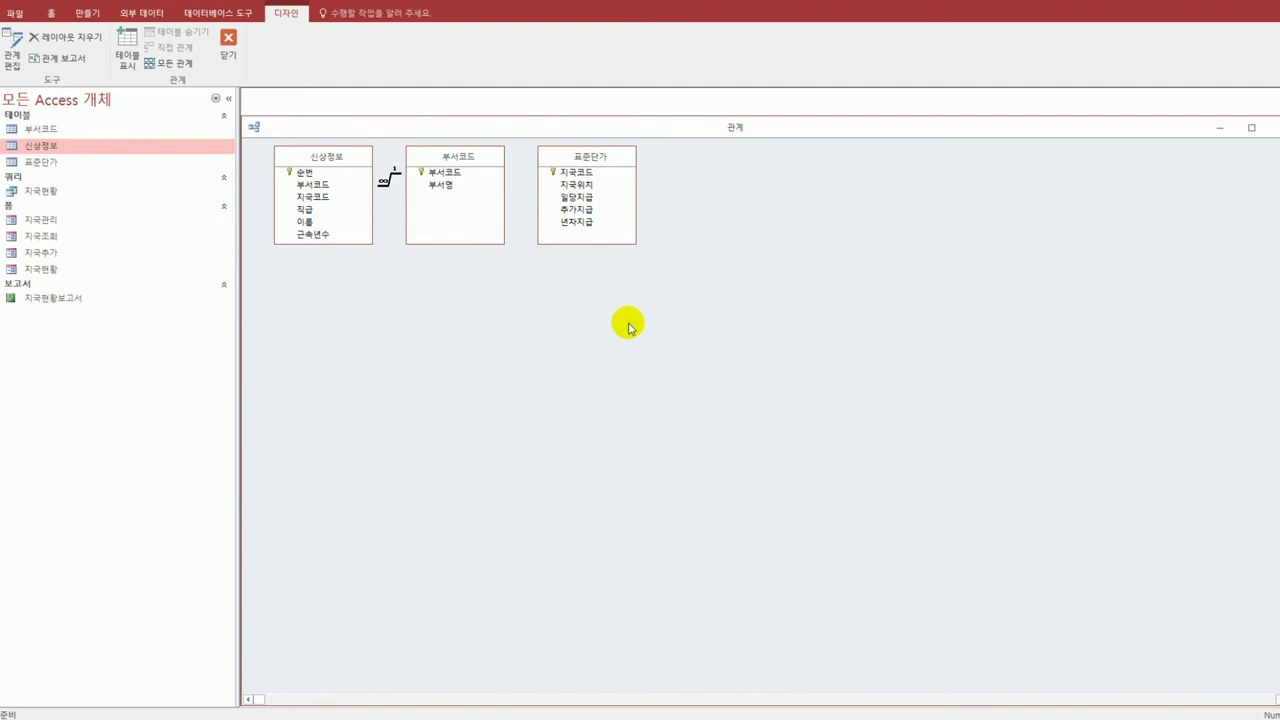
# Rearrange the relationship layout so 부서코드 sits at the upper left and 신상정보 sits below, between the other two tables.
pyautogui.click(344, 185)
pyautogui.moveTo(338, 166); pyautogui.dragTo(431, 271)
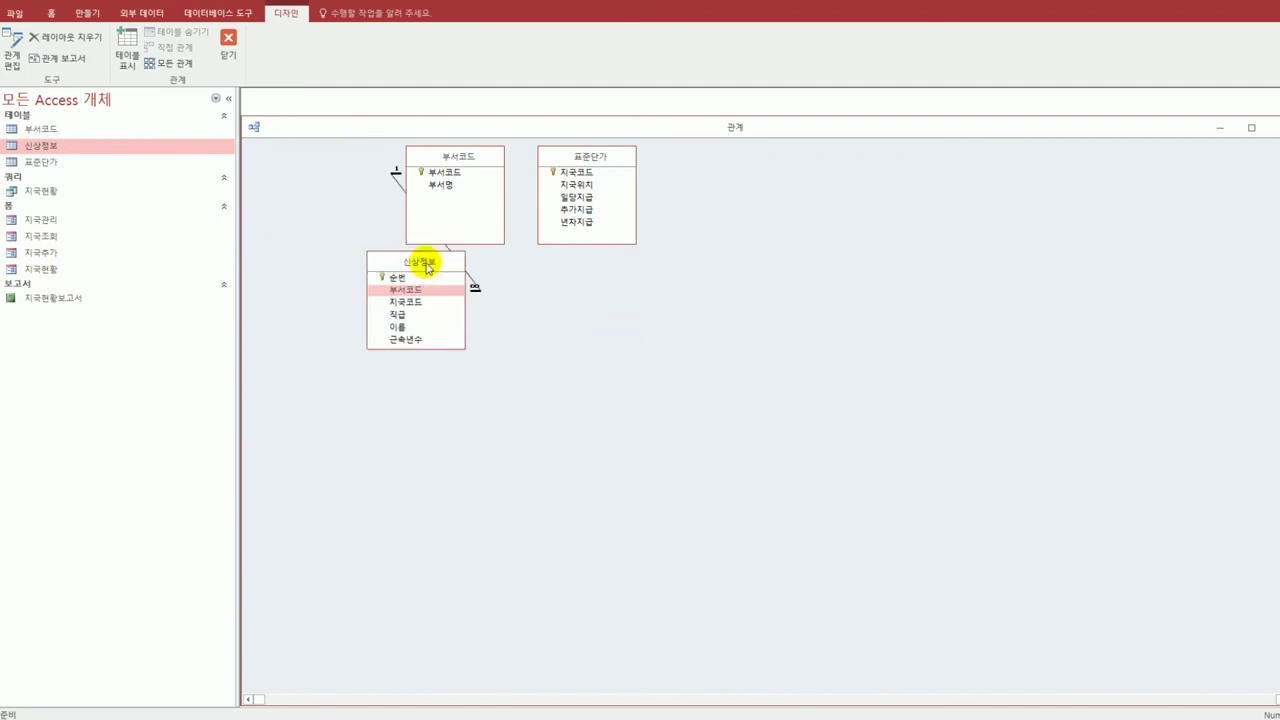
pyautogui.moveTo(428, 166); pyautogui.dragTo(297, 175)
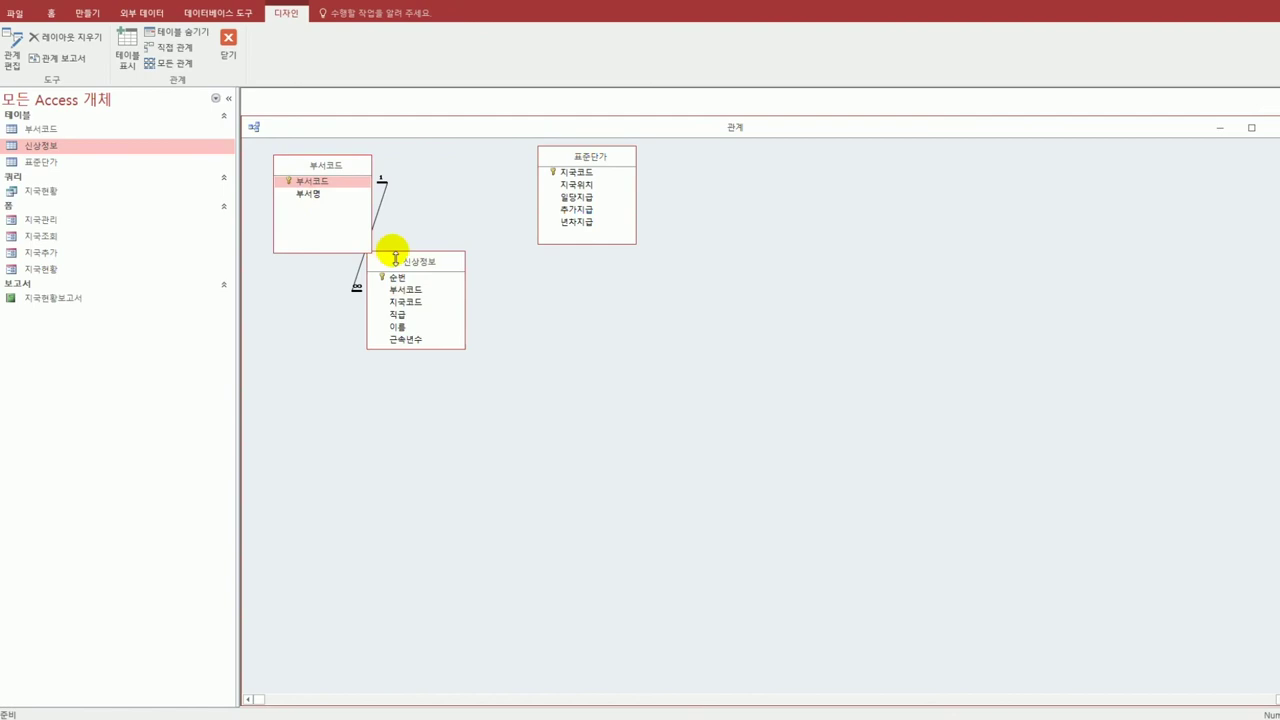
pyautogui.moveTo(429, 260); pyautogui.dragTo(465, 272)
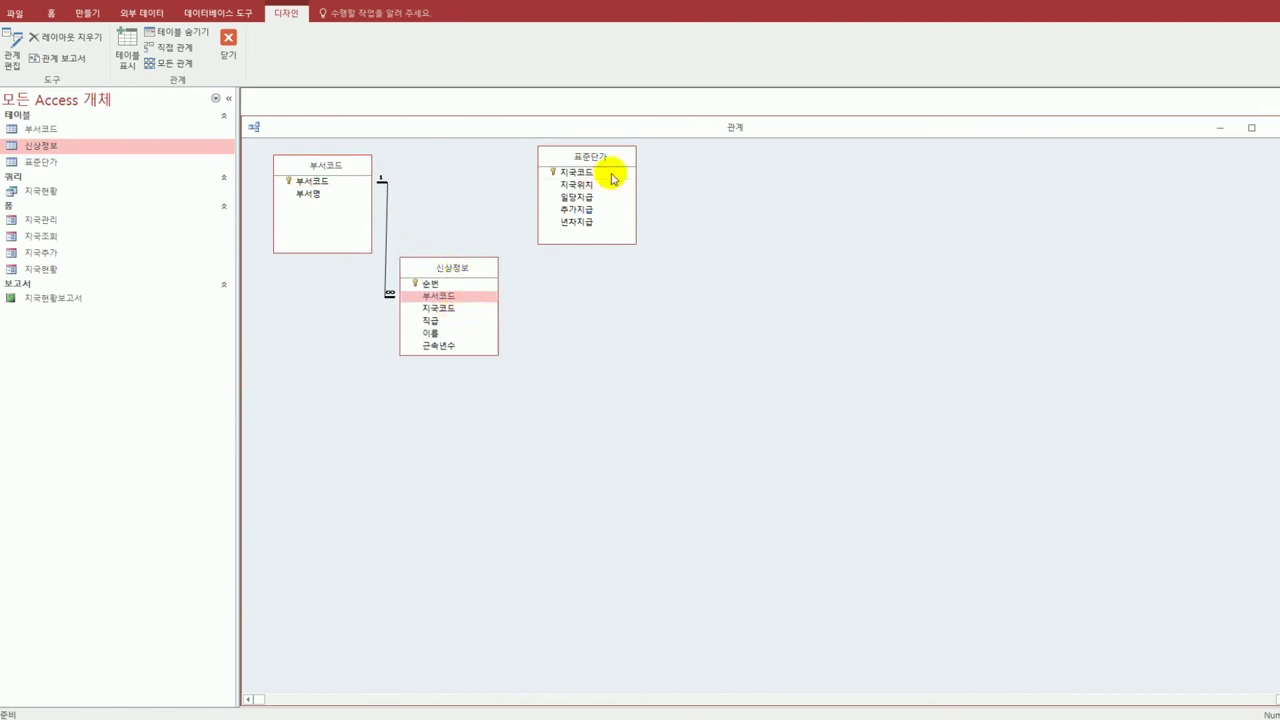
# Relate 표준단가 to 신상정보 on the 지국코드 field with referential integrity enforced, and close the relationships layout.
pyautogui.moveTo(612, 177); pyautogui.dragTo(436, 316)
pyautogui.click(575, 288)
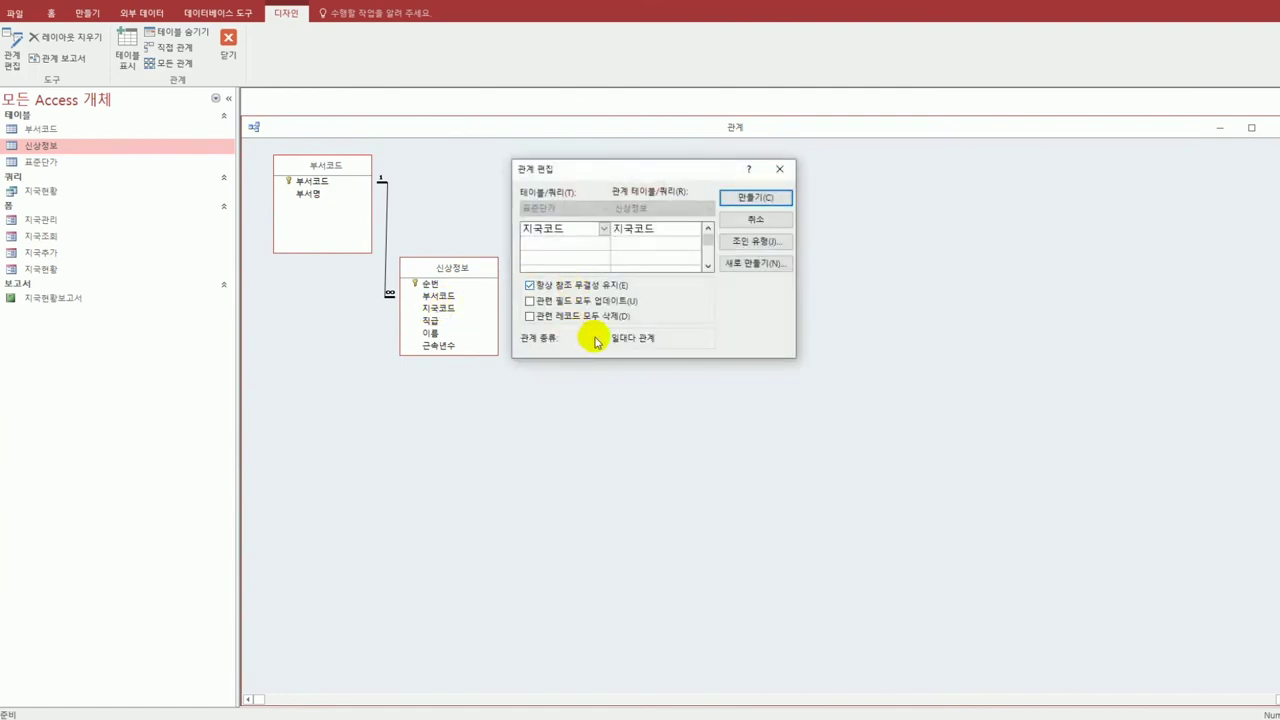
pyautogui.click(753, 197)
pyautogui.moveTo(470, 270); pyautogui.dragTo(494, 272)
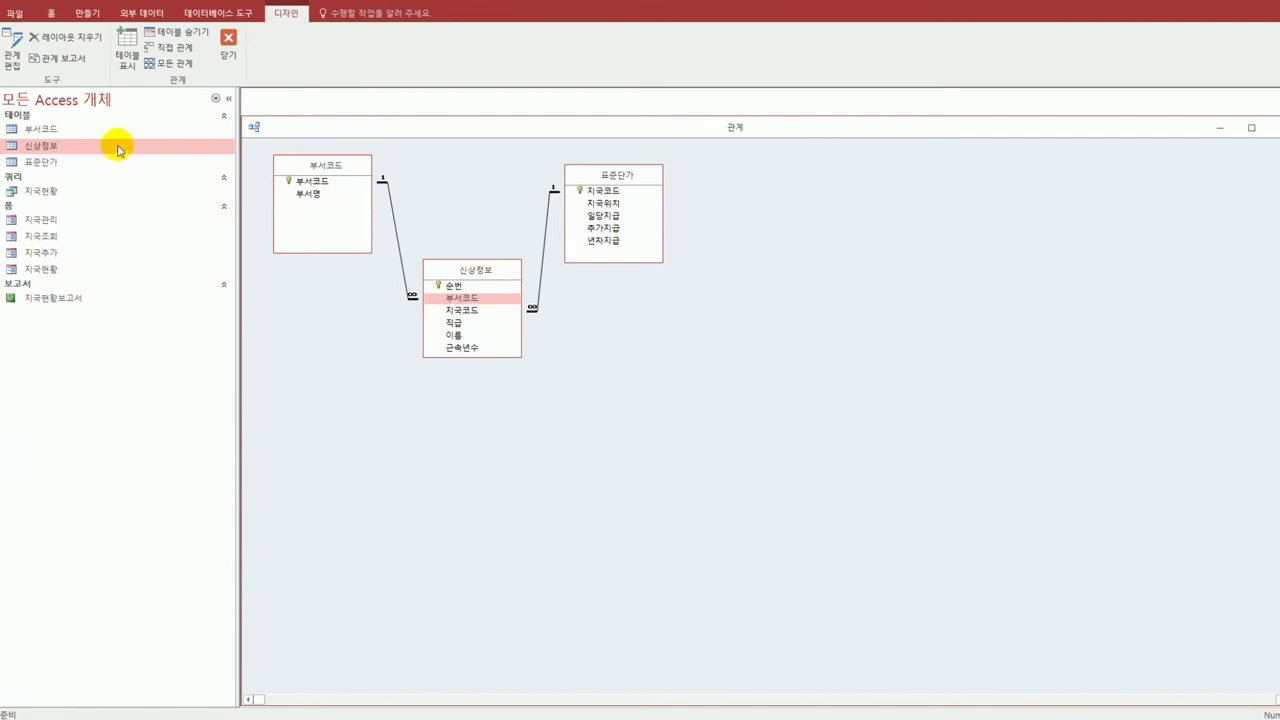
pyautogui.click(228, 45)
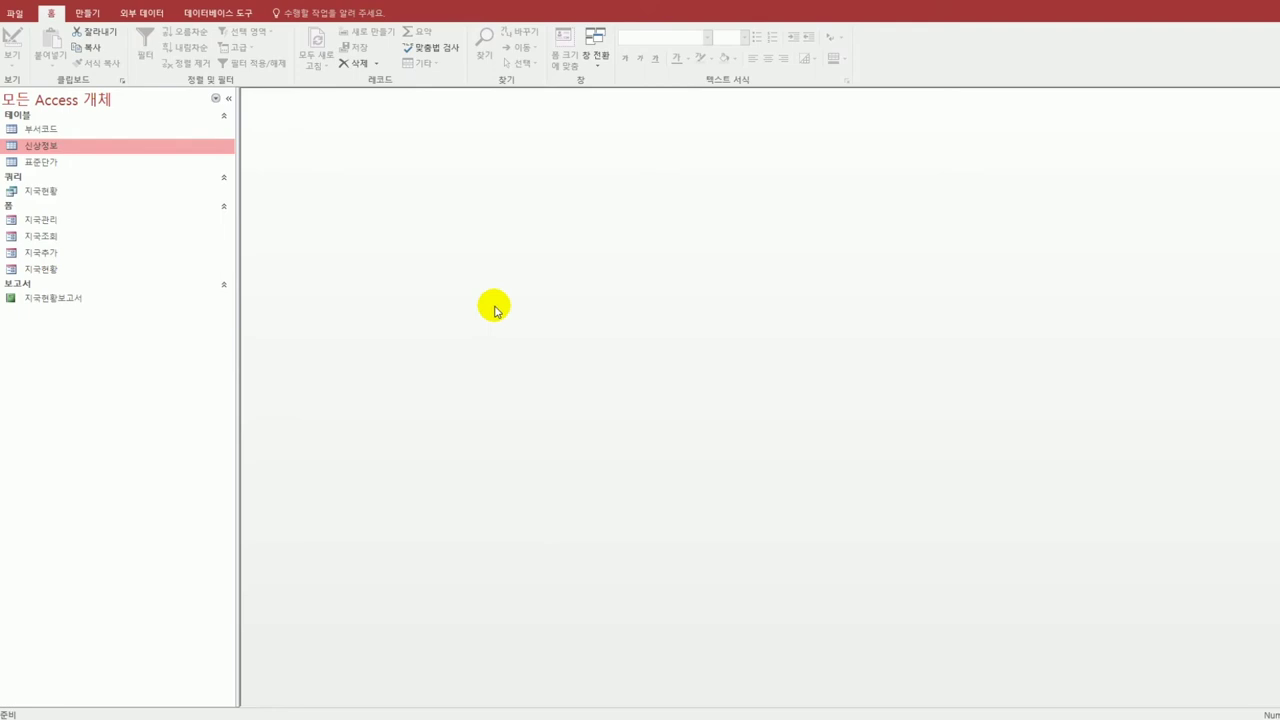
# Open the 지국현황 form in design view and place its window in the upper part of the workspace.
pyautogui.click(90, 270)
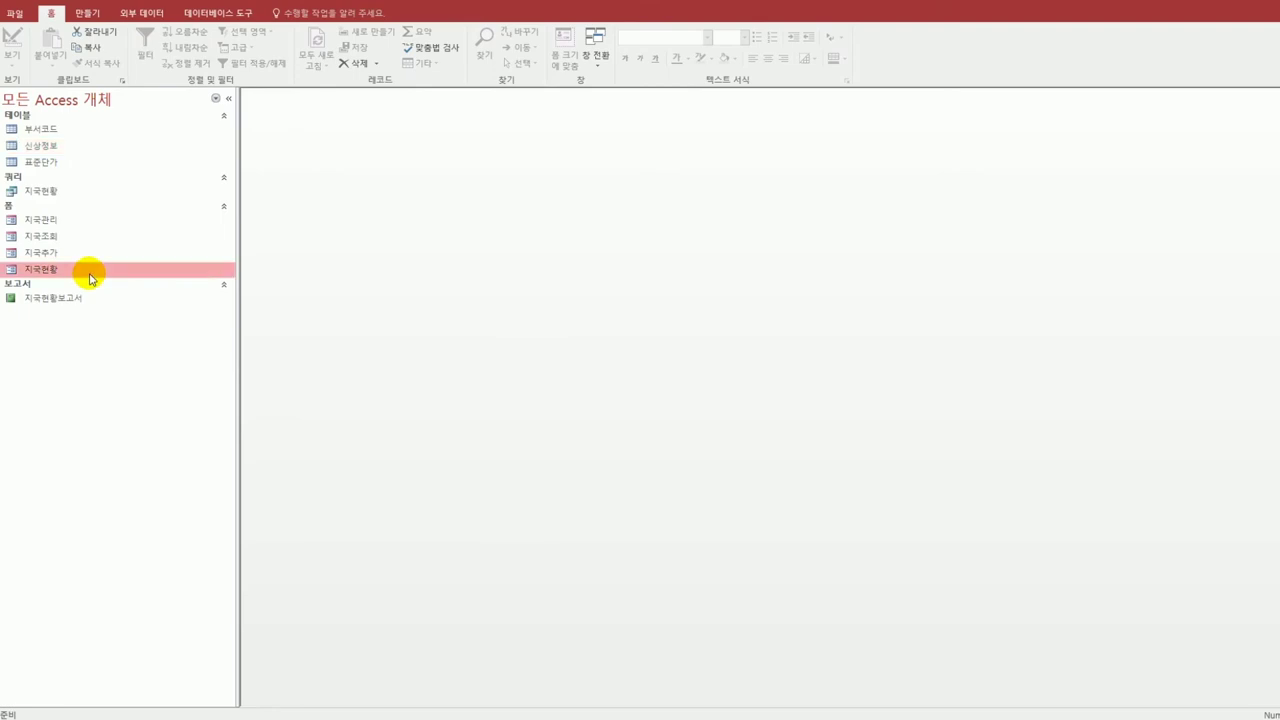
pyautogui.rightClick(90, 278)
pyautogui.click(128, 315)
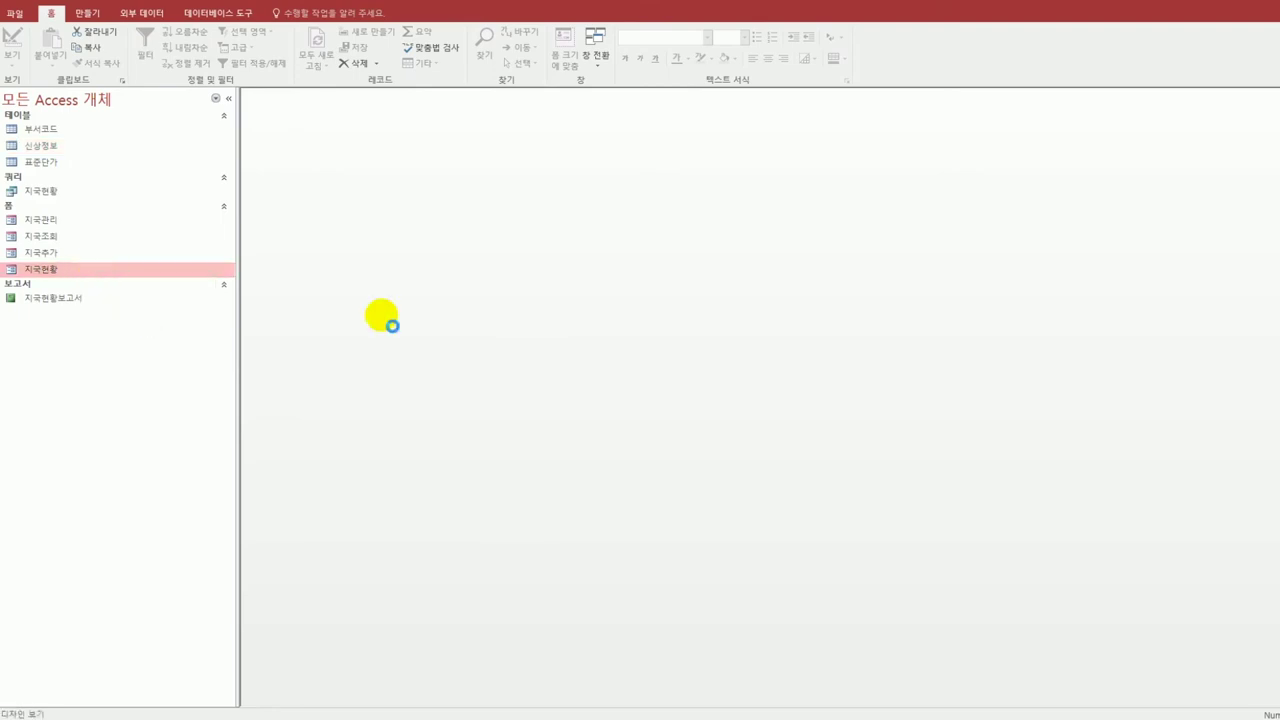
pyautogui.moveTo(571, 104); pyautogui.dragTo(373, 163)
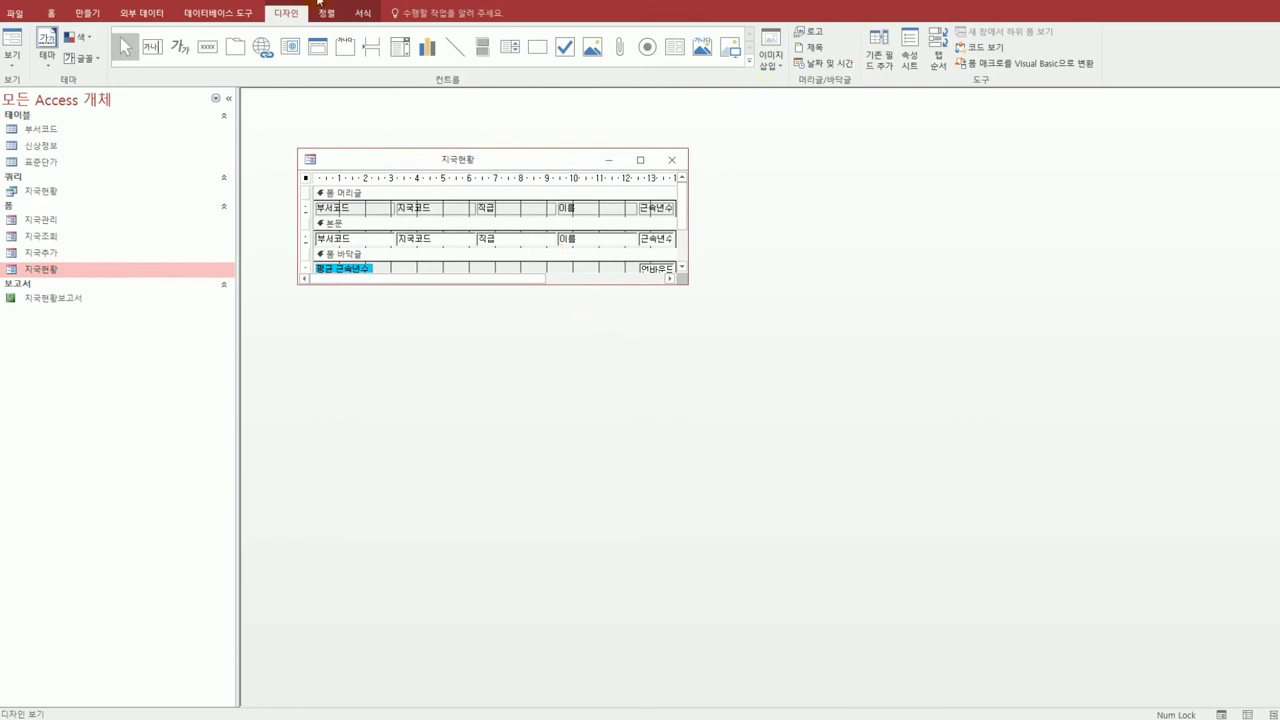
# Show the form's properties and set the default view (기본 보기) of the 지국현황 form to 연속 폼.
pyautogui.click(906, 55)
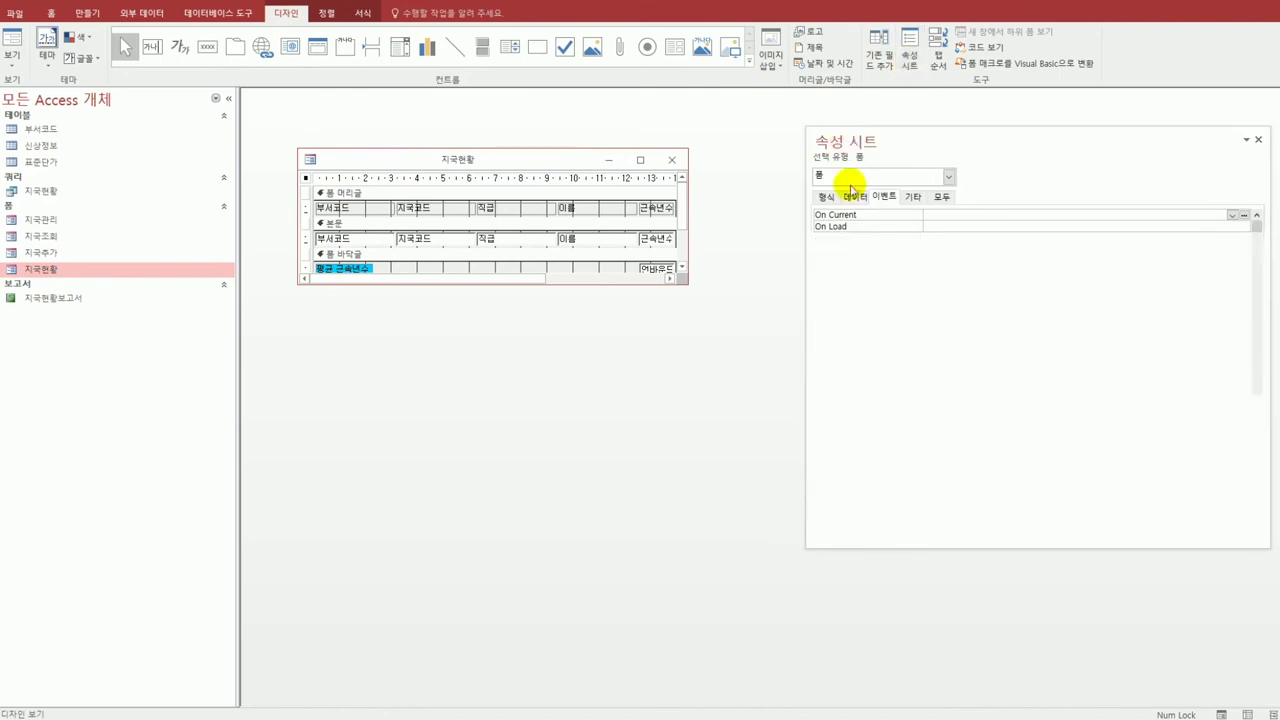
pyautogui.moveTo(846, 137); pyautogui.dragTo(786, 131)
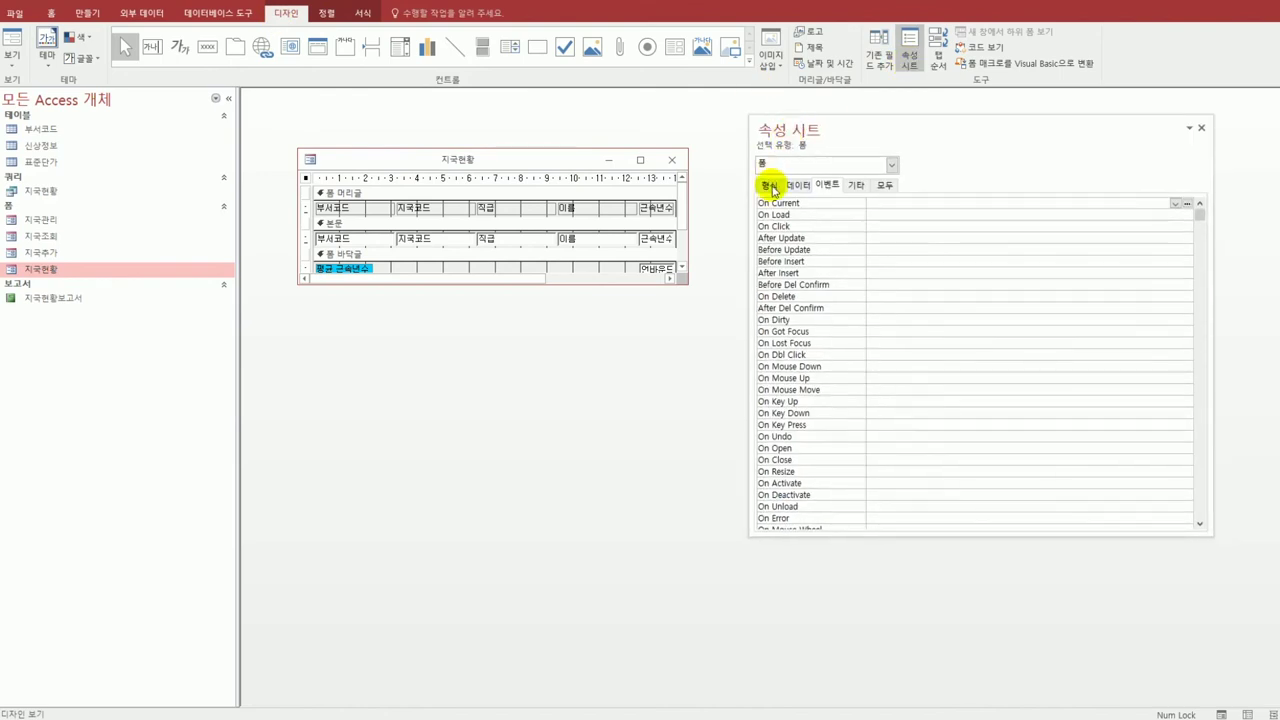
pyautogui.click(769, 185)
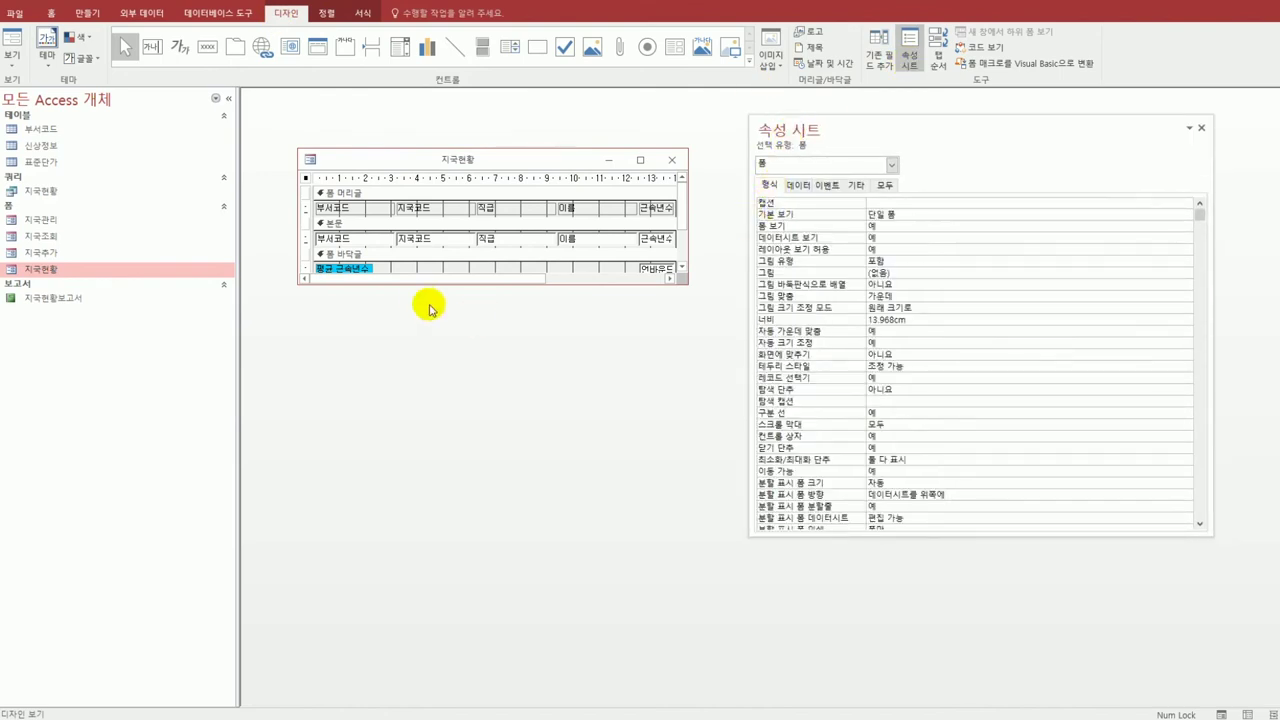
pyautogui.click(961, 215)
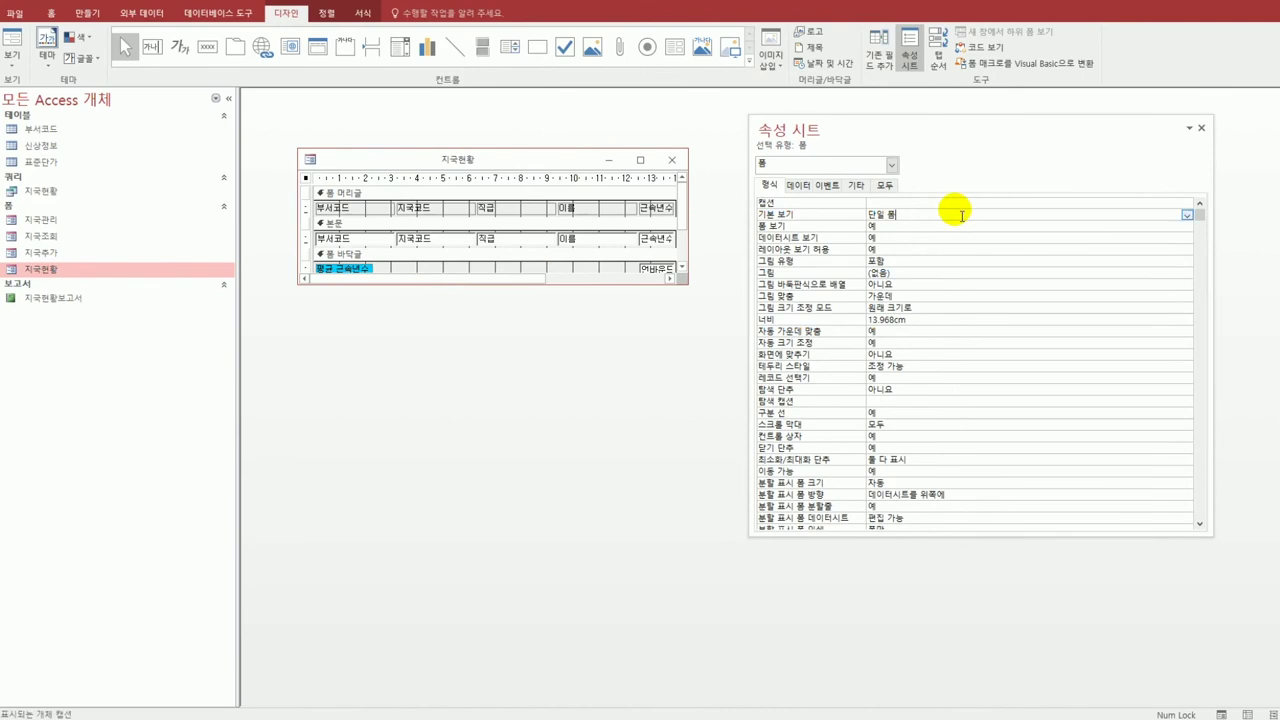
pyautogui.click(1186, 216)
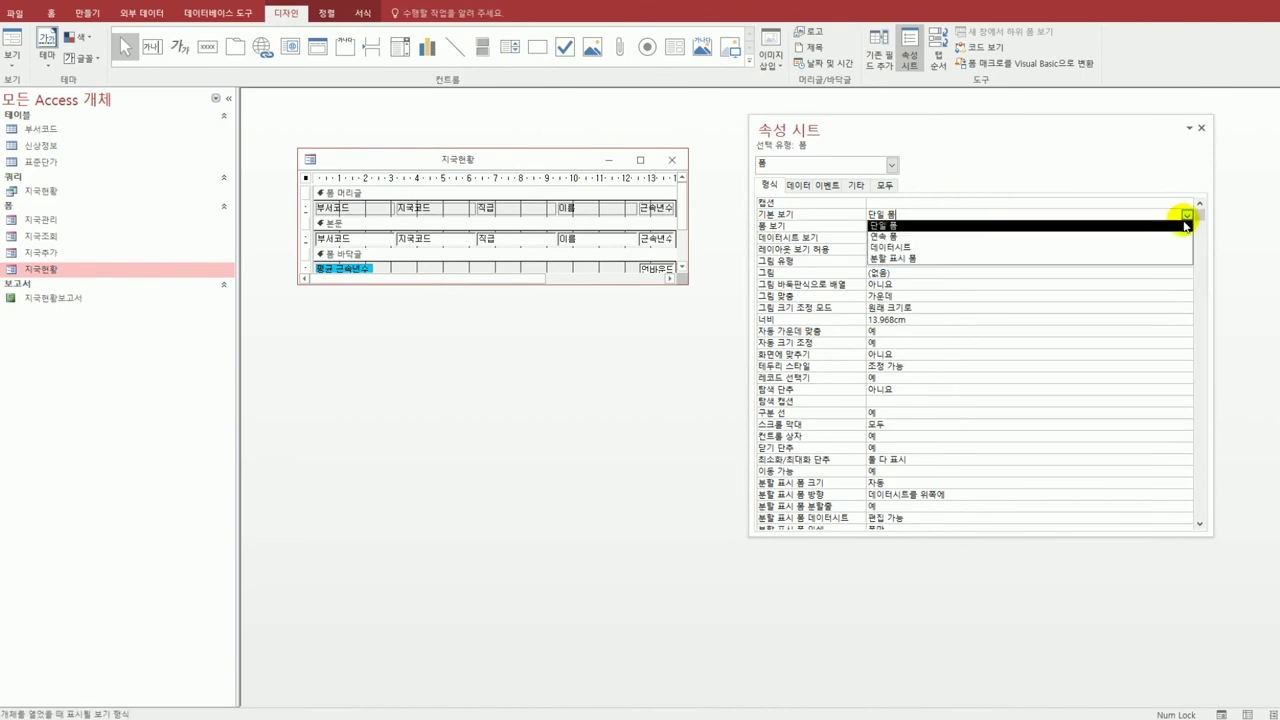
pyautogui.click(1172, 237)
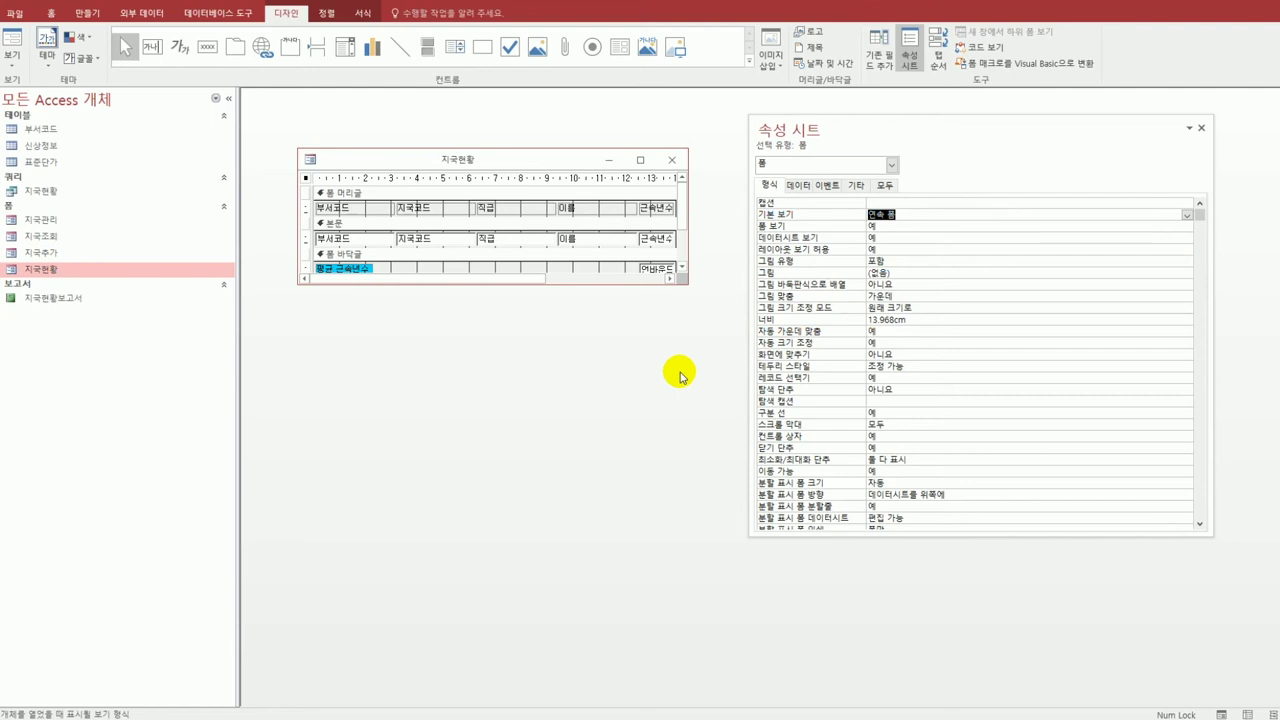
# Select the 부서코드 label in the form header and open its hyperlink address (하이퍼링크 주소) for editing.
pyautogui.click(378, 212)
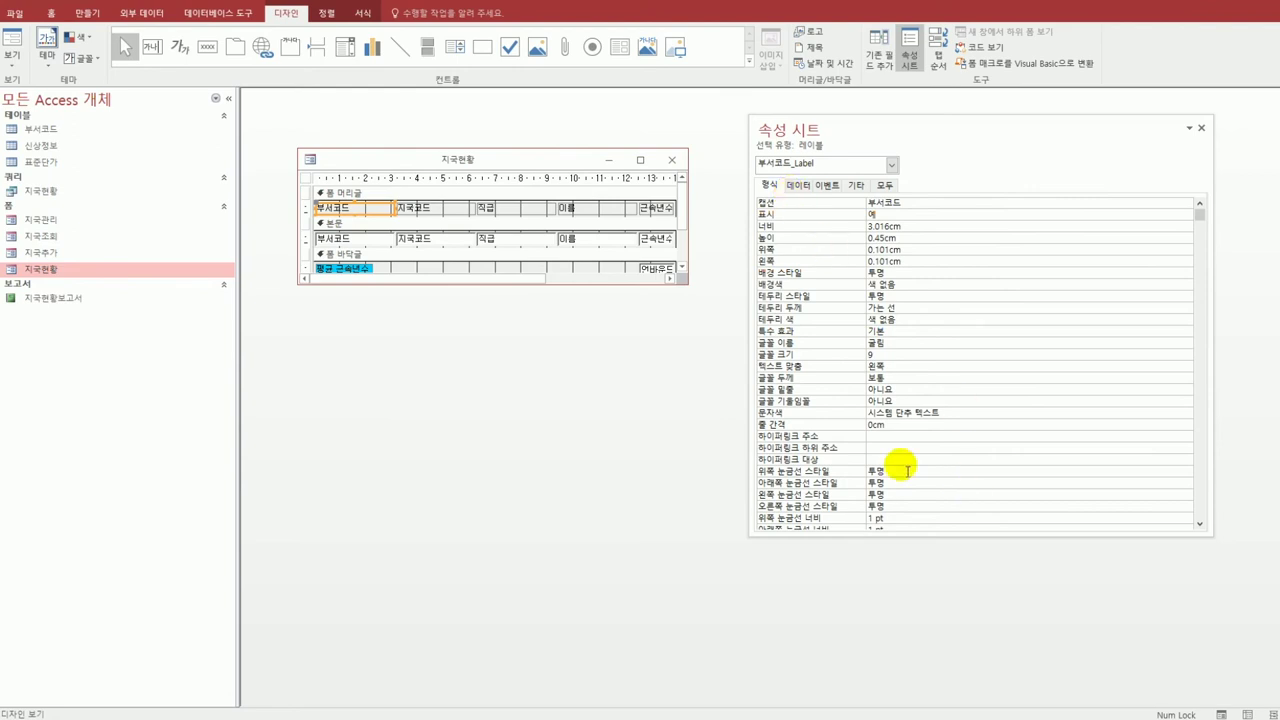
pyautogui.click(898, 437)
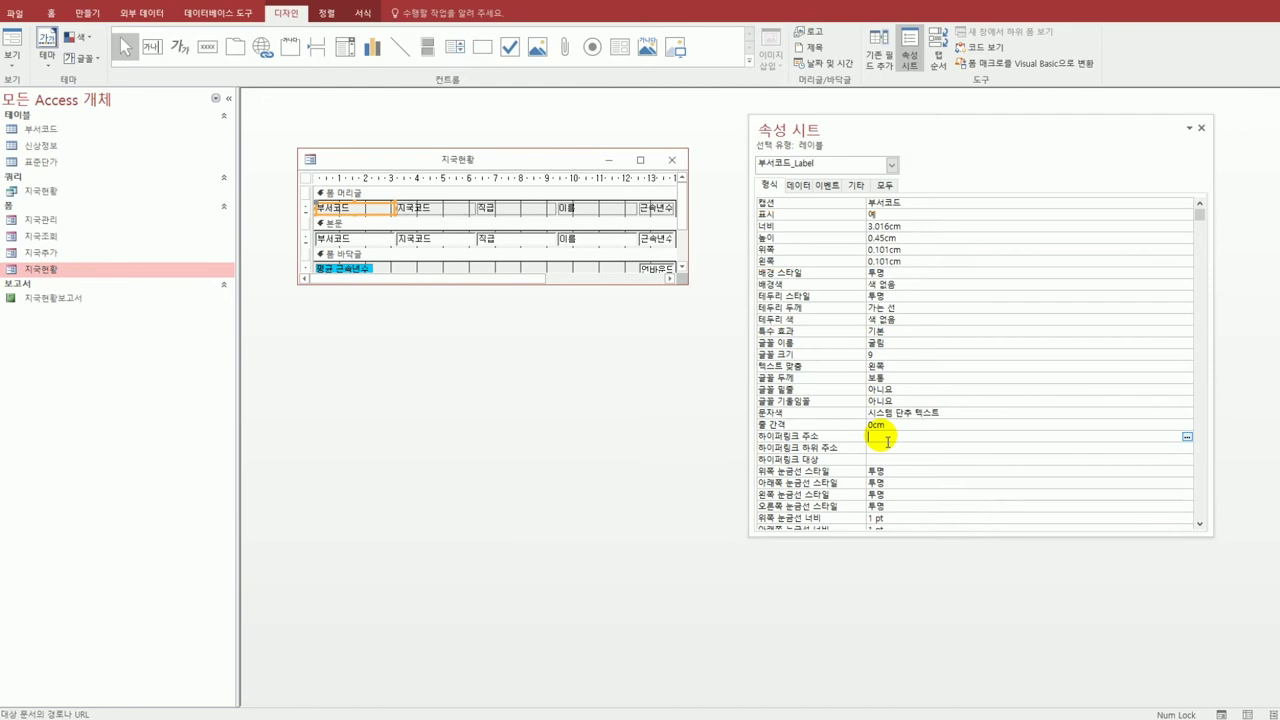
pyautogui.write('gk')
pyautogui.press('BackSpace')
pyautogui.write('하ㄴ빛')
pyautogui.press('BackSpace')
pyautogui.press('BackSpace')
pyautogui.press('BackSpace')
# Link the 부서코드 header label to the file 한방에합격.html in the 모의고사 folder.
pyautogui.click(1187, 436)
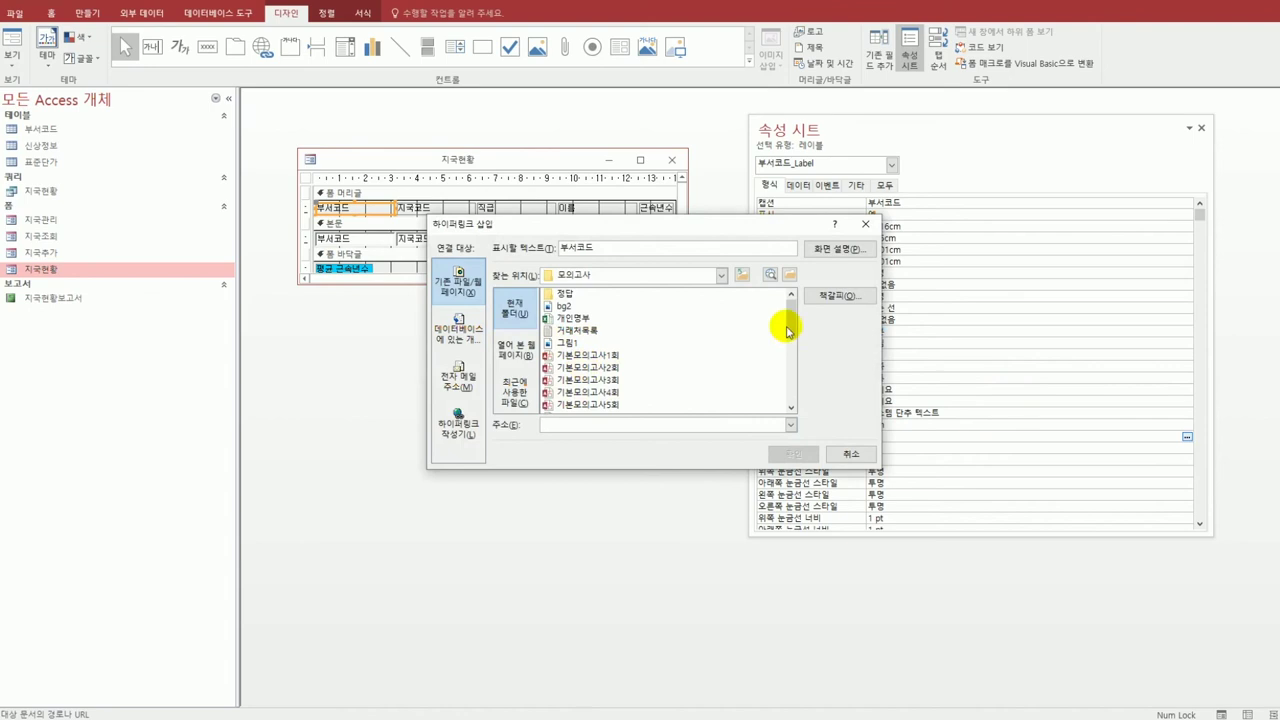
pyautogui.moveTo(787, 331); pyautogui.dragTo(766, 402)
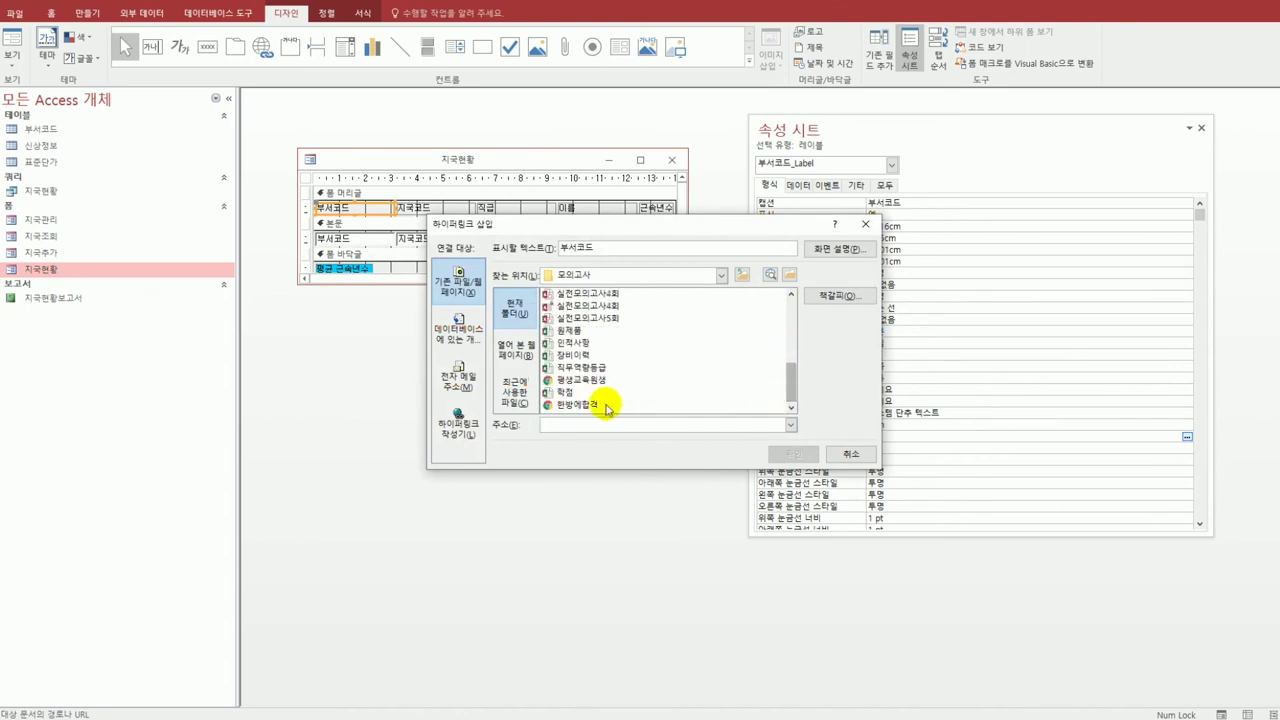
pyautogui.doubleClick(590, 404)
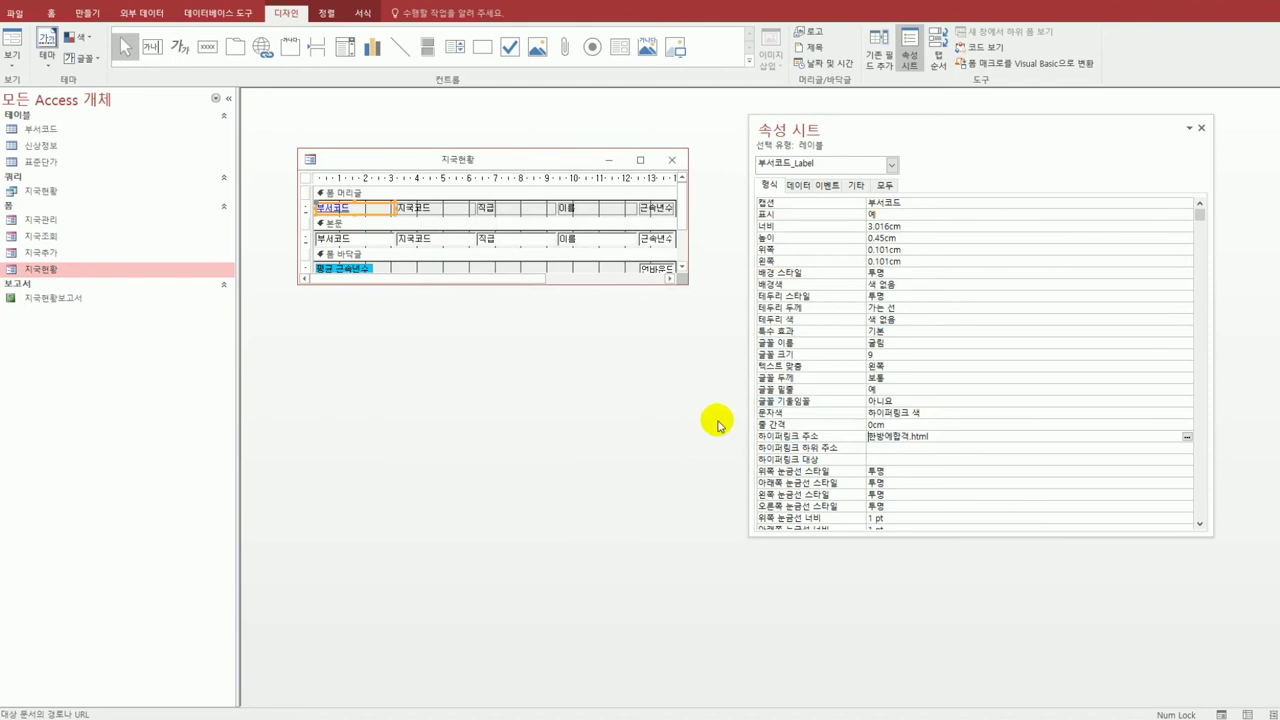
pyautogui.click(968, 440)
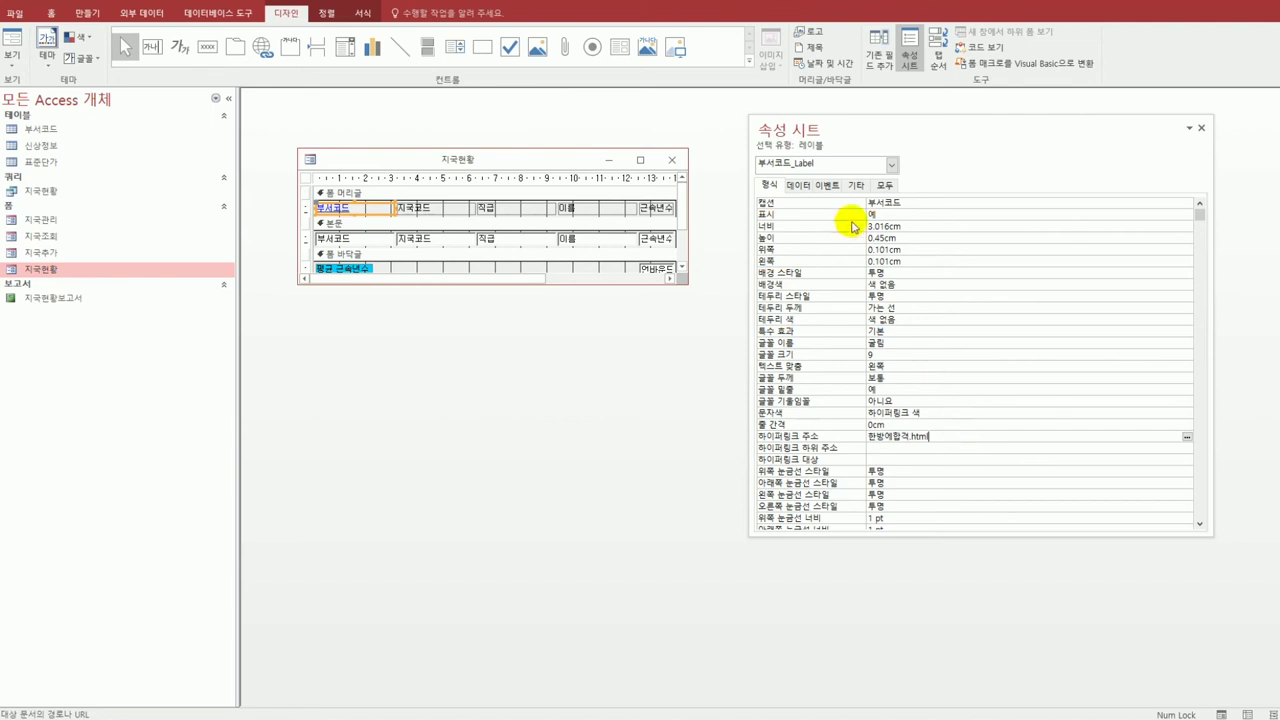
# Set the control tip text (컨트롤 팁 텍스트) of the 부서코드 header label to 클릭하세요!
pyautogui.click(856, 186)
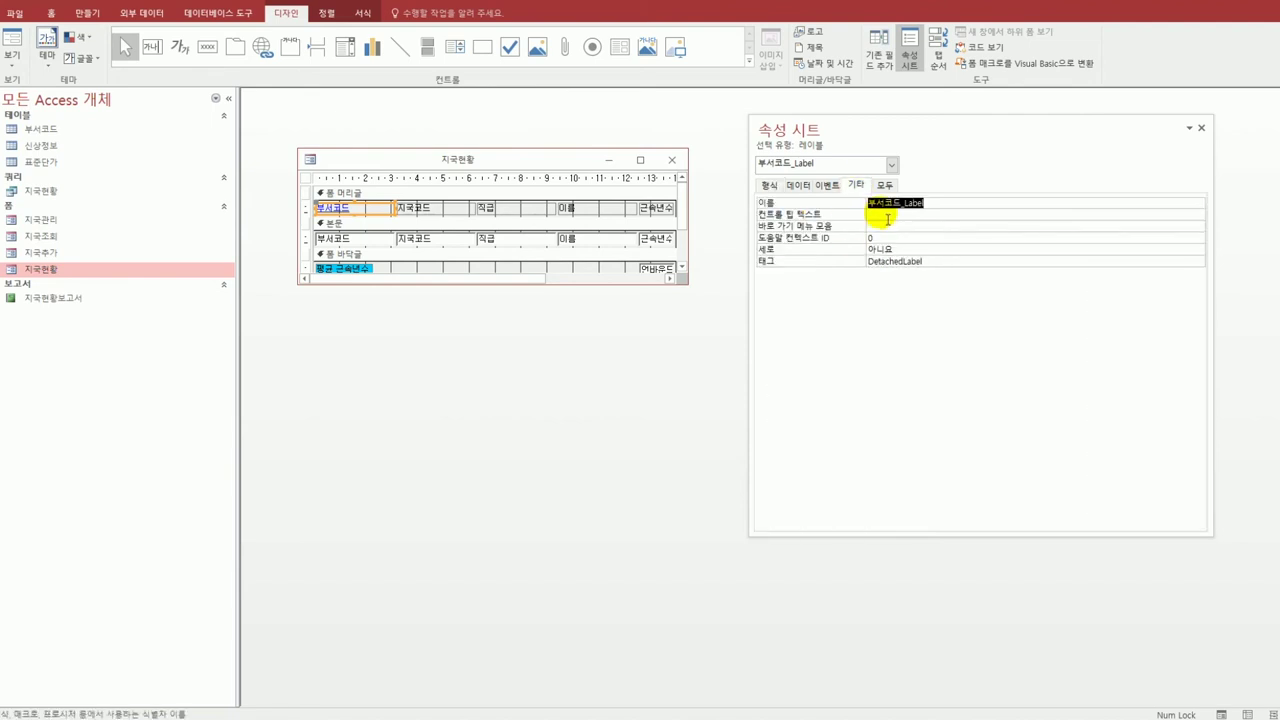
pyautogui.click(887, 218)
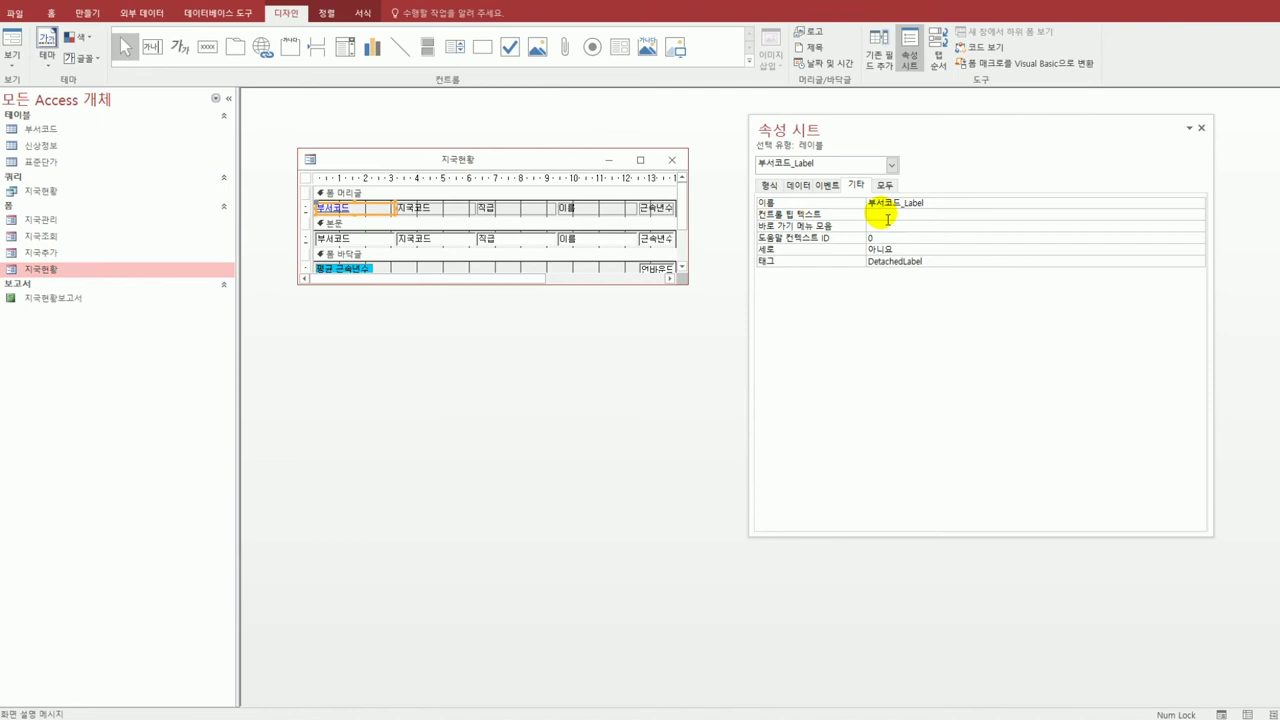
pyautogui.write('쿼')
pyautogui.write('릭하세요')
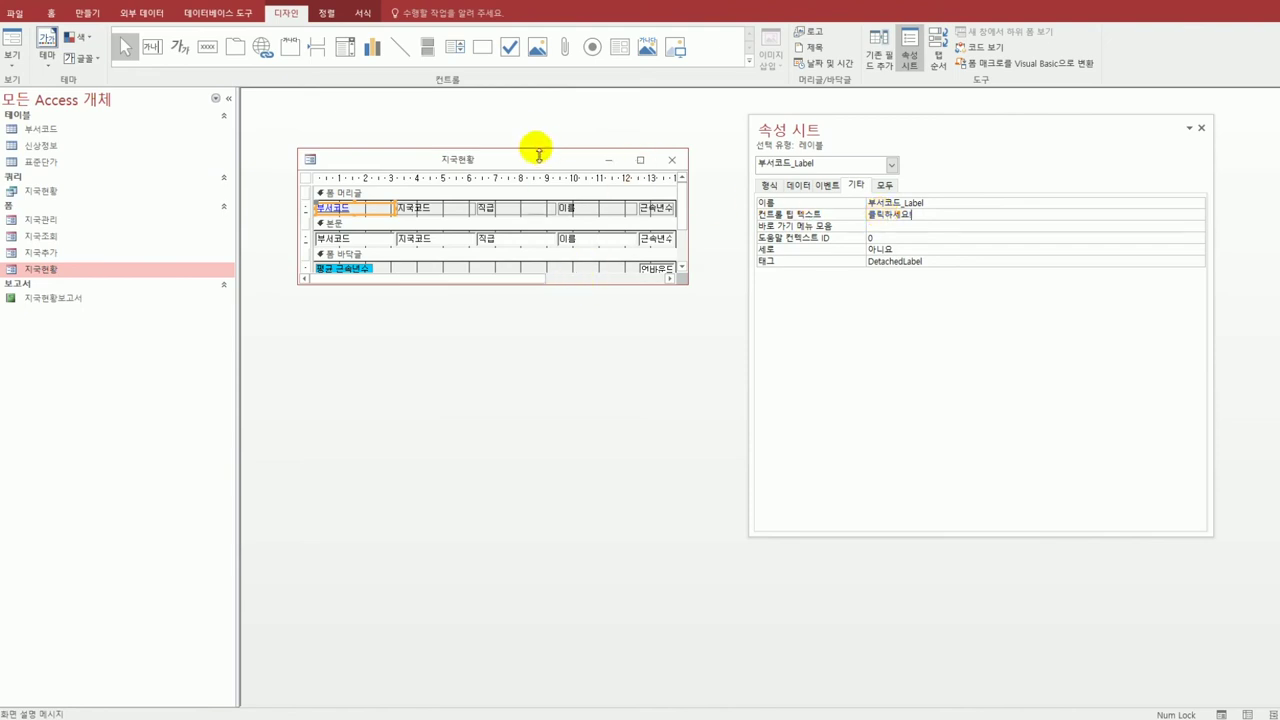
# Enlarge the form window to show the footer and set the control source of txt_평균근속년수 to =Avg([근속년수]).
pyautogui.moveTo(533, 149); pyautogui.dragTo(531, 110)
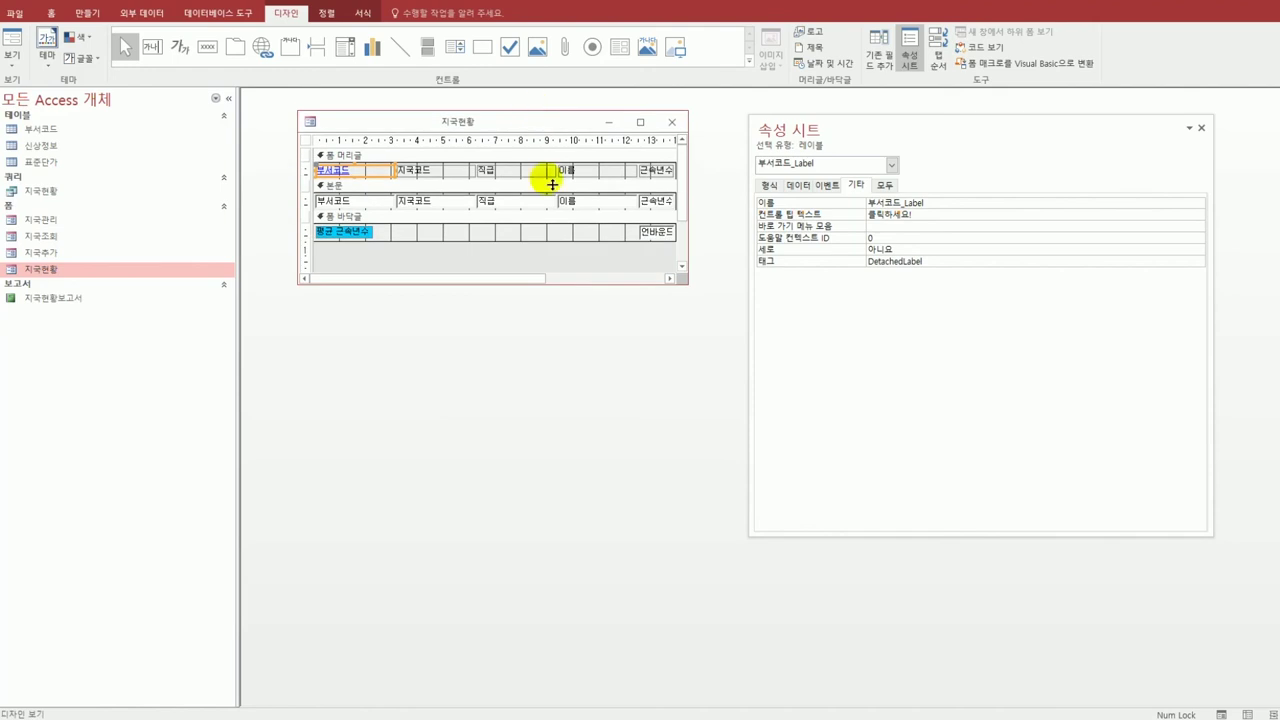
pyautogui.click(656, 240)
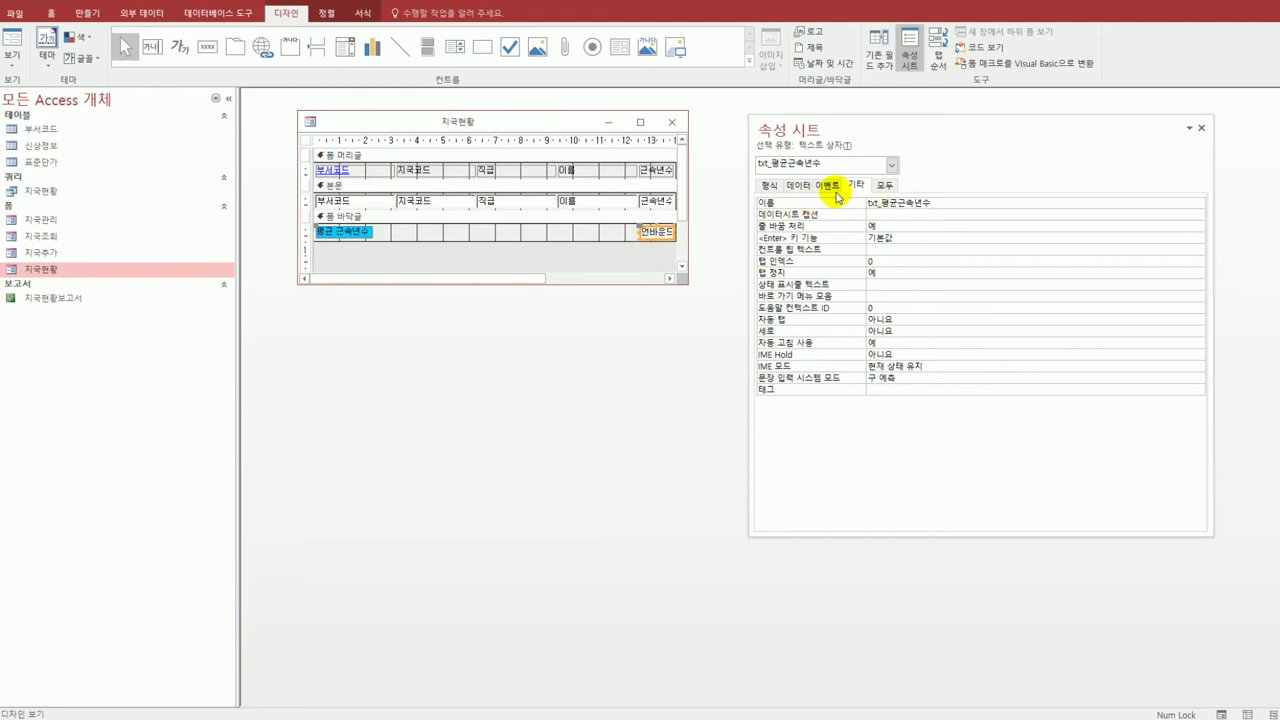
pyautogui.click(800, 186)
pyautogui.click(891, 204)
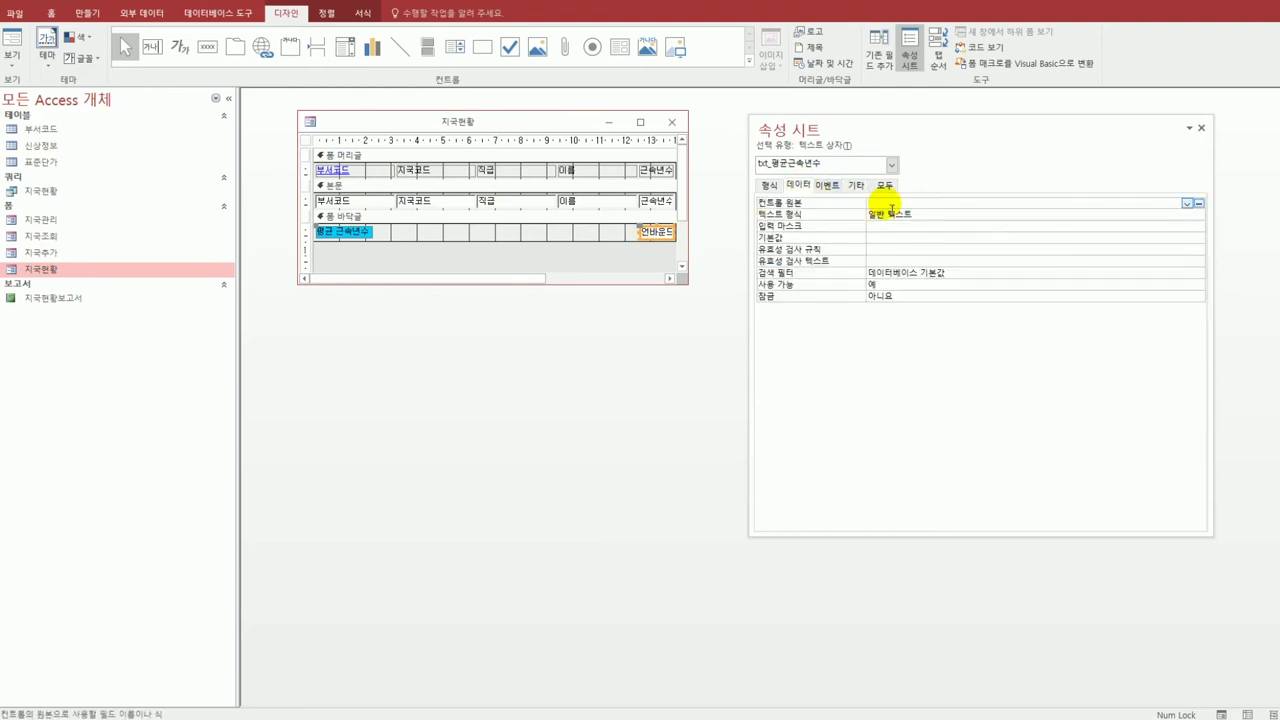
pyautogui.write('=avg(')
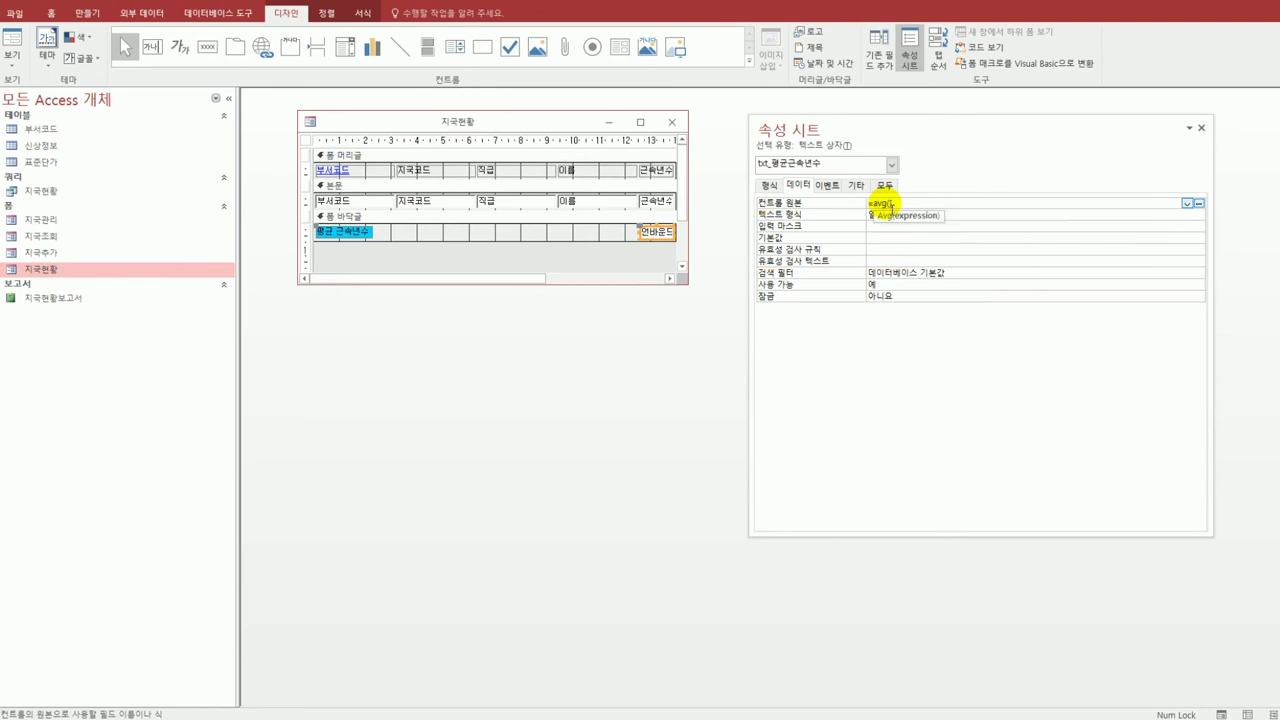
pyautogui.write('[근속년수])')
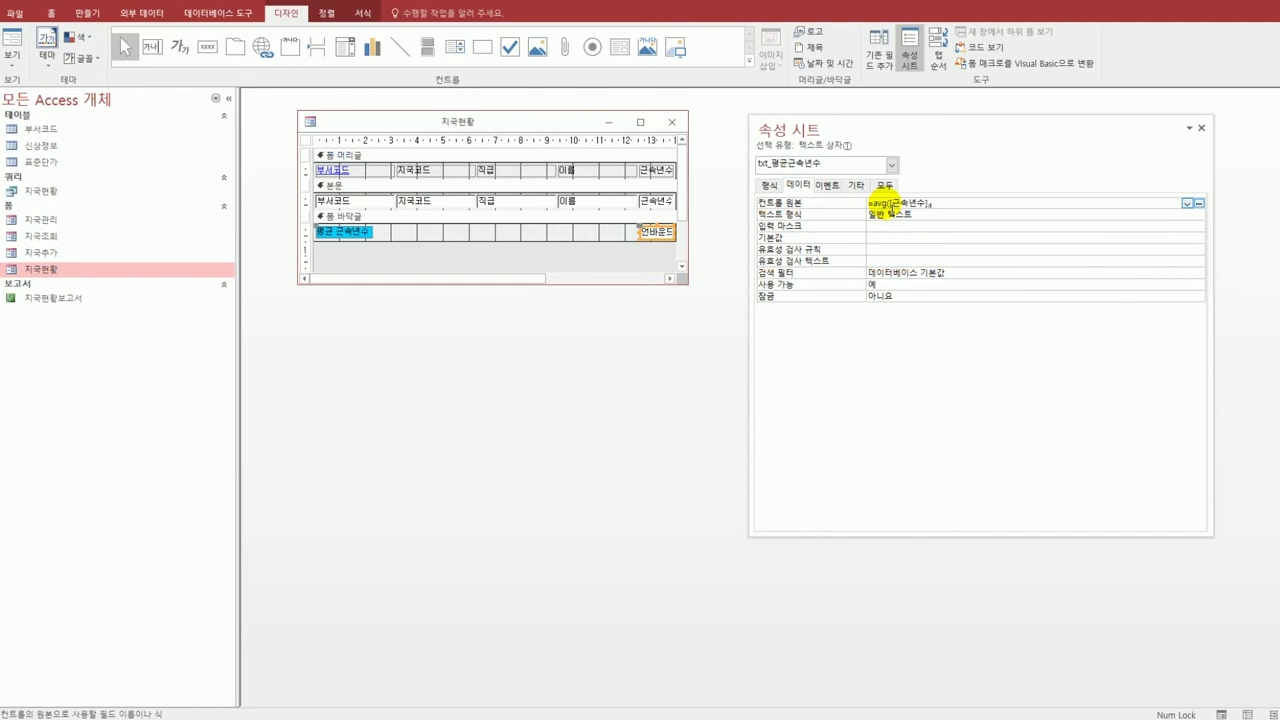
pyautogui.press('Return')
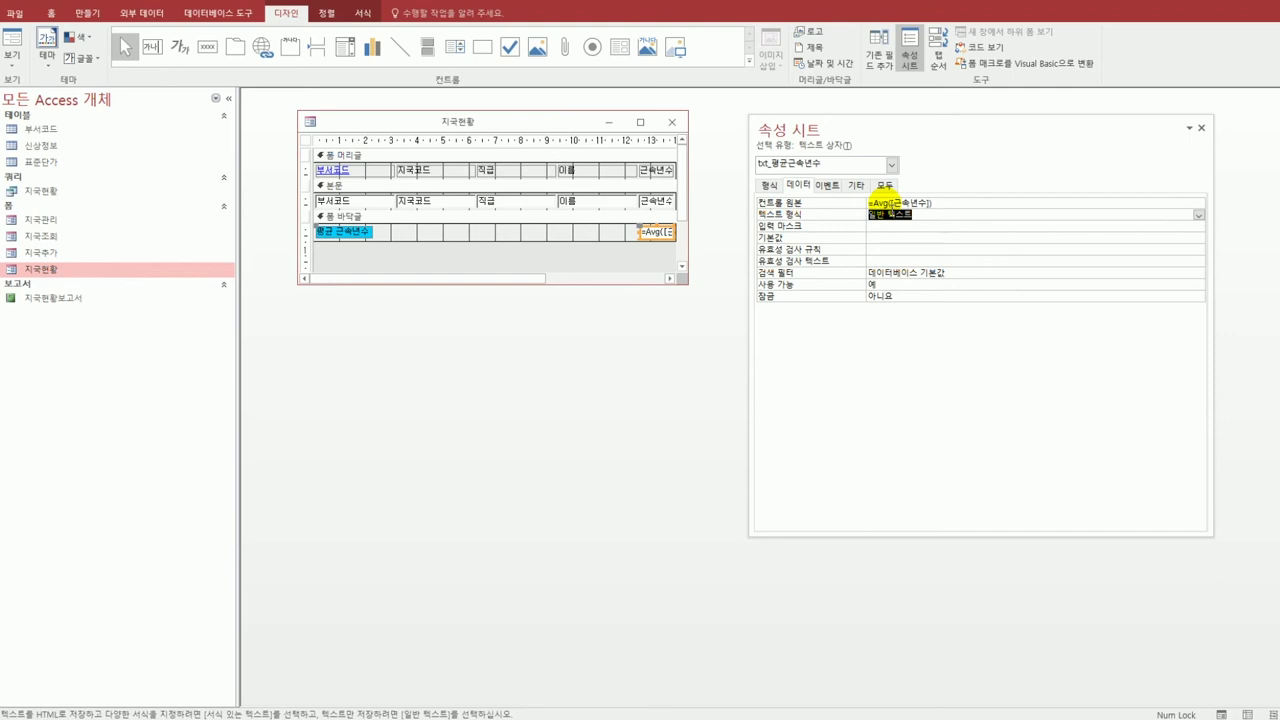
# Set the number of decimal places (소수 자릿수) of txt_평균근속년수 to 0.
pyautogui.click(768, 185)
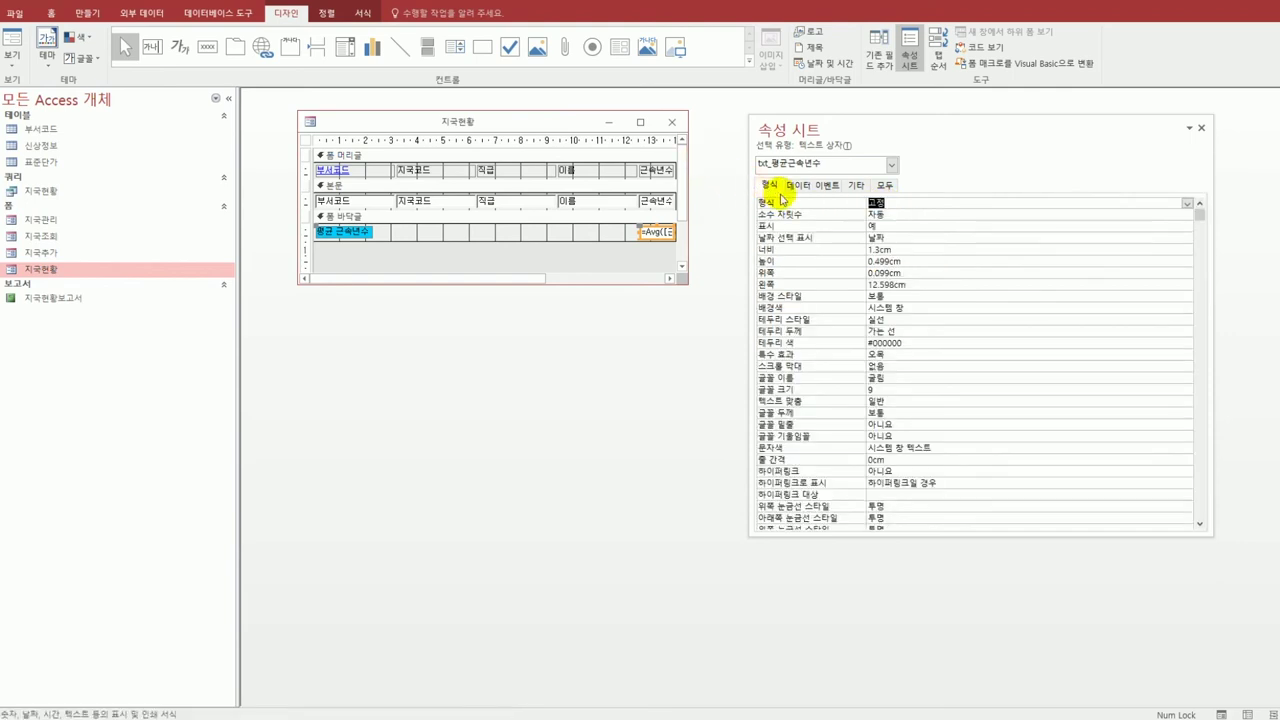
pyautogui.click(857, 216)
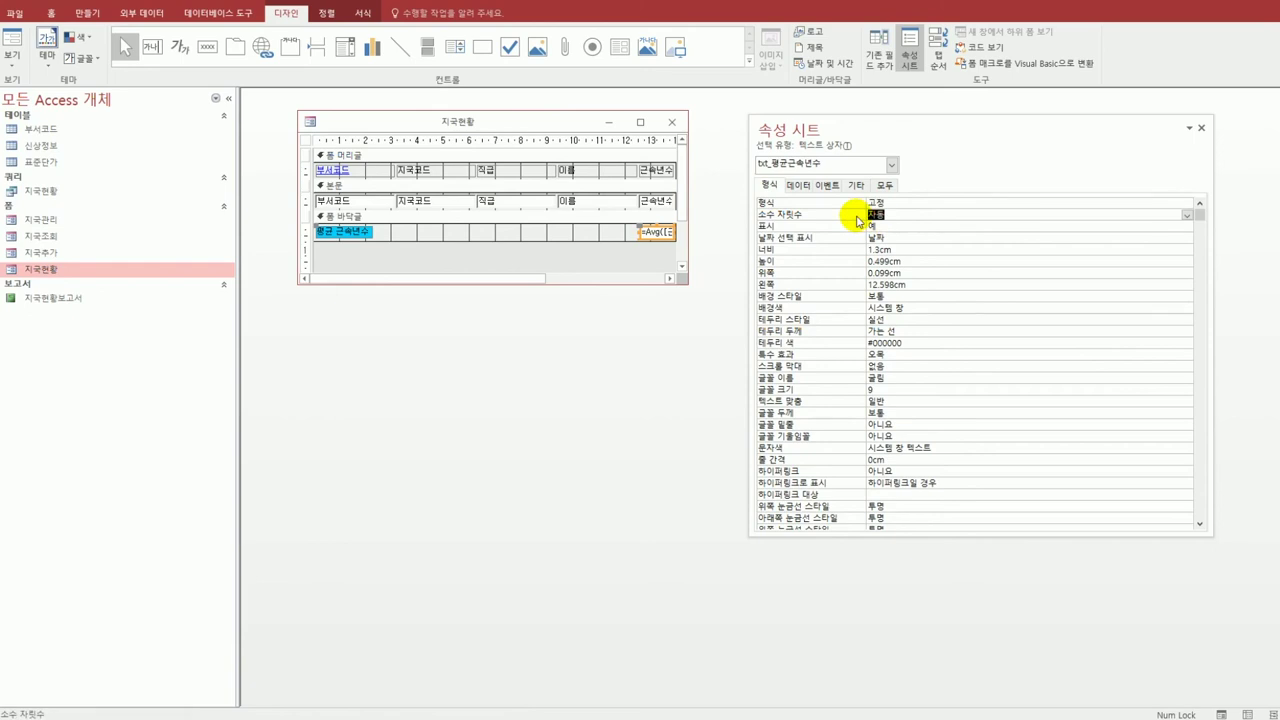
pyautogui.write('0')
# Set the tab order of the 본문 section to 부서코드, 지국코드, 직급, 이름, 근속년수.
pyautogui.click(547, 187)
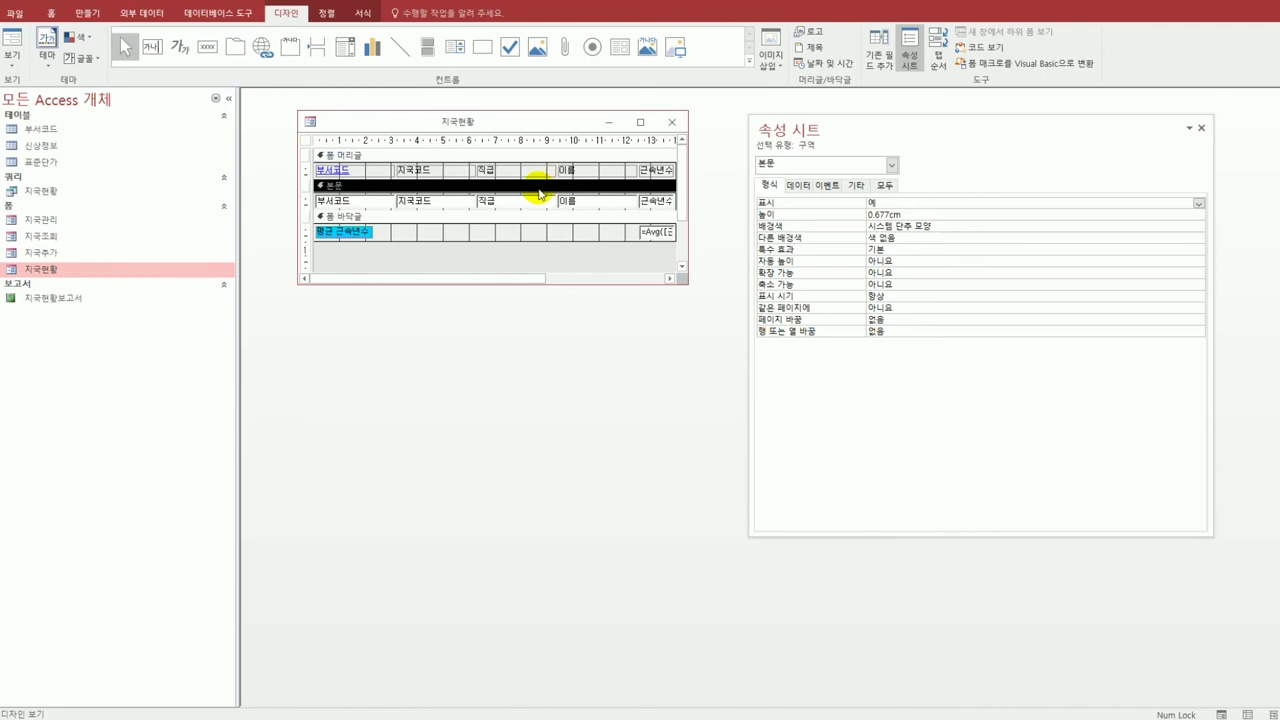
pyautogui.click(462, 187)
pyautogui.rightClick(462, 188)
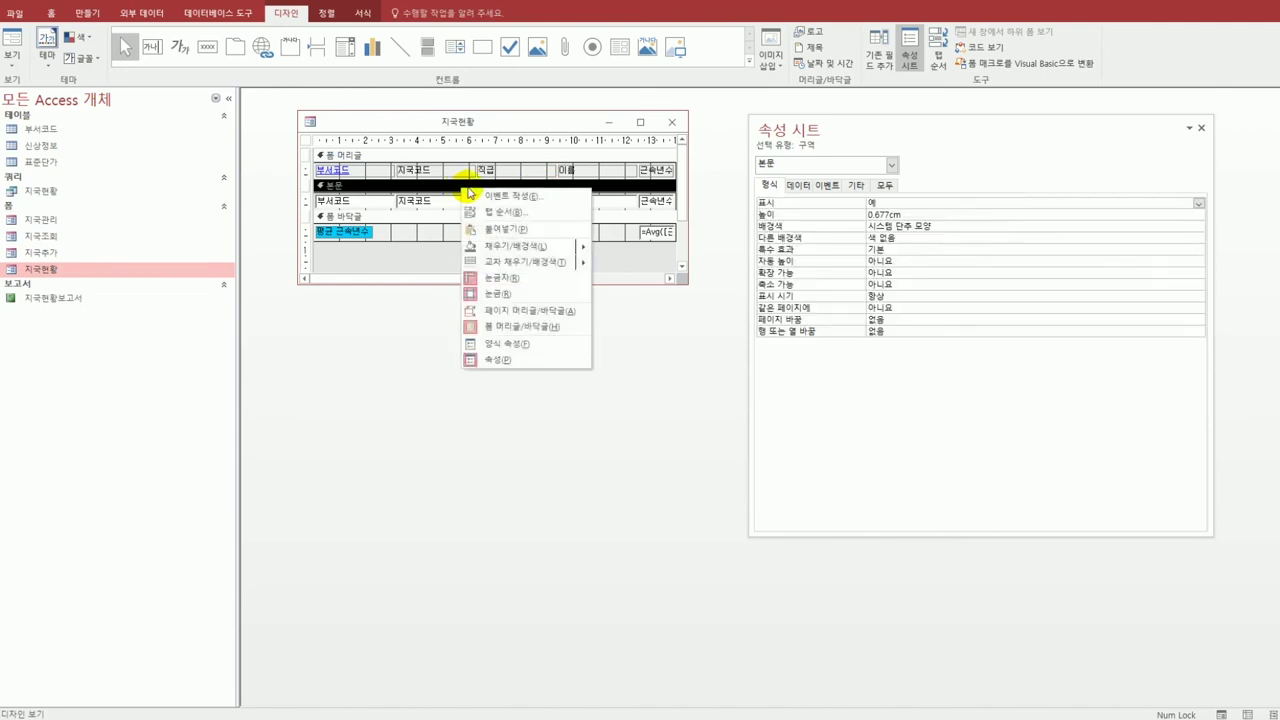
pyautogui.click(486, 208)
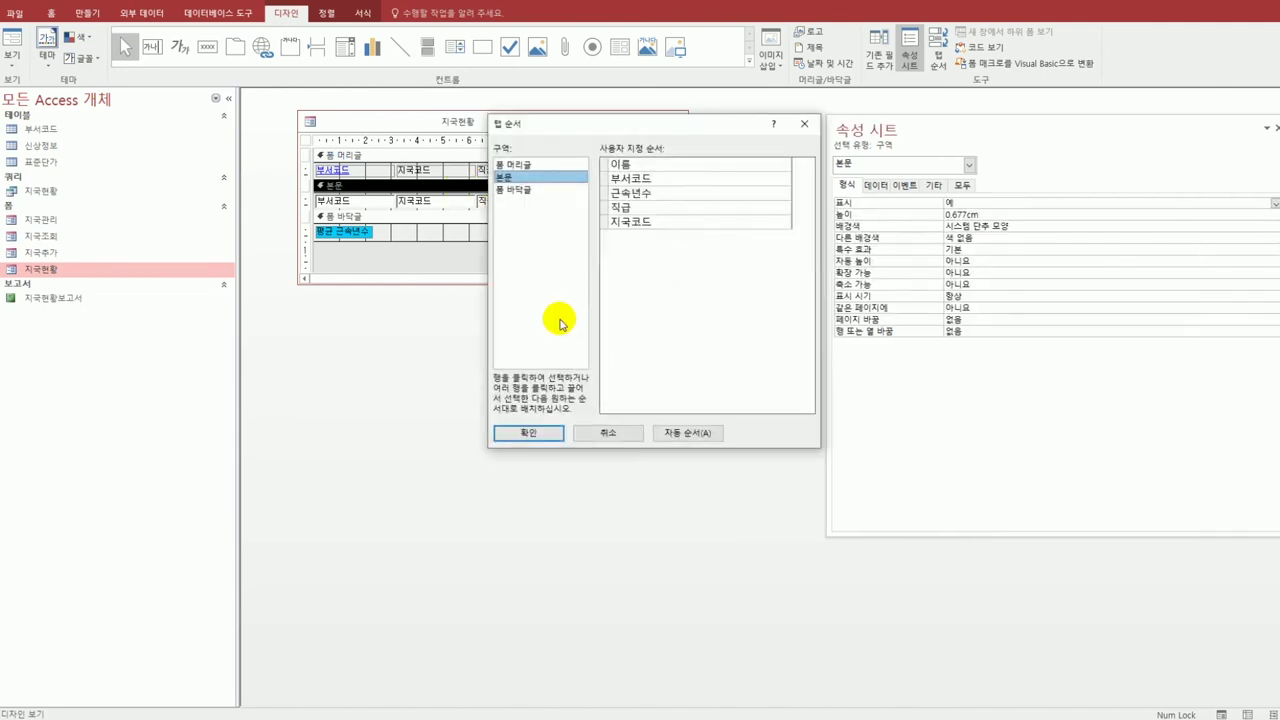
pyautogui.click(603, 178)
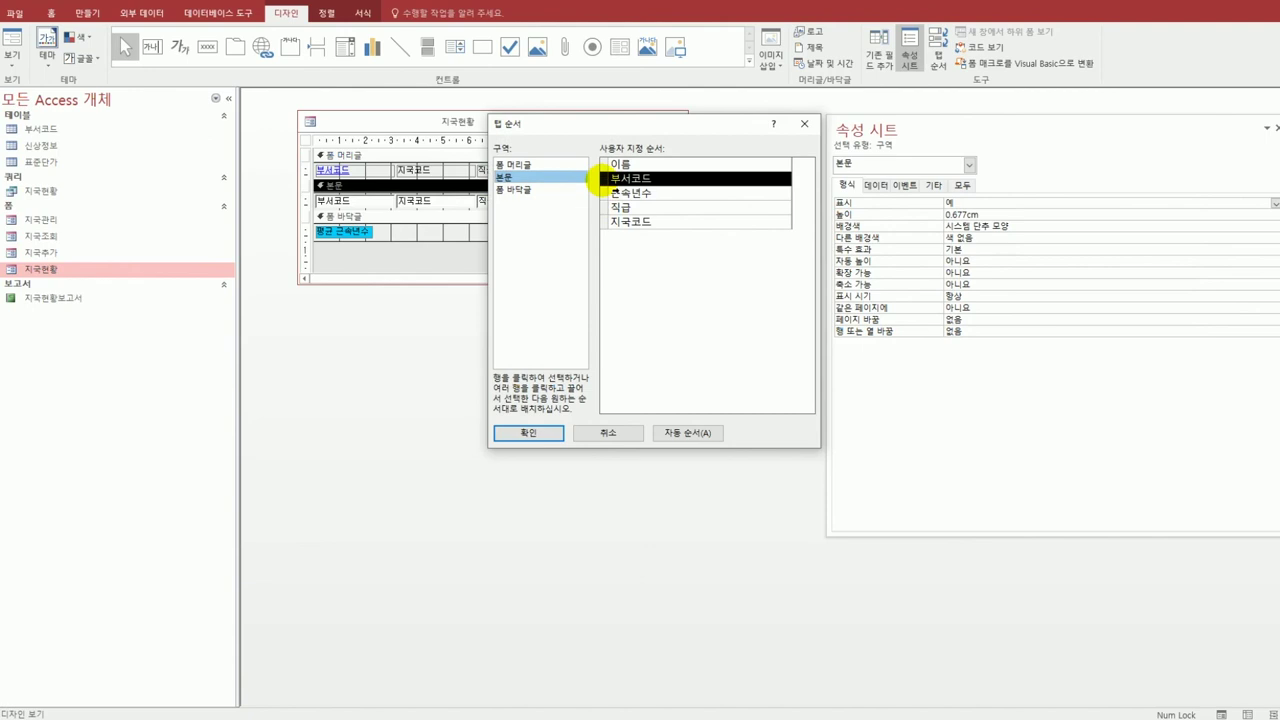
pyautogui.moveTo(603, 182); pyautogui.dragTo(602, 162)
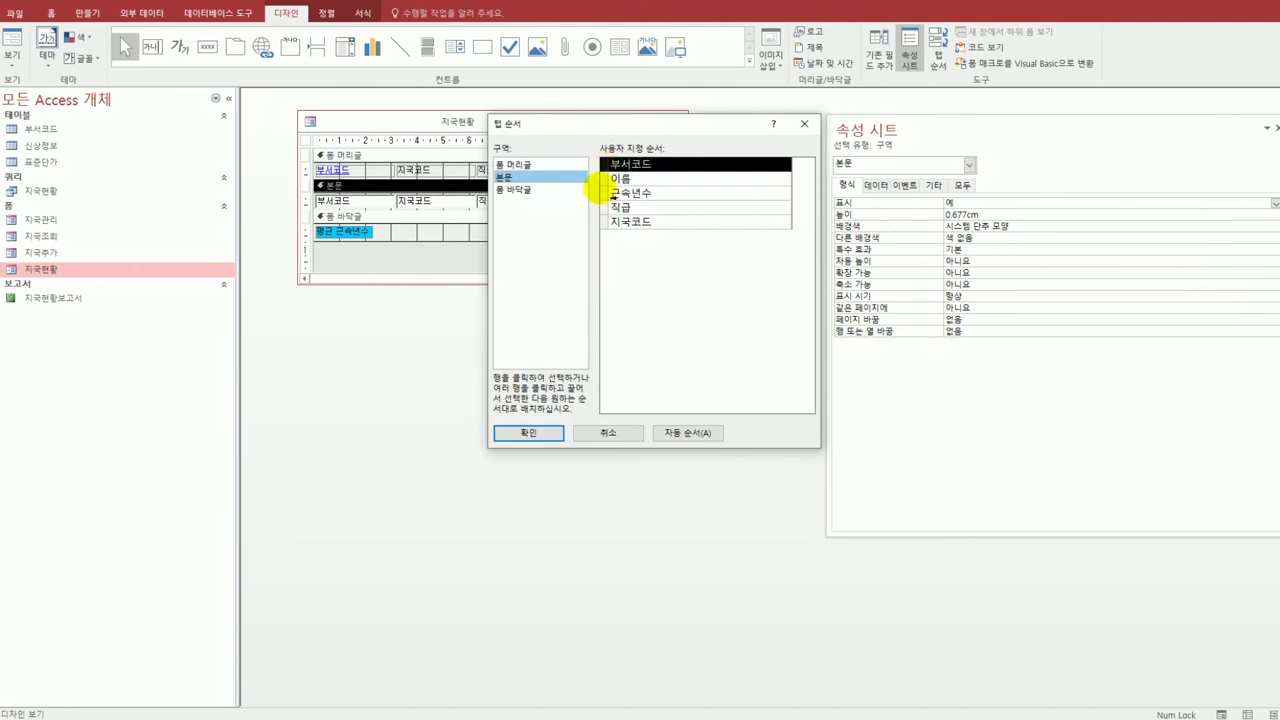
pyautogui.click(603, 221)
pyautogui.moveTo(603, 221); pyautogui.dragTo(604, 178)
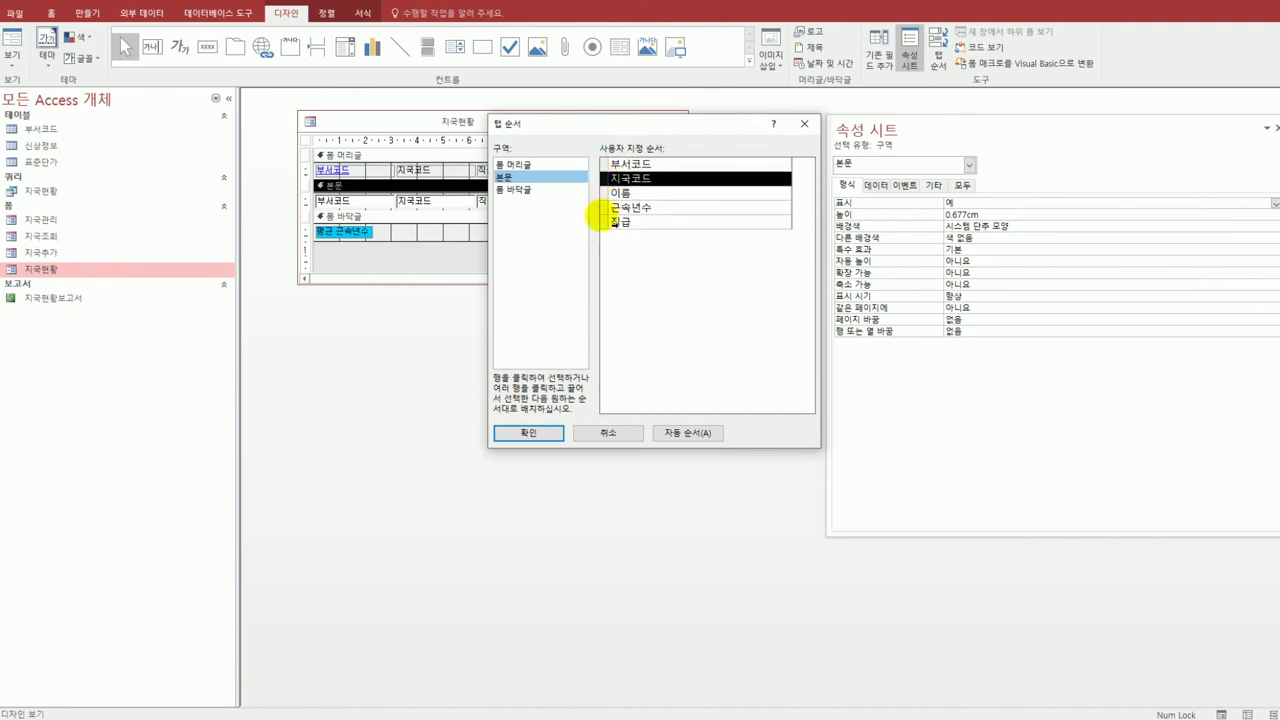
pyautogui.click(604, 222)
pyautogui.moveTo(604, 222); pyautogui.dragTo(604, 200)
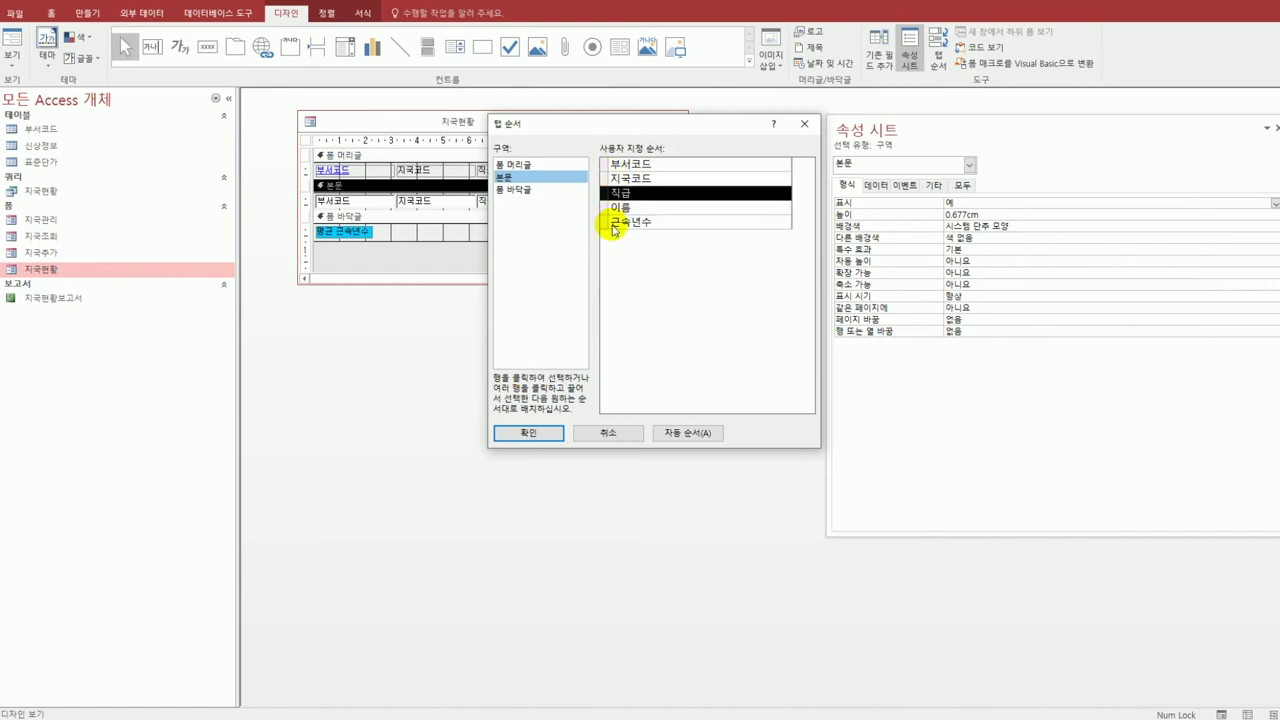
pyautogui.click(522, 436)
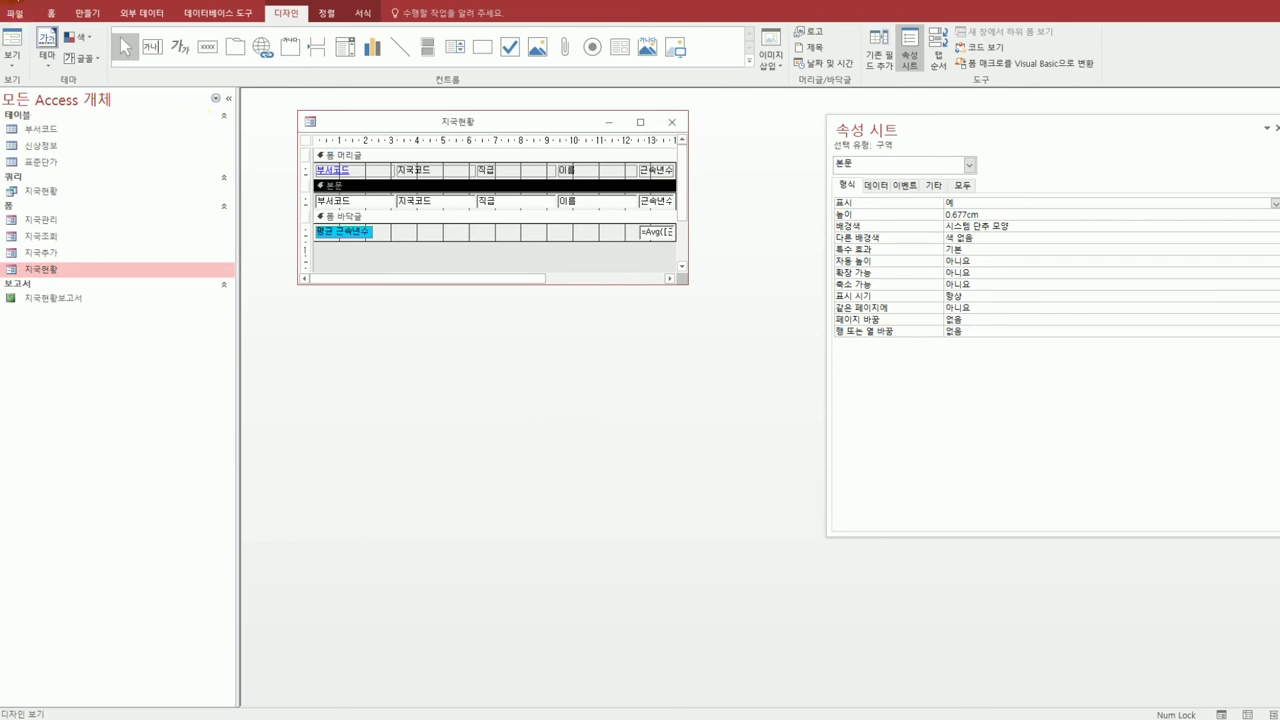
# Run the 지국현황 form in form view, check its records, footer average and 부서코드 label tip, and close it.
pyautogui.click(20, 41)
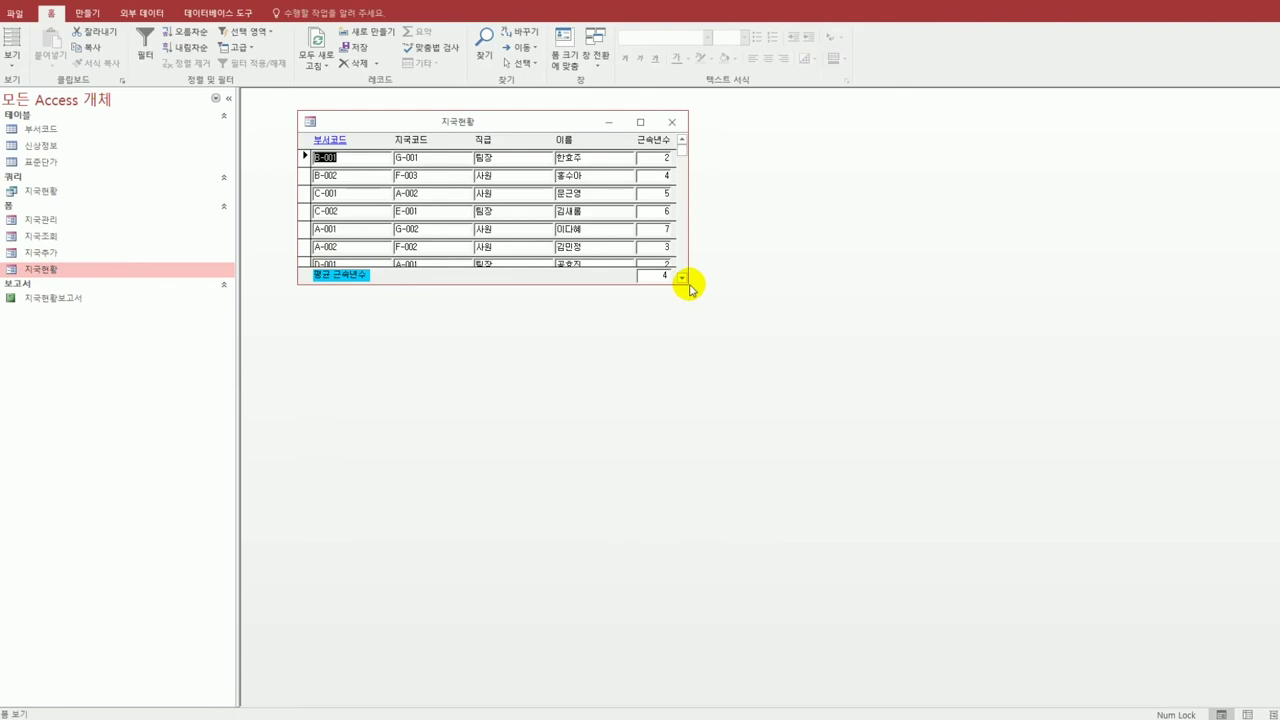
pyautogui.moveTo(688, 285); pyautogui.dragTo(760, 422)
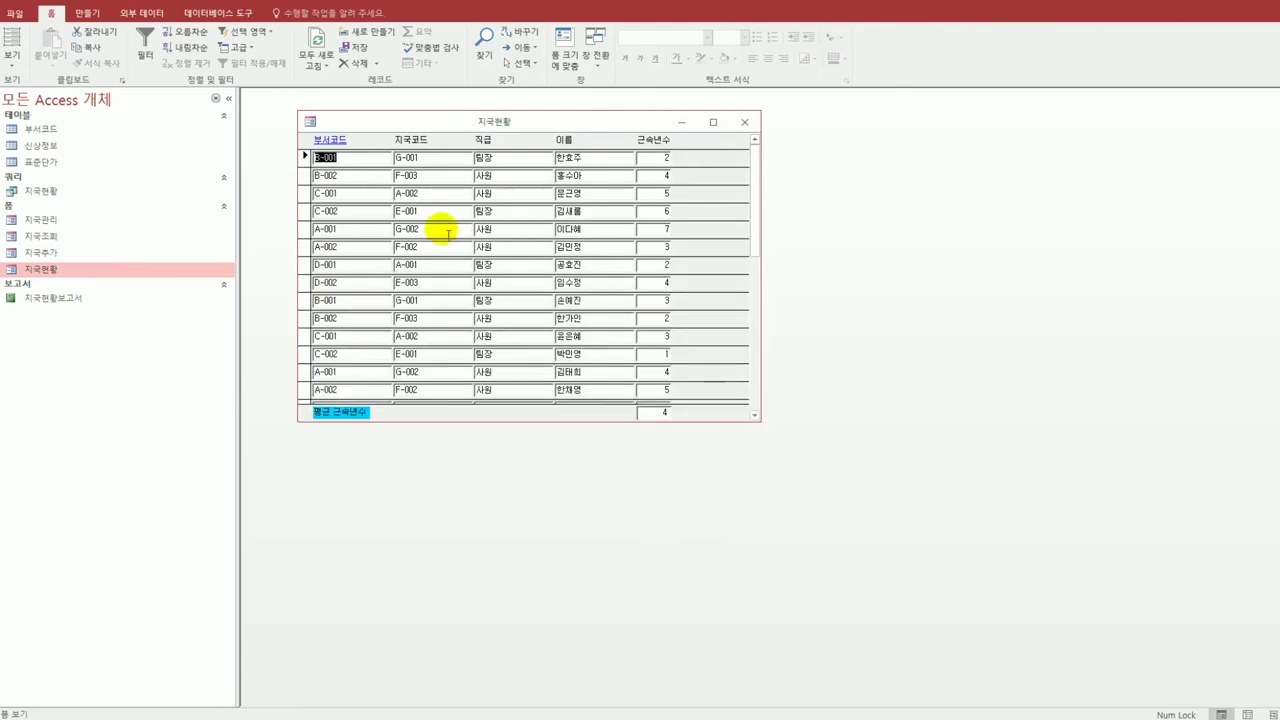
pyautogui.moveTo(337, 146)
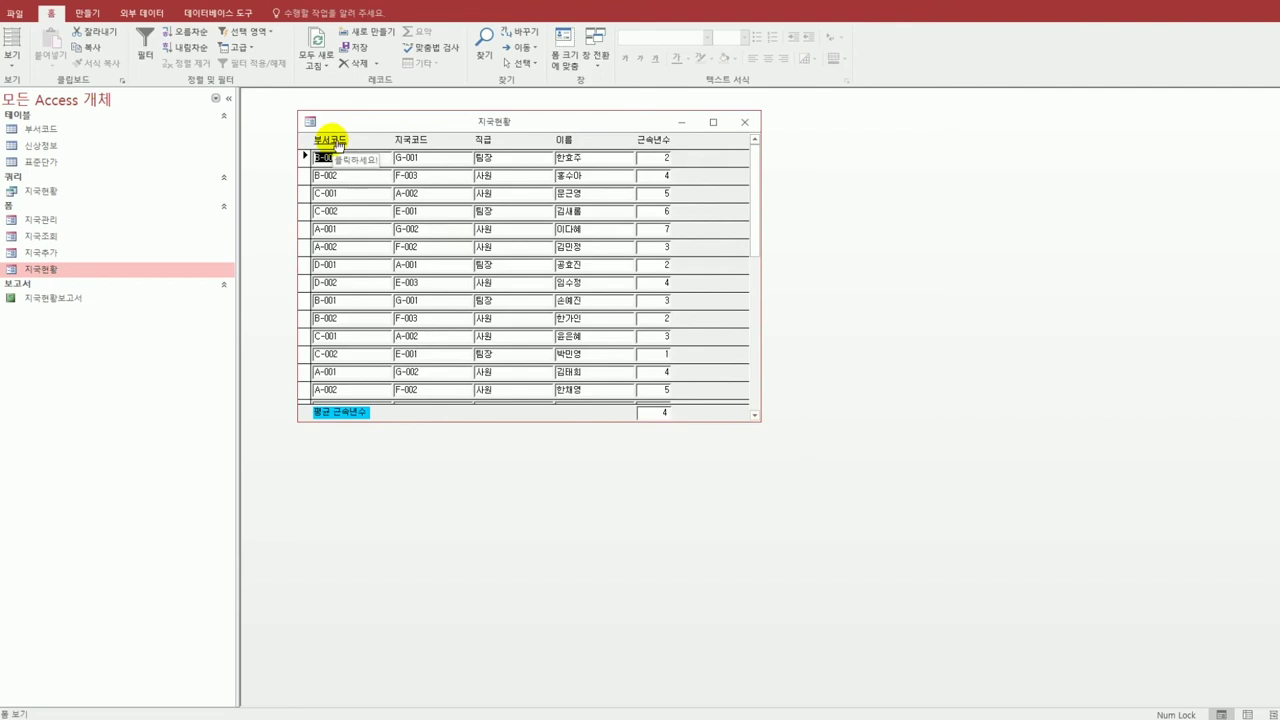
pyautogui.click(747, 128)
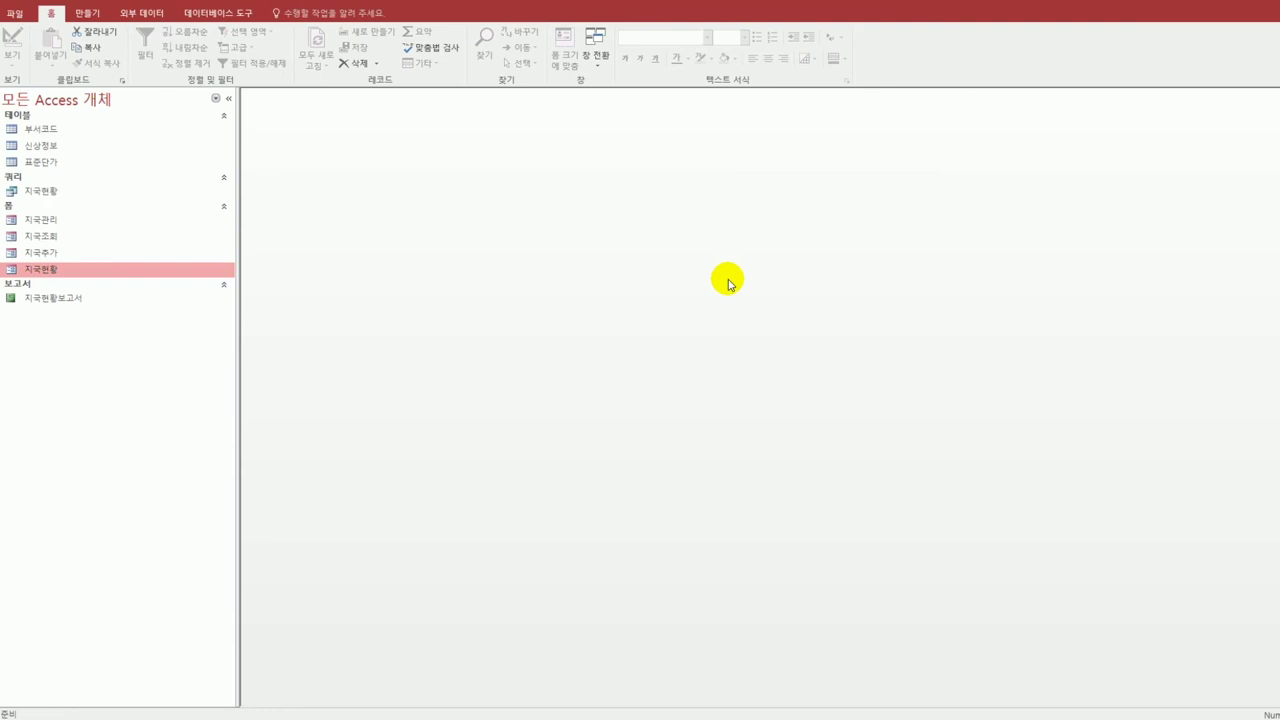
# Open the 지국관리 form in design view and move and enlarge its window to show all sections.
pyautogui.click(91, 229)
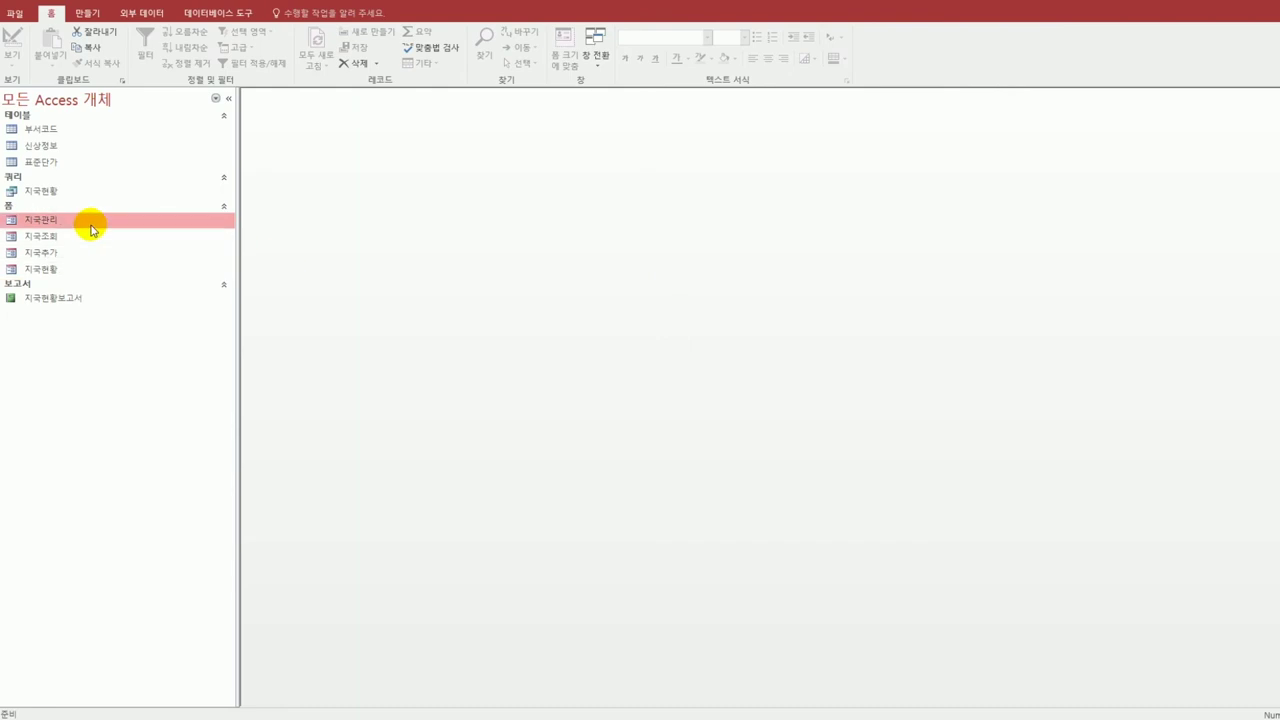
pyautogui.rightClick(87, 220)
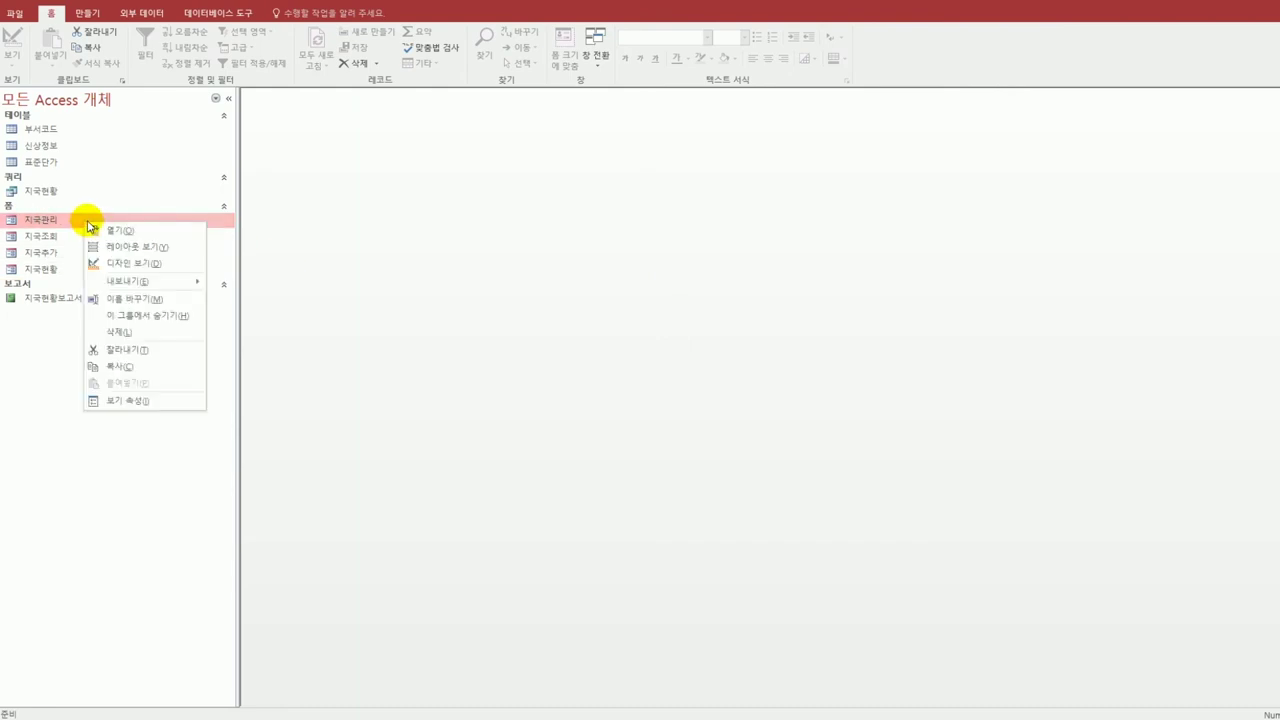
pyautogui.click(122, 262)
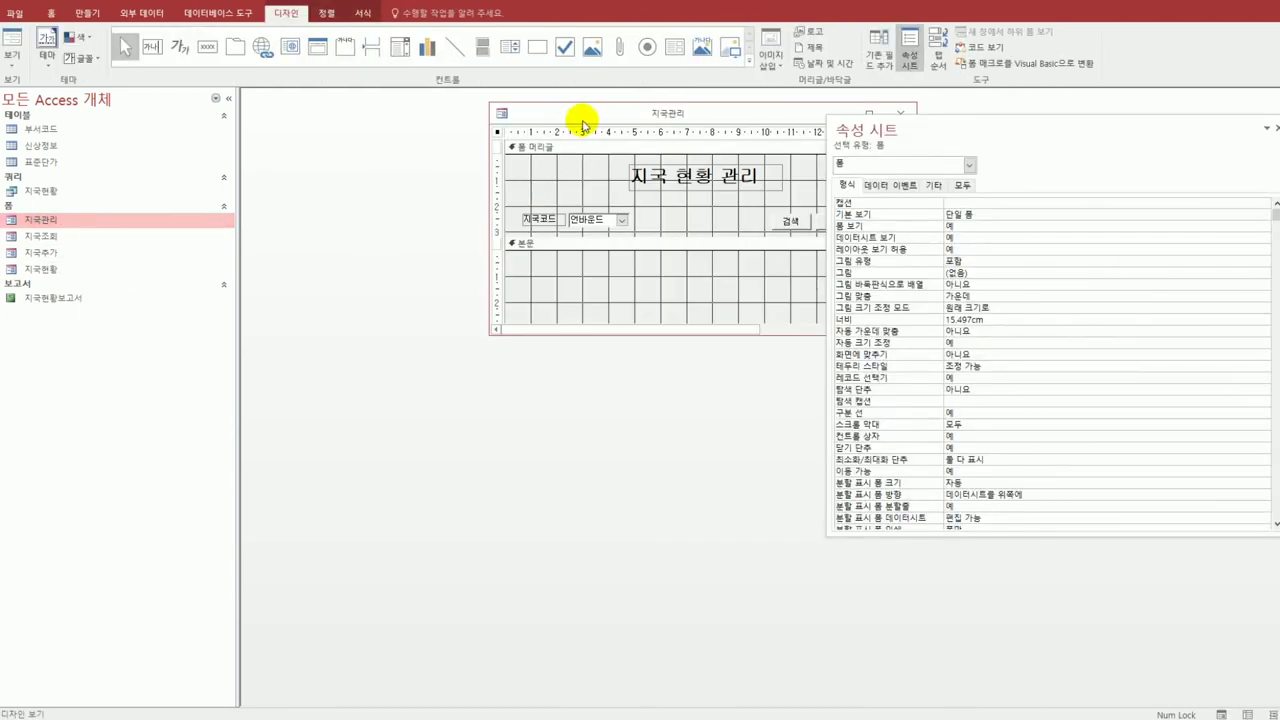
pyautogui.moveTo(580, 116); pyautogui.dragTo(410, 144)
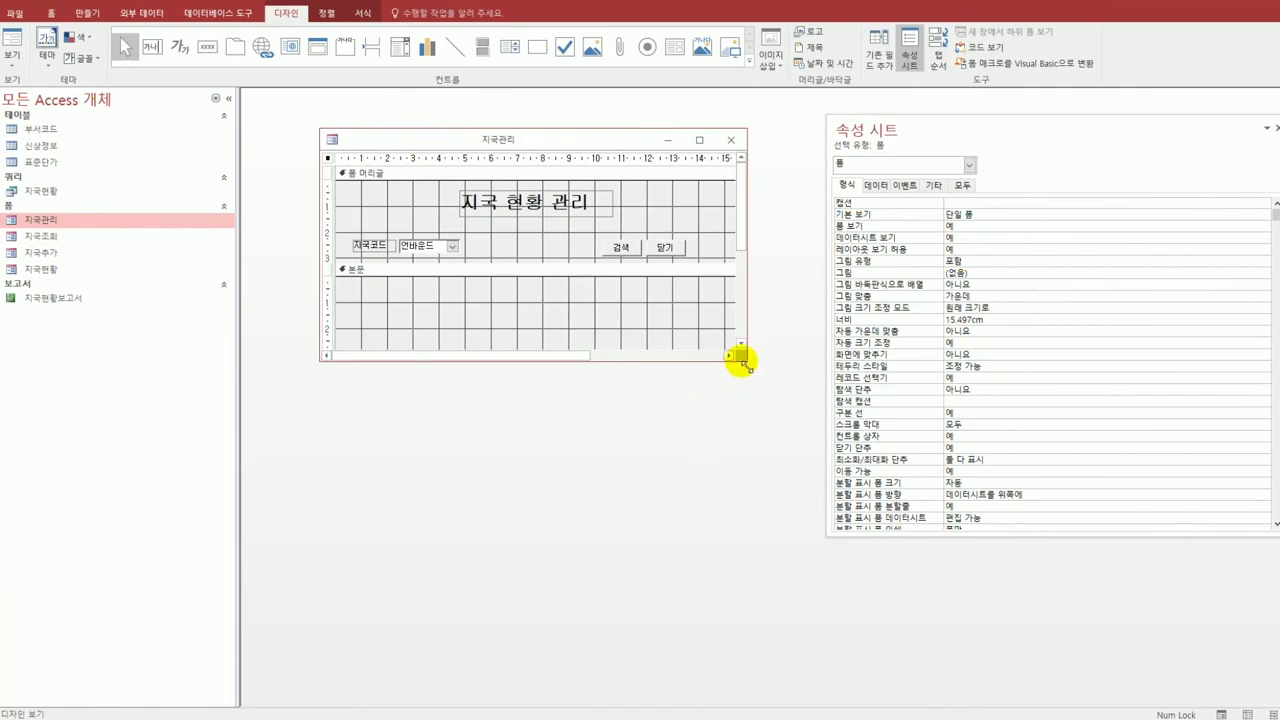
pyautogui.moveTo(742, 358); pyautogui.dragTo(792, 522)
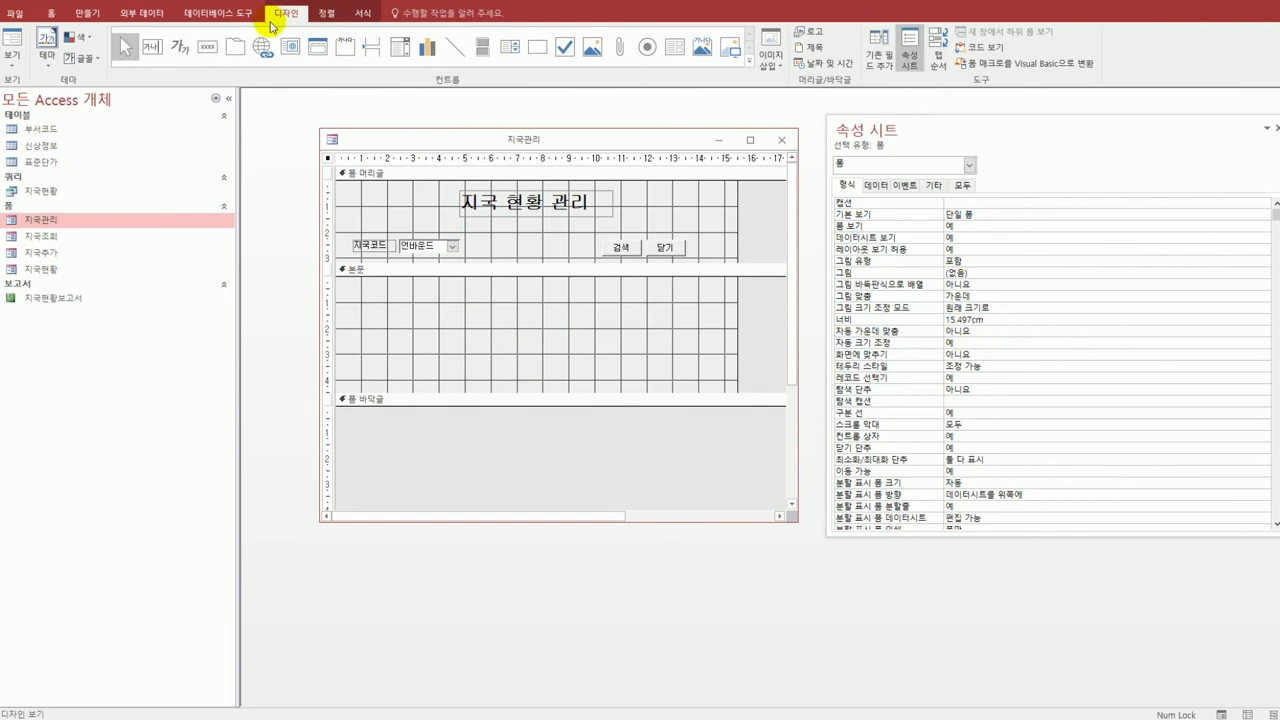
# Draw a subform about 14.4 by 4 cm in the 본문 section from the existing form 지국현황, linked by 지국코드.
pyautogui.click(677, 50)
pyautogui.moveTo(350, 288); pyautogui.dragTo(722, 392)
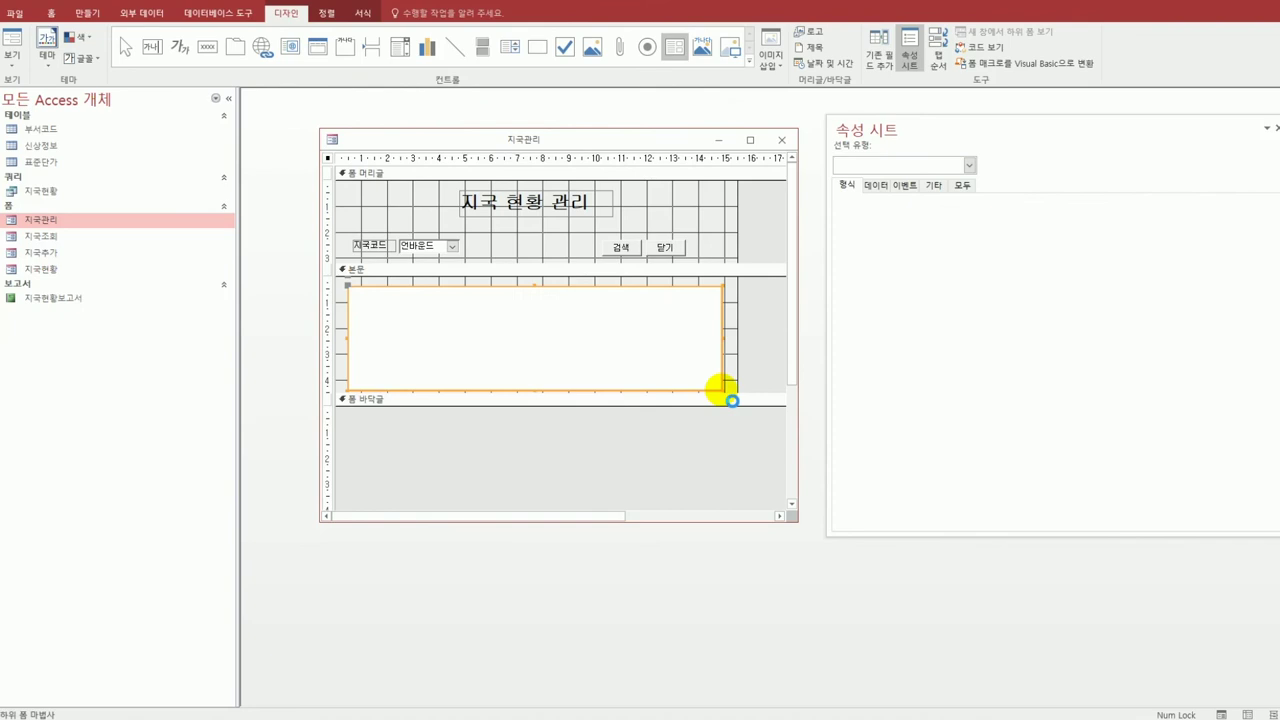
pyautogui.click(663, 249)
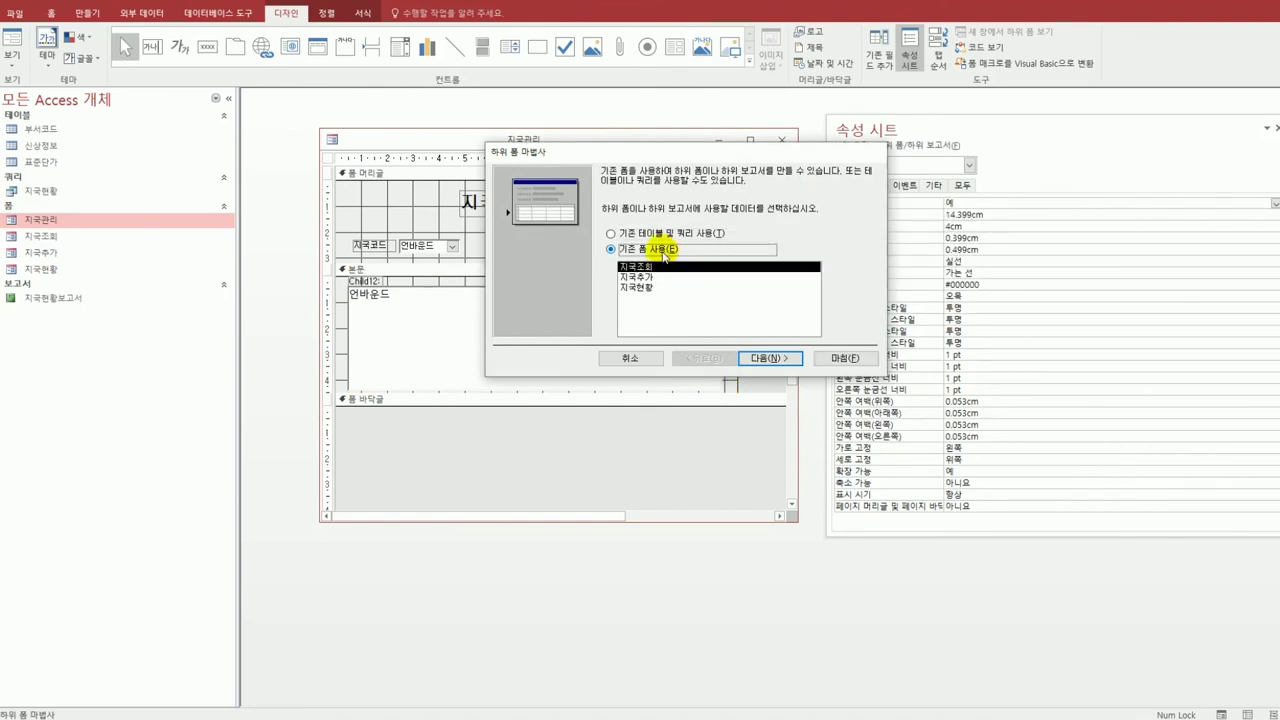
pyautogui.click(645, 289)
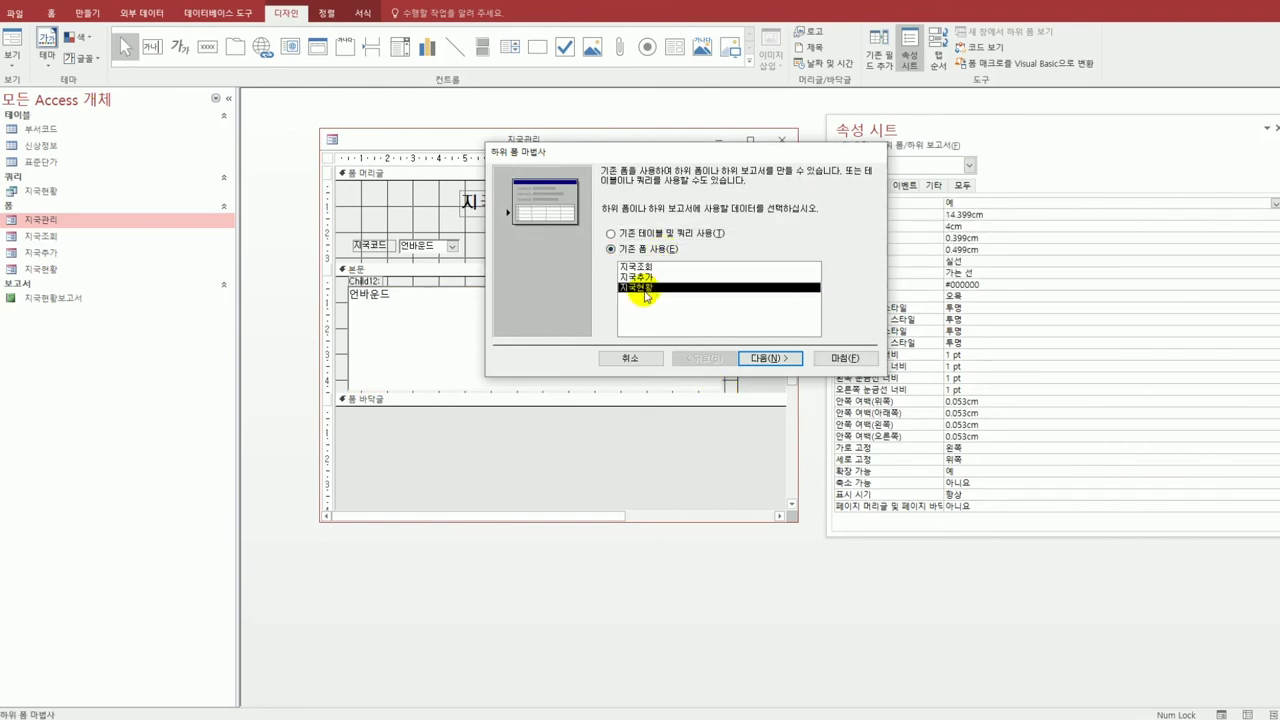
pyautogui.click(760, 358)
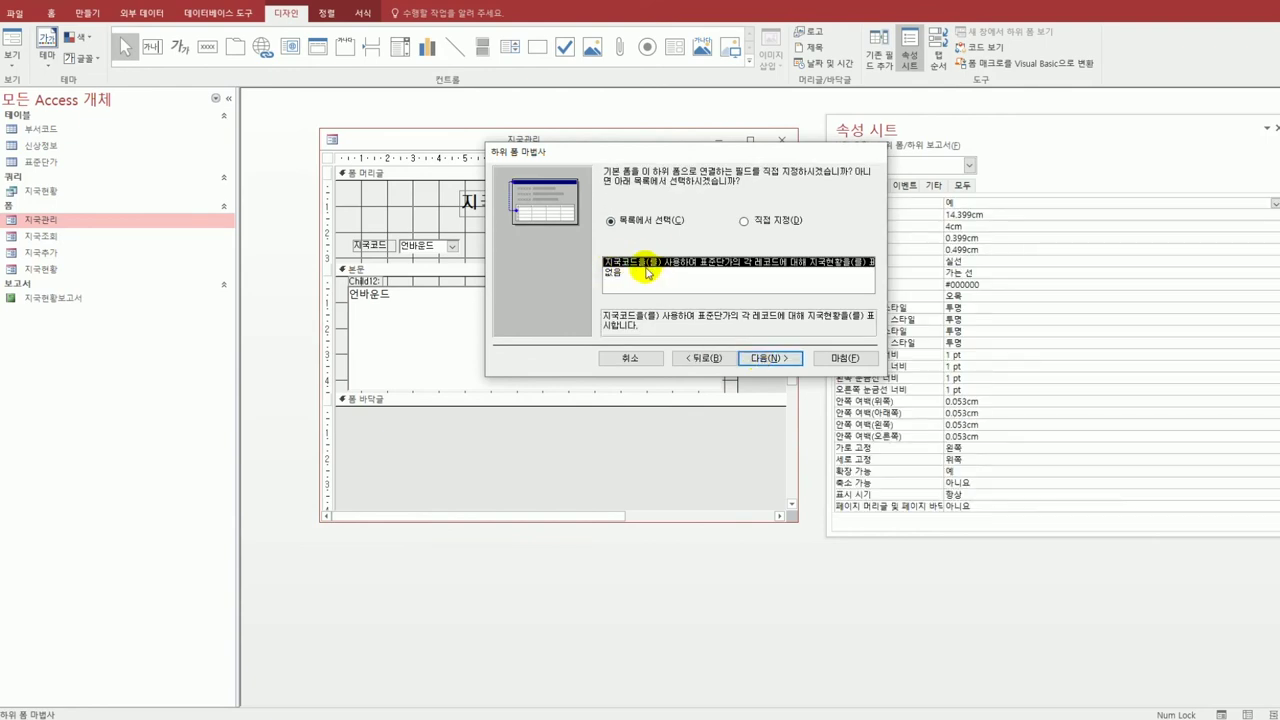
pyautogui.click(748, 360)
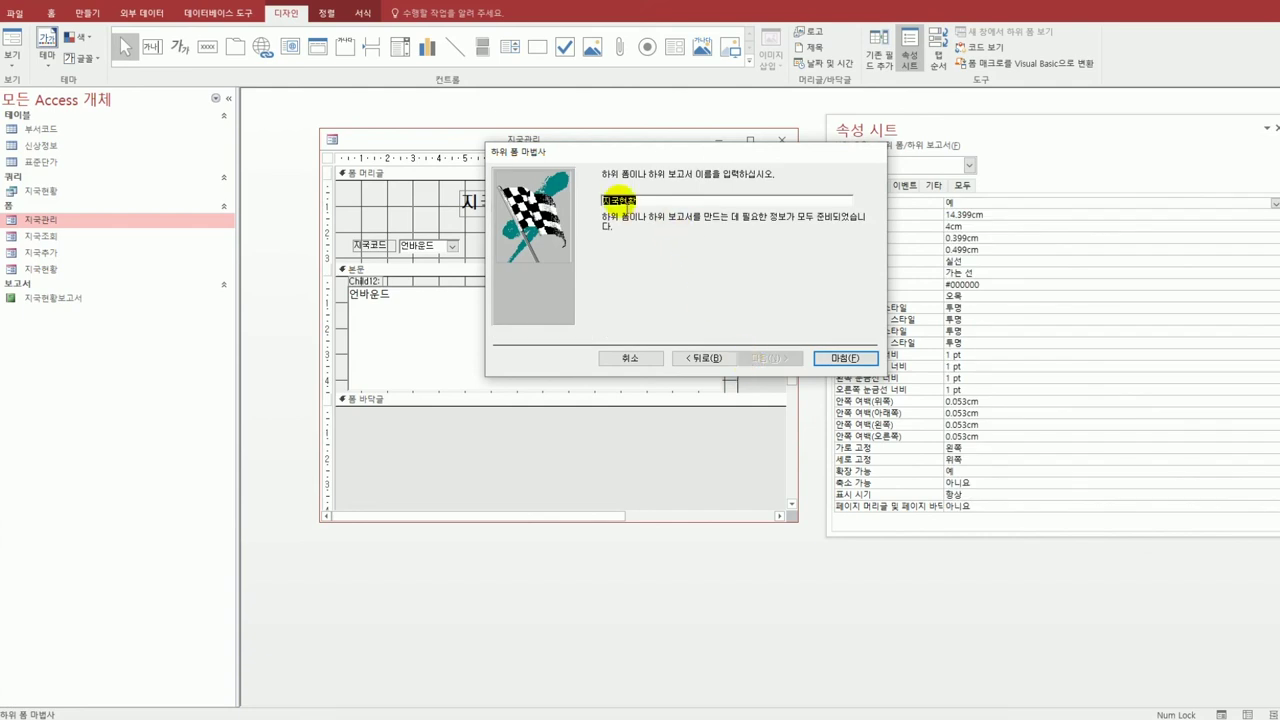
# Name the subform 영진_지국현황 and lower its upper edge slightly to about 0.5 cm, just below its label.
pyautogui.click(614, 205)
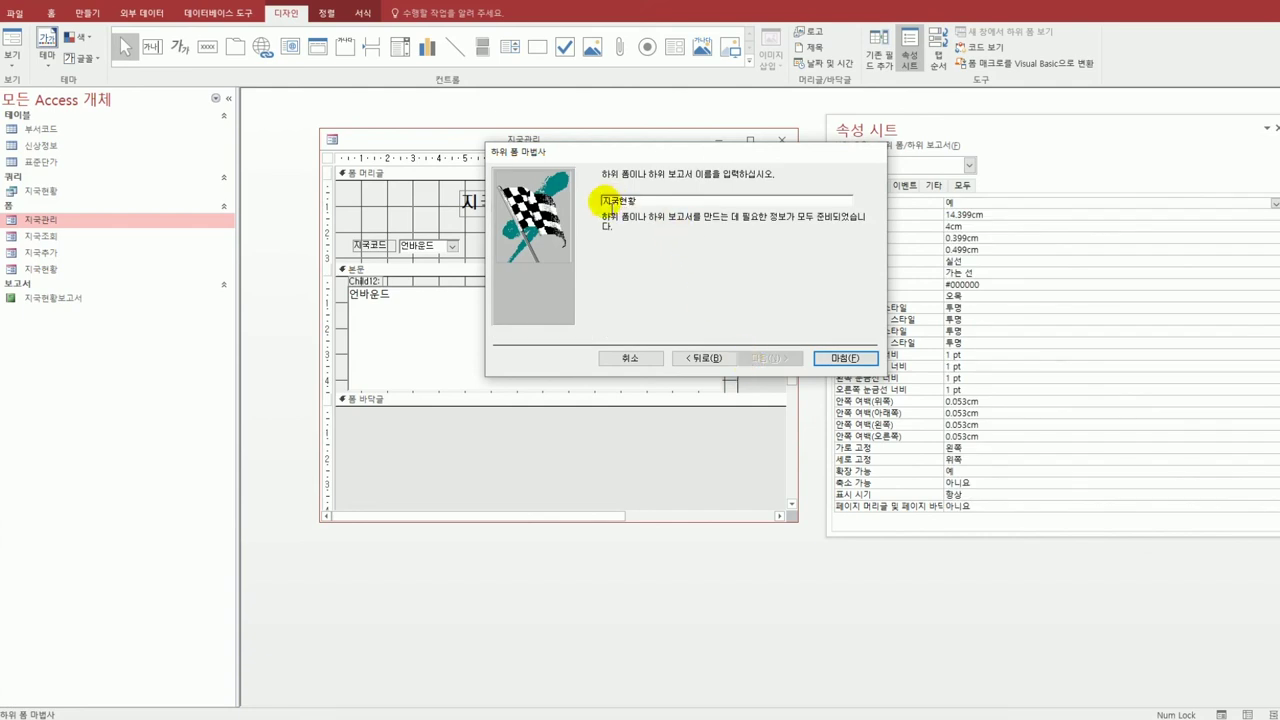
pyautogui.write('영업_')
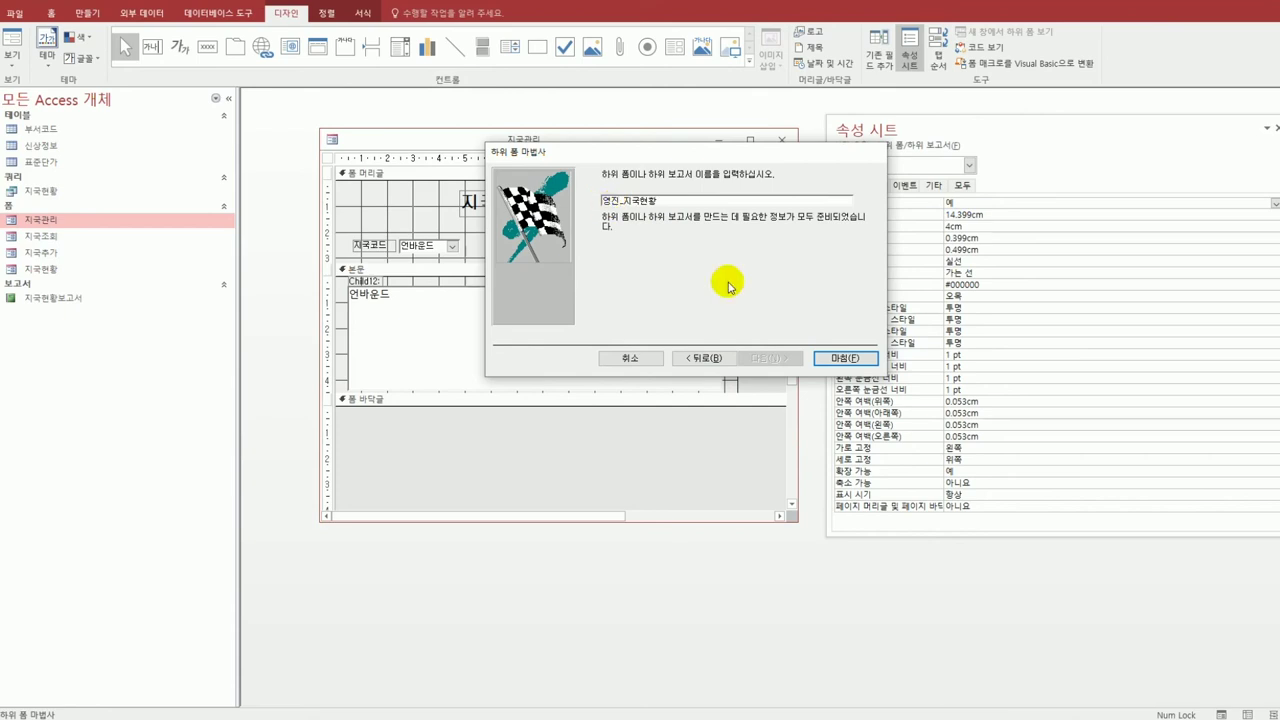
pyautogui.click(826, 357)
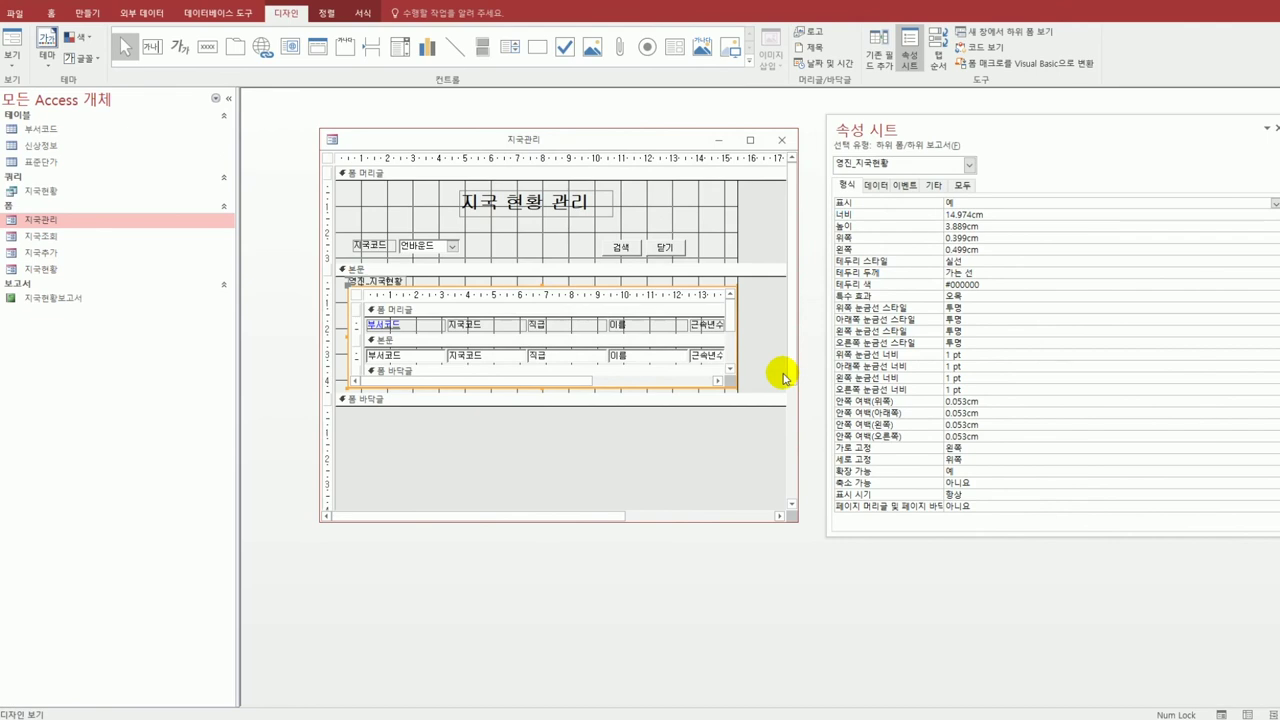
pyautogui.click(550, 294)
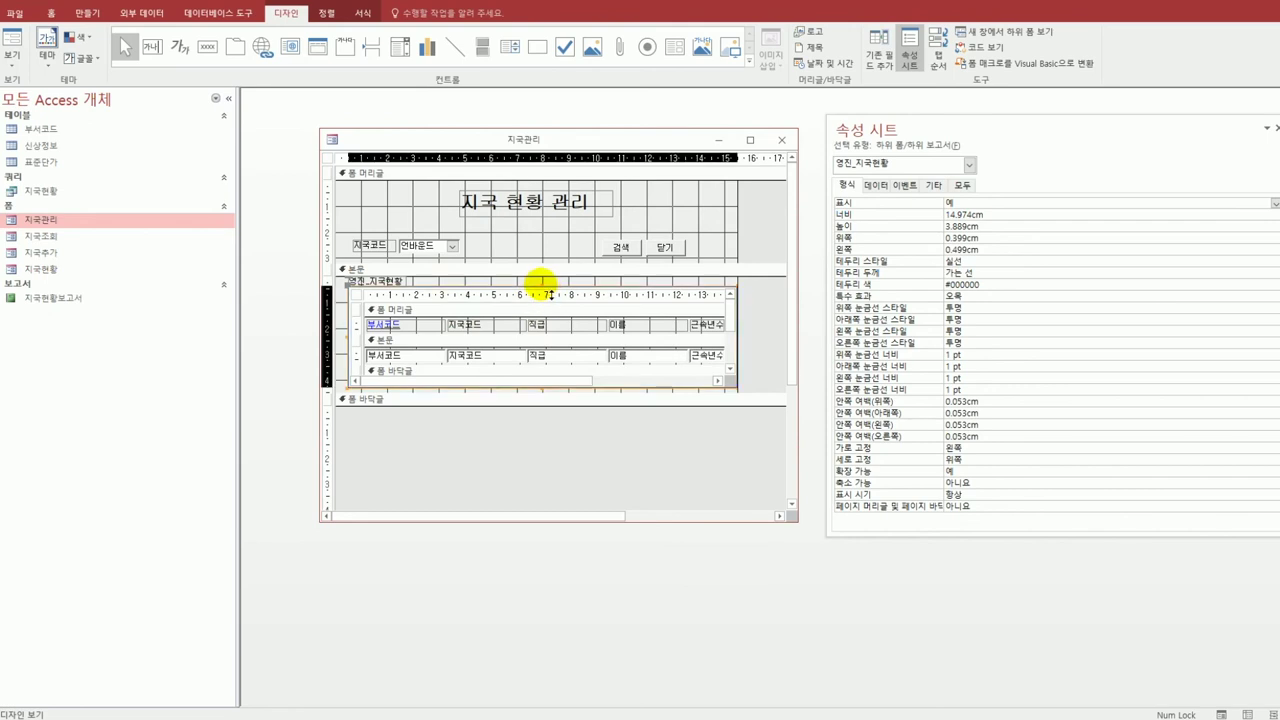
pyautogui.moveTo(550, 294); pyautogui.dragTo(541, 298)
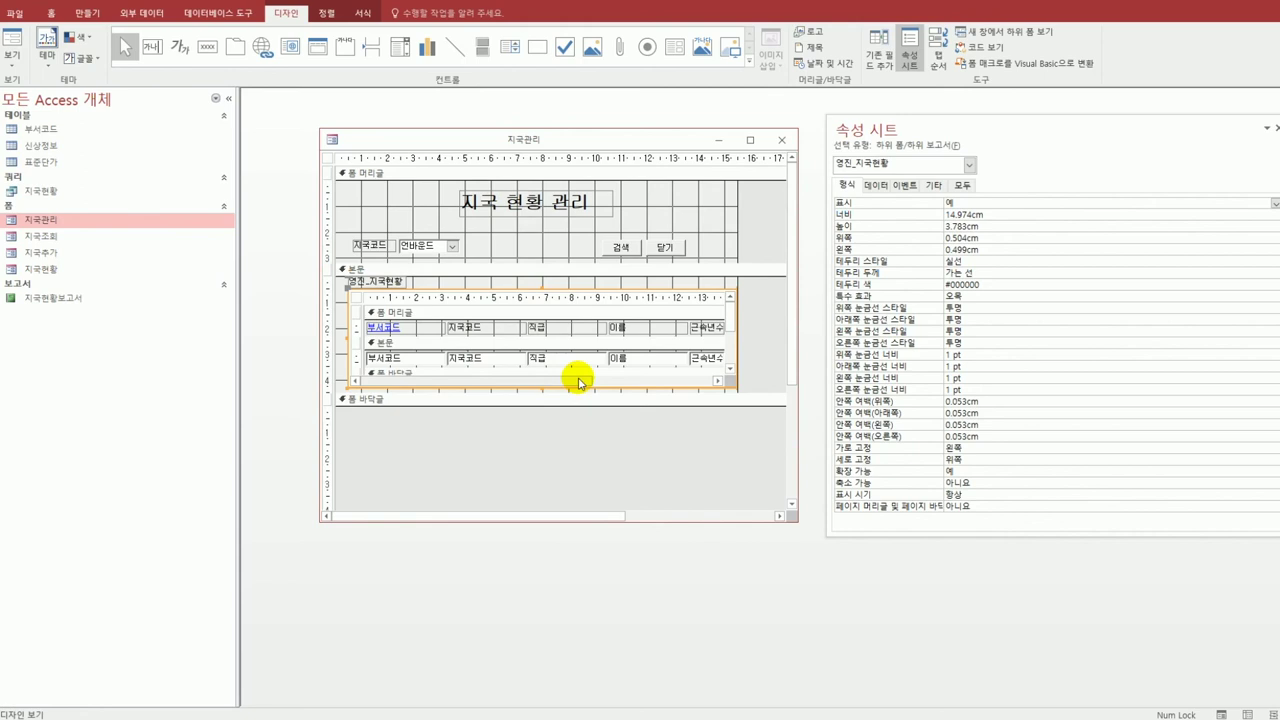
# Assign an event procedure (이벤트 프로시저) to the On Click event of the cmd_검색 button and open its code.
pyautogui.click(621, 249)
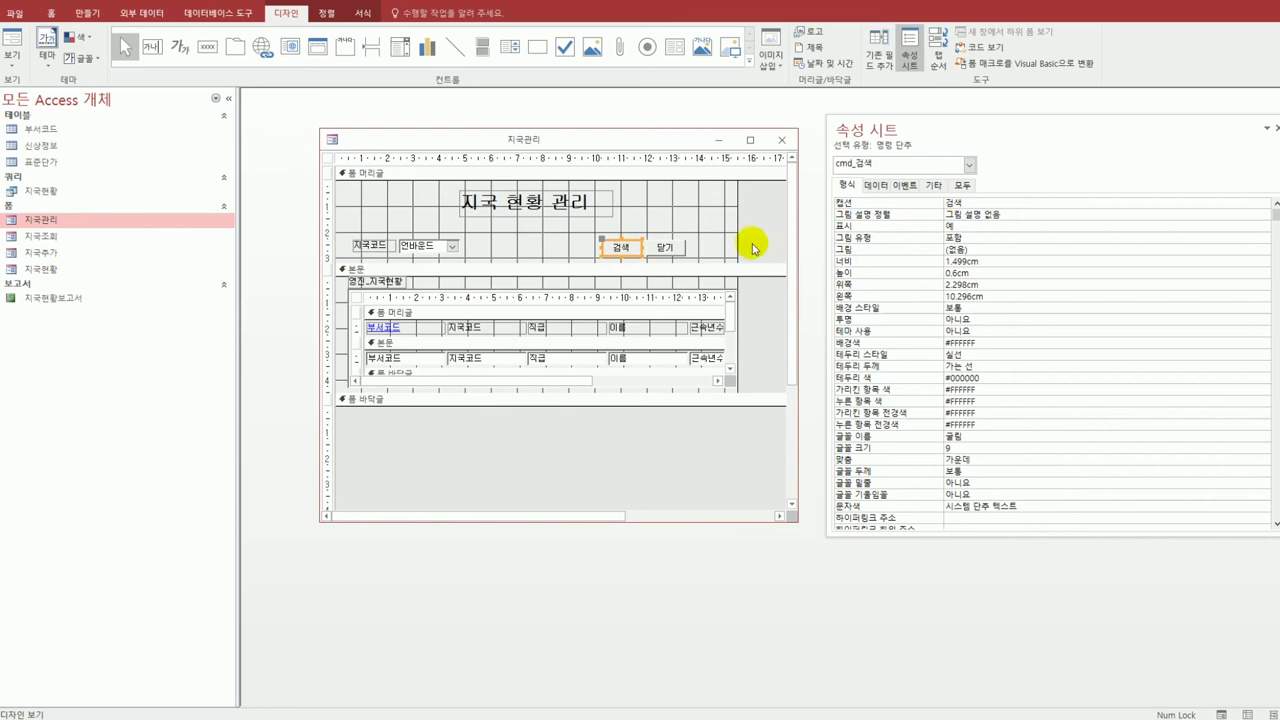
pyautogui.click(905, 185)
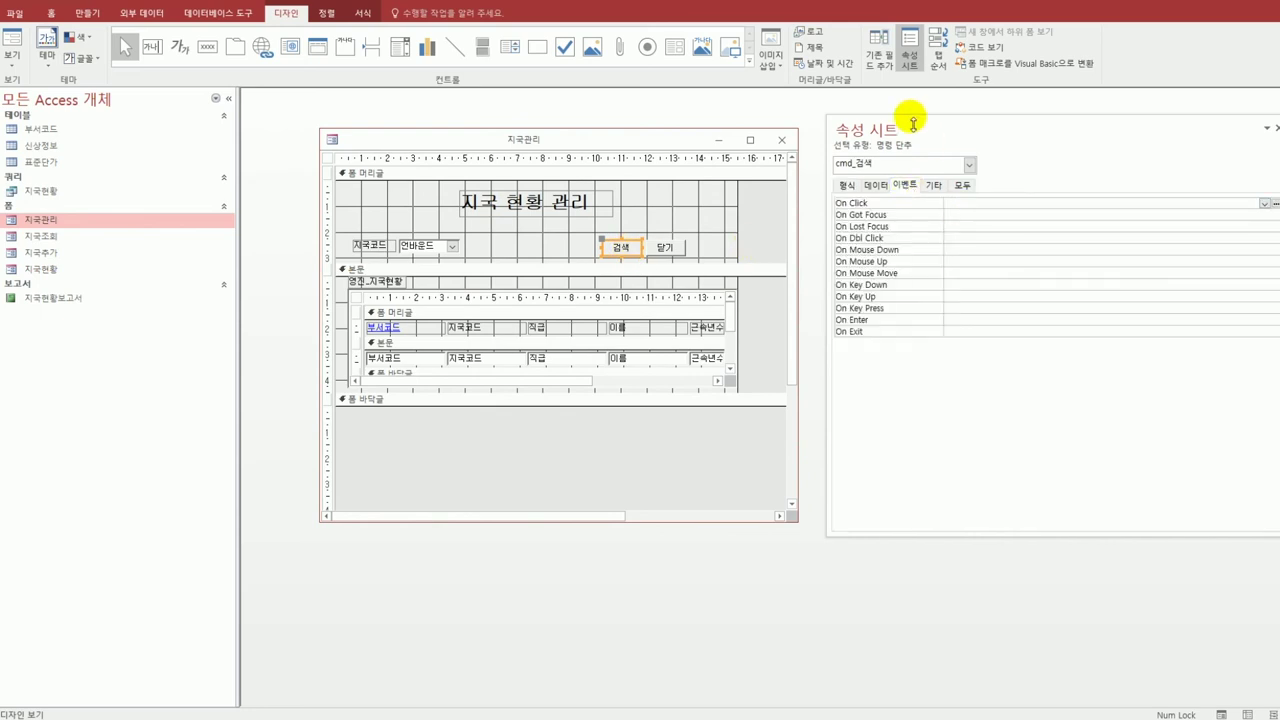
pyautogui.moveTo(903, 118); pyautogui.dragTo(845, 148)
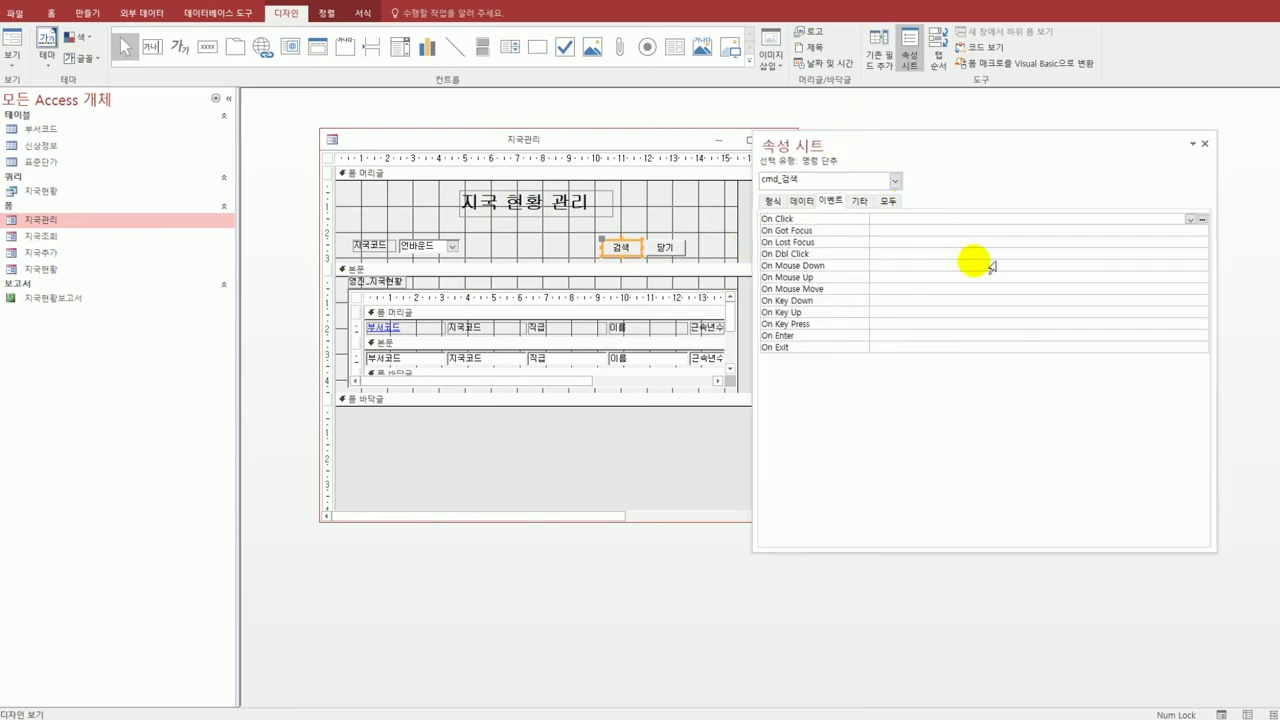
pyautogui.click(1189, 219)
pyautogui.click(1143, 238)
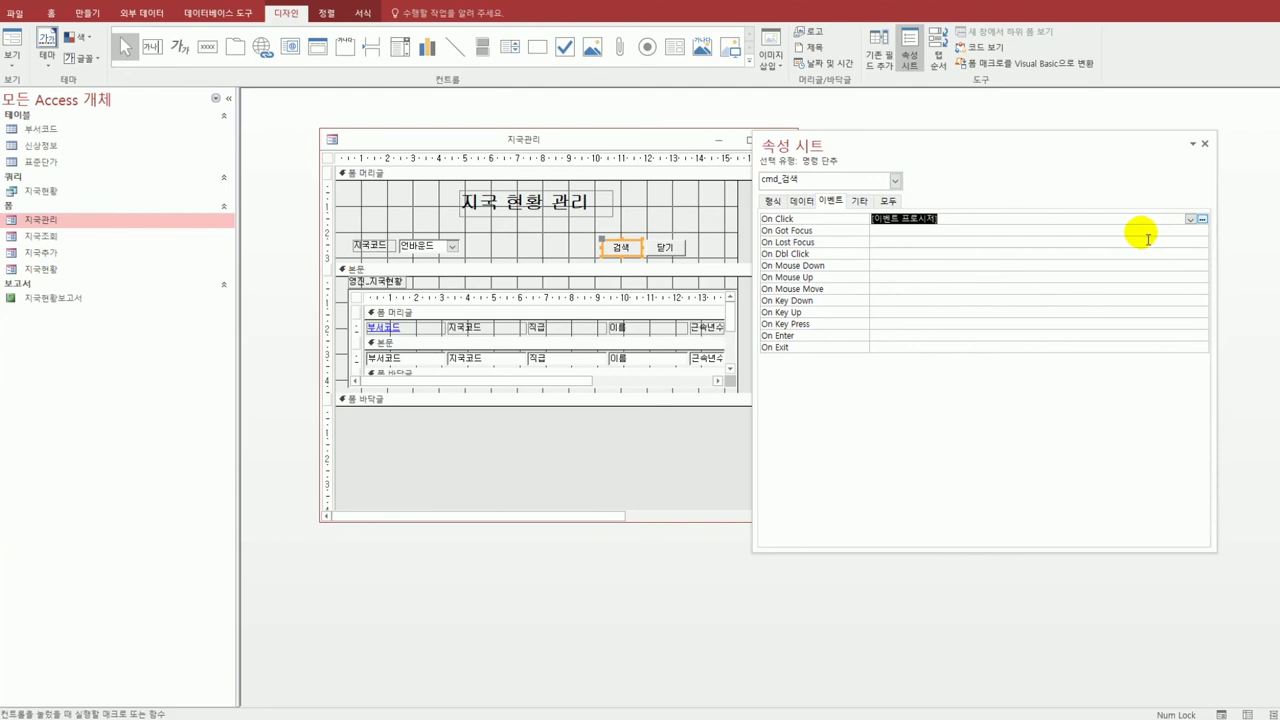
pyautogui.click(1203, 220)
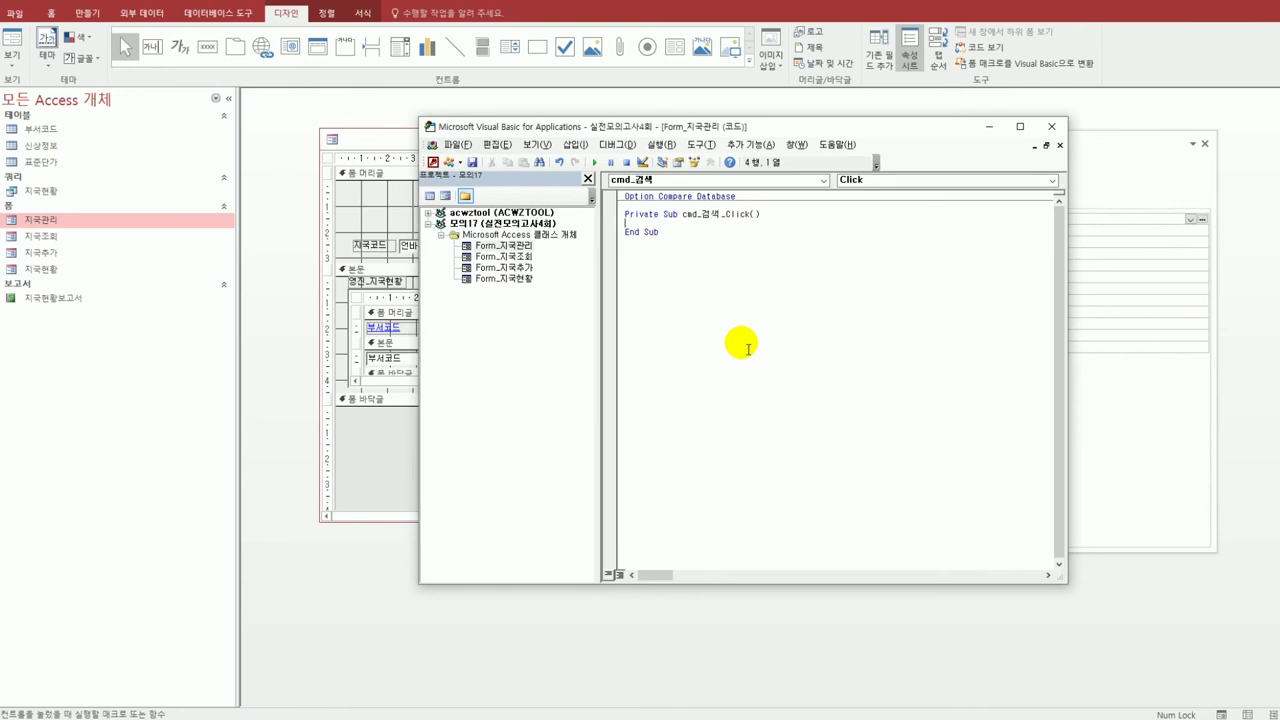
# In the cmd_검색 click procedure, enter the statement DoCmd.ApplyFilter , "지국코드 = '" & cmb_지국코드 & "'".
pyautogui.press('Tab')
pyautogui.write('d')
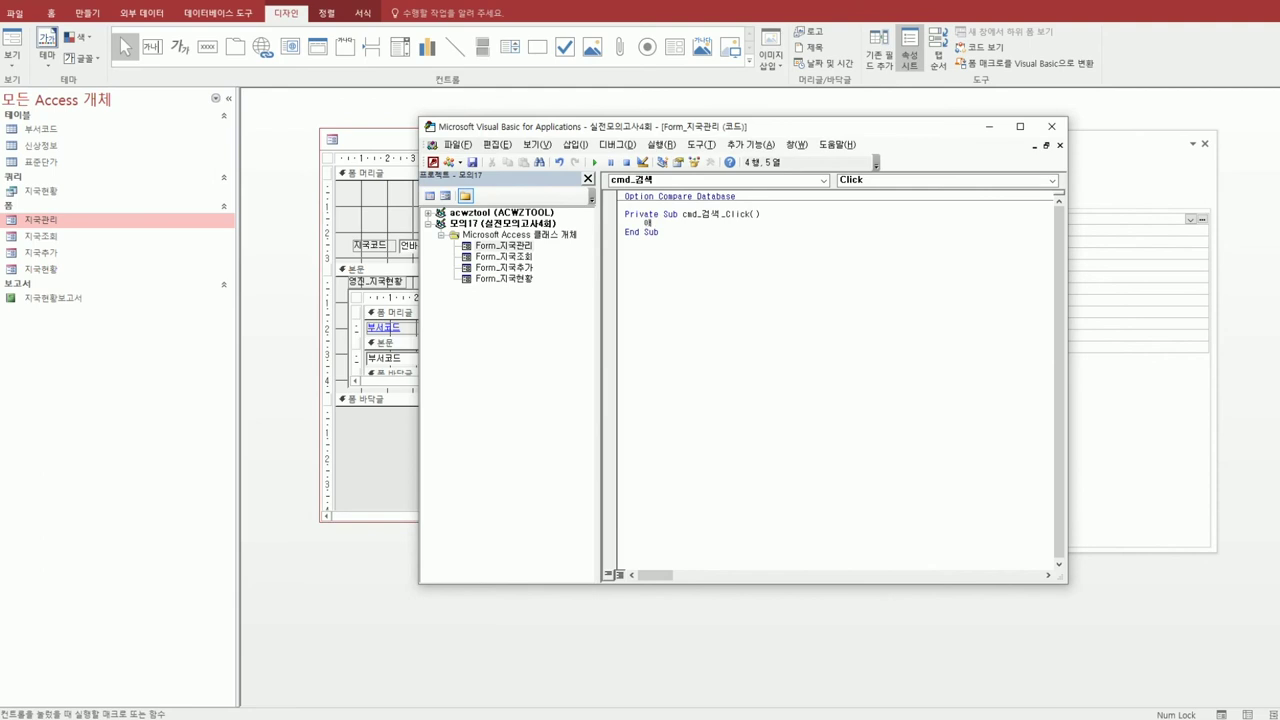
pyautogui.write('ocmd.ap')
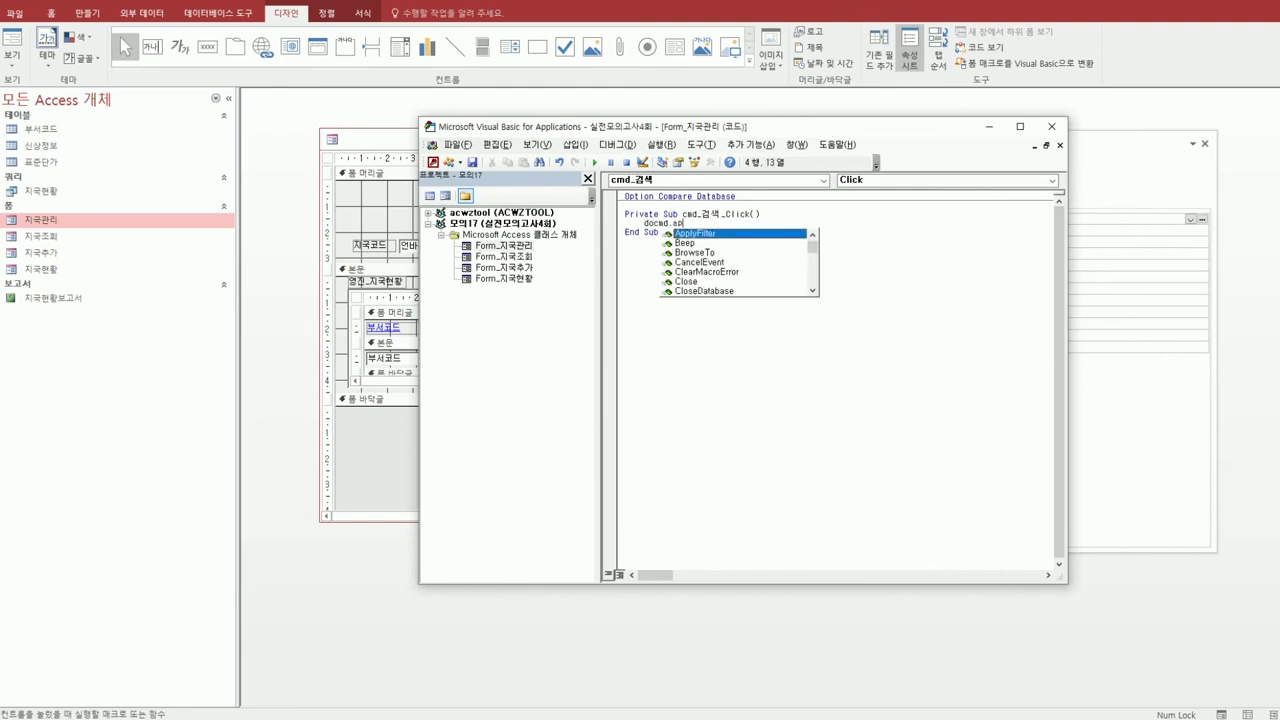
pyautogui.press('Tab')
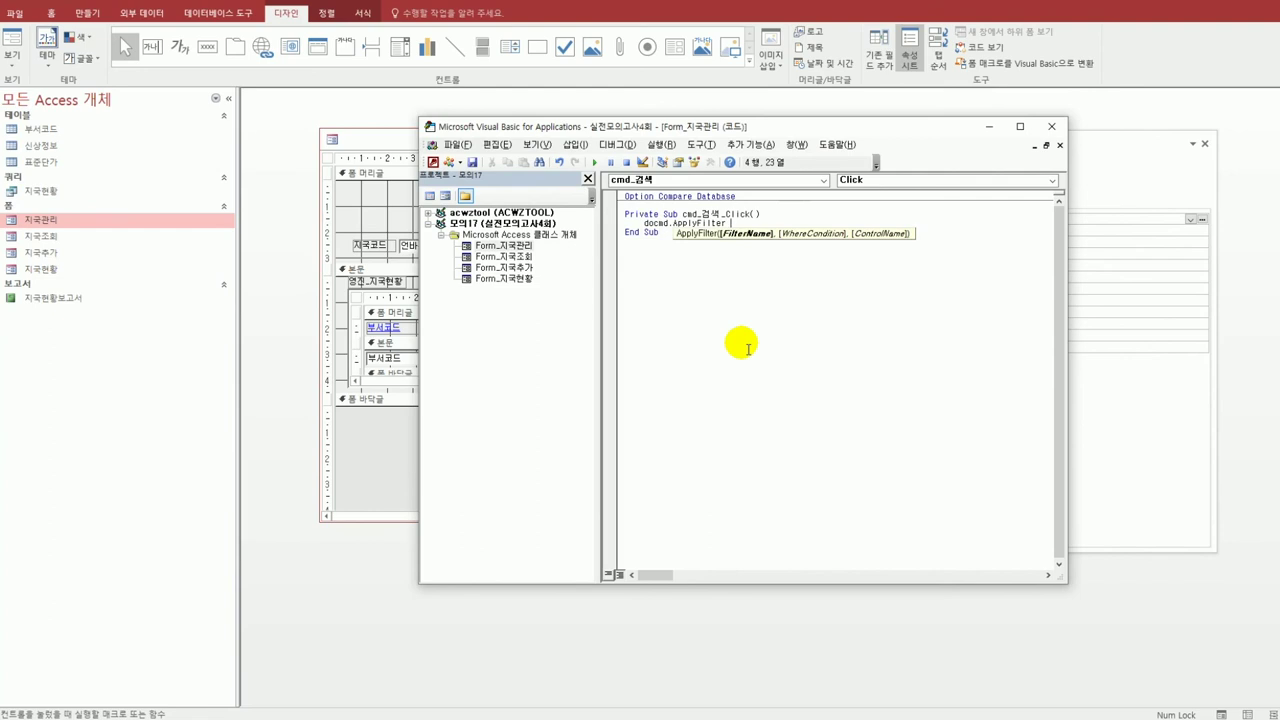
pyautogui.press('BackSpace')
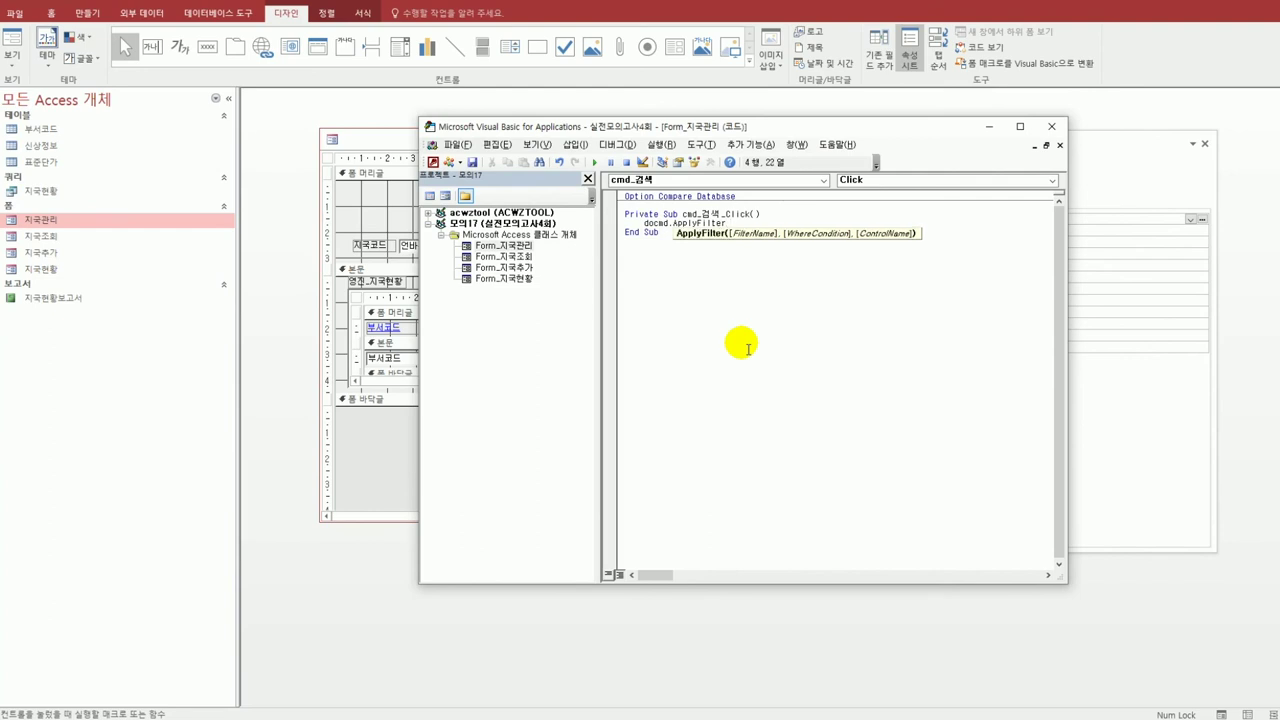
pyautogui.write(',')
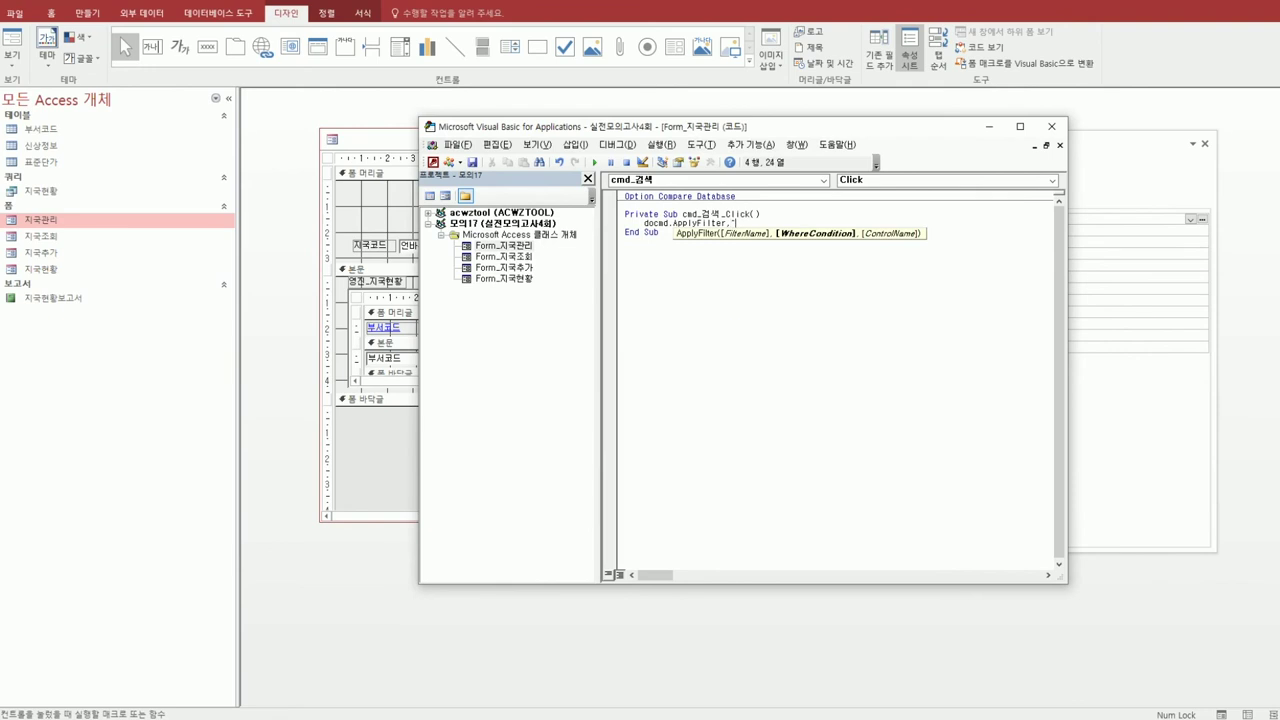
pyautogui.write('"지국코드 = cmb_지국코드')
pyautogui.click(803, 223)
pyautogui.write("'")
pyautogui.click(853, 223)
pyautogui.write("'")
pyautogui.write(' &')
pyautogui.write(' "')
pyautogui.write("& '")
pyautogui.click(748, 348)
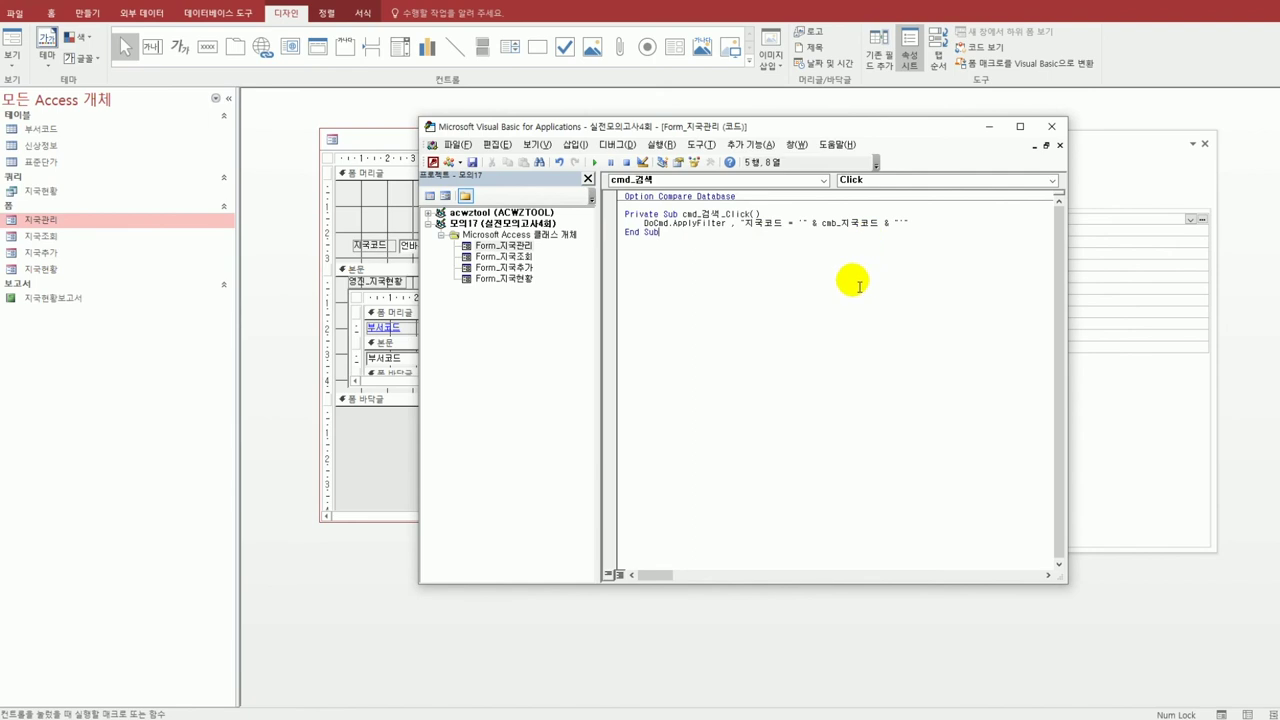
# Close the code editor and the 지국관리 form.
pyautogui.click(1051, 126)
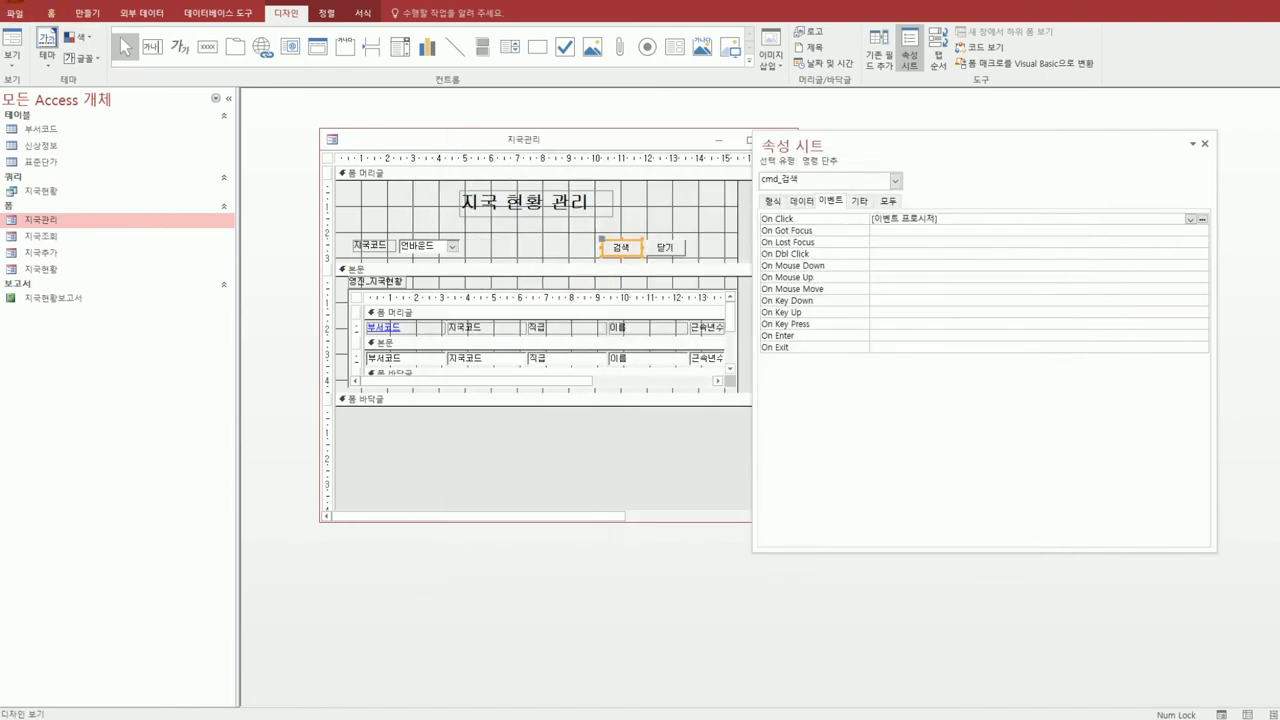
pyautogui.moveTo(654, 146); pyautogui.dragTo(626, 127)
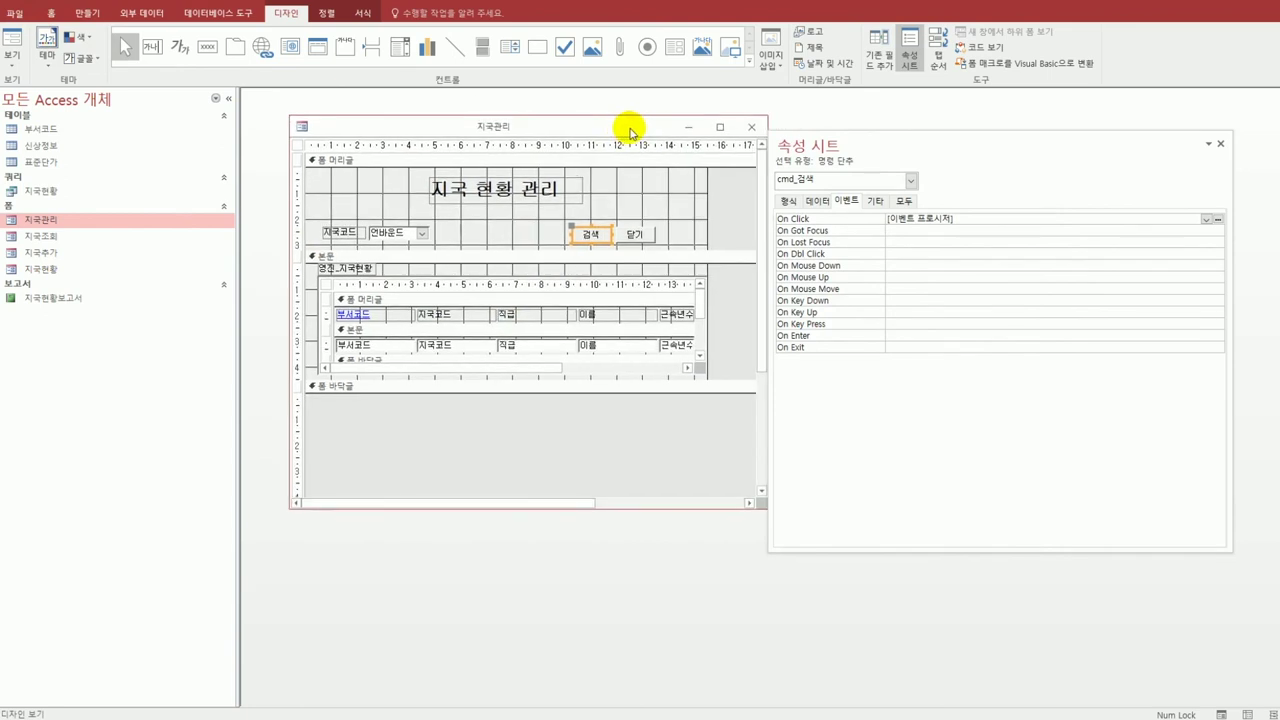
pyautogui.click(746, 125)
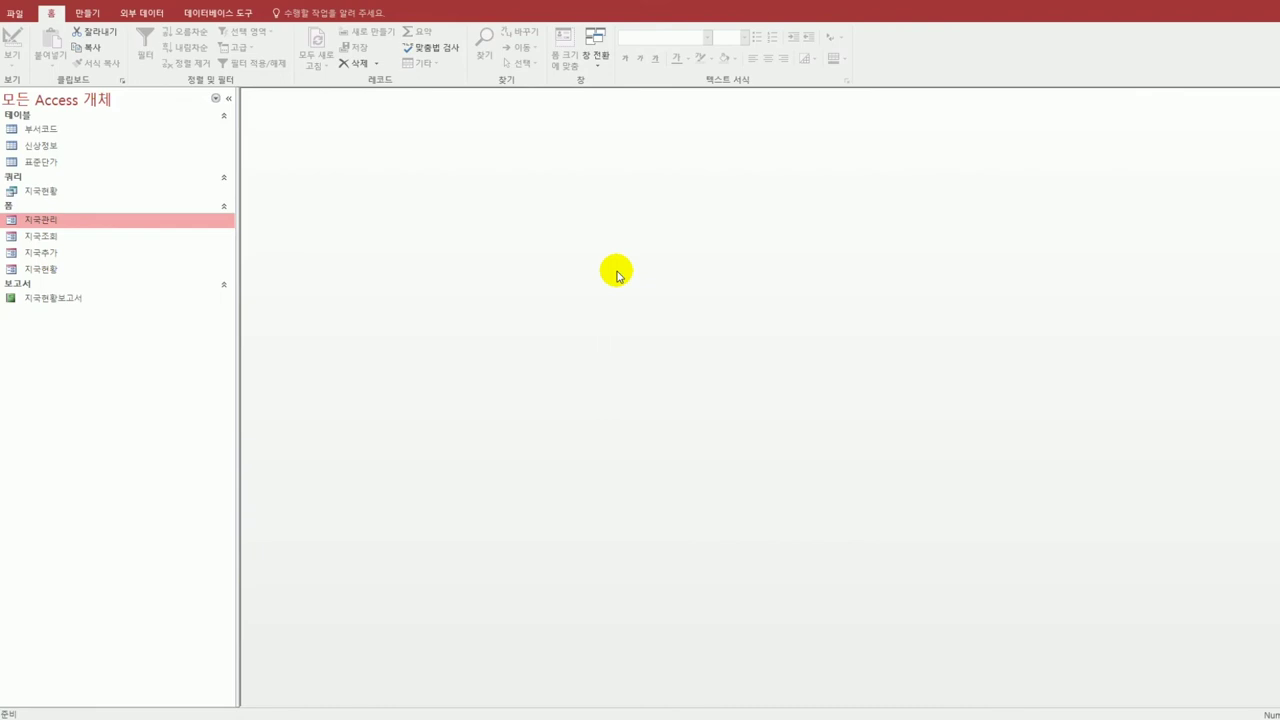
# Open the 지국현황보고서 report in design view and shift its window slightly to show all sections.
pyautogui.click(52, 299)
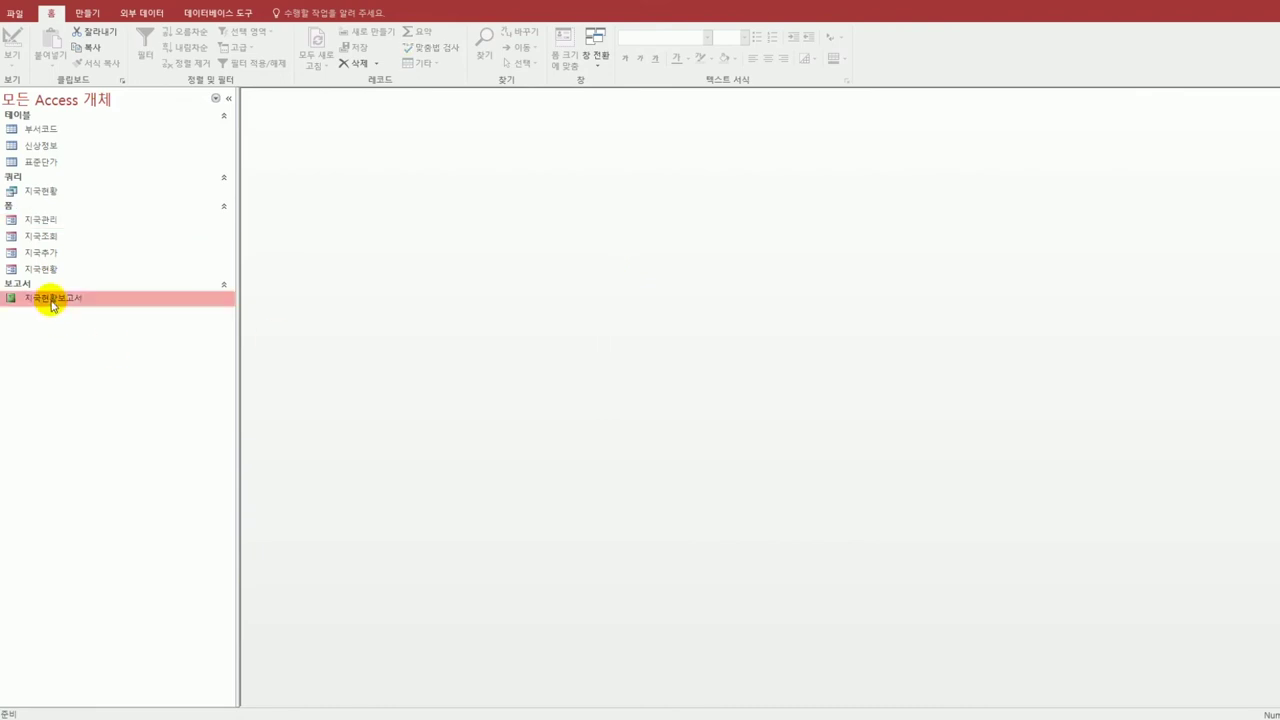
pyautogui.rightClick(52, 300)
pyautogui.click(96, 343)
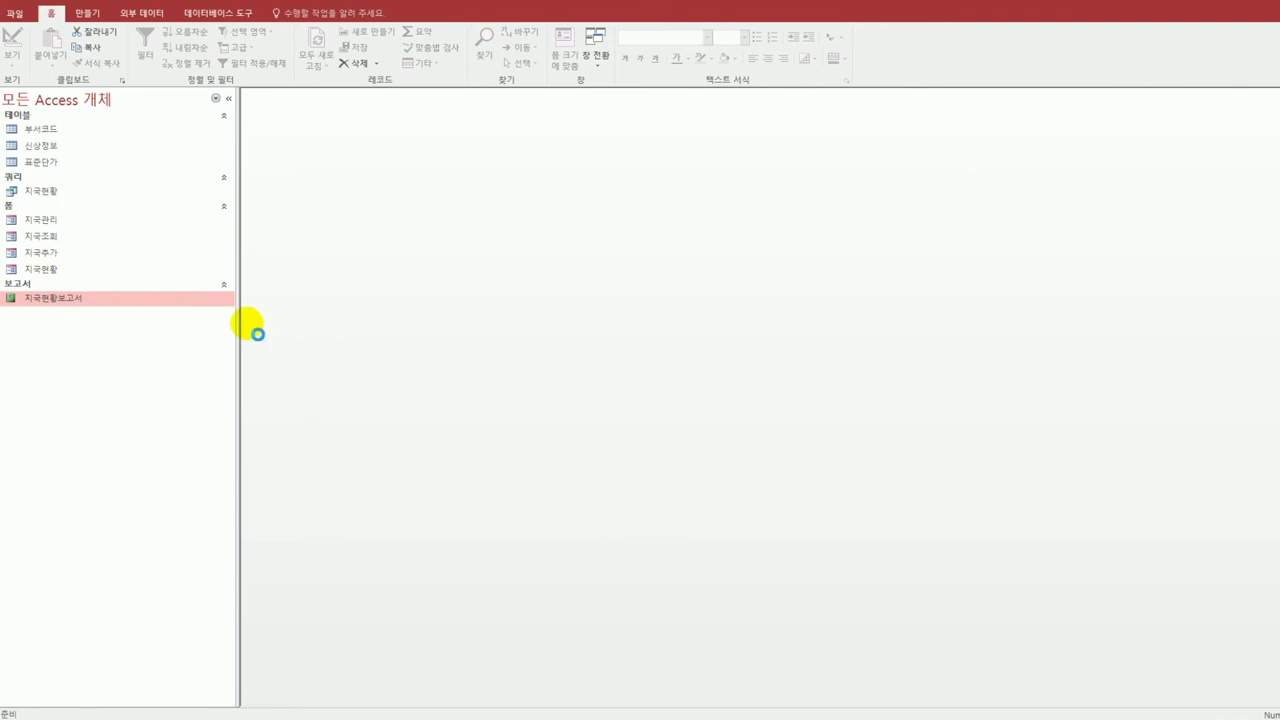
pyautogui.moveTo(423, 109); pyautogui.dragTo(410, 113)
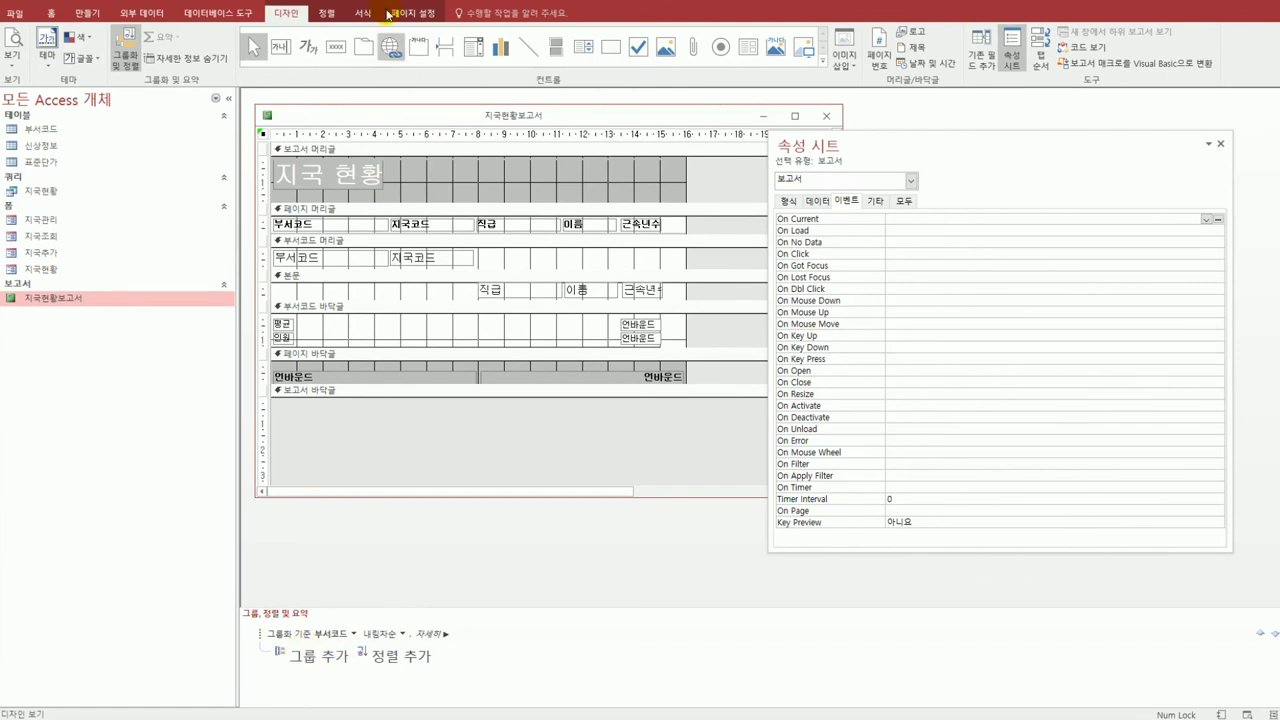
pyautogui.click(290, 14)
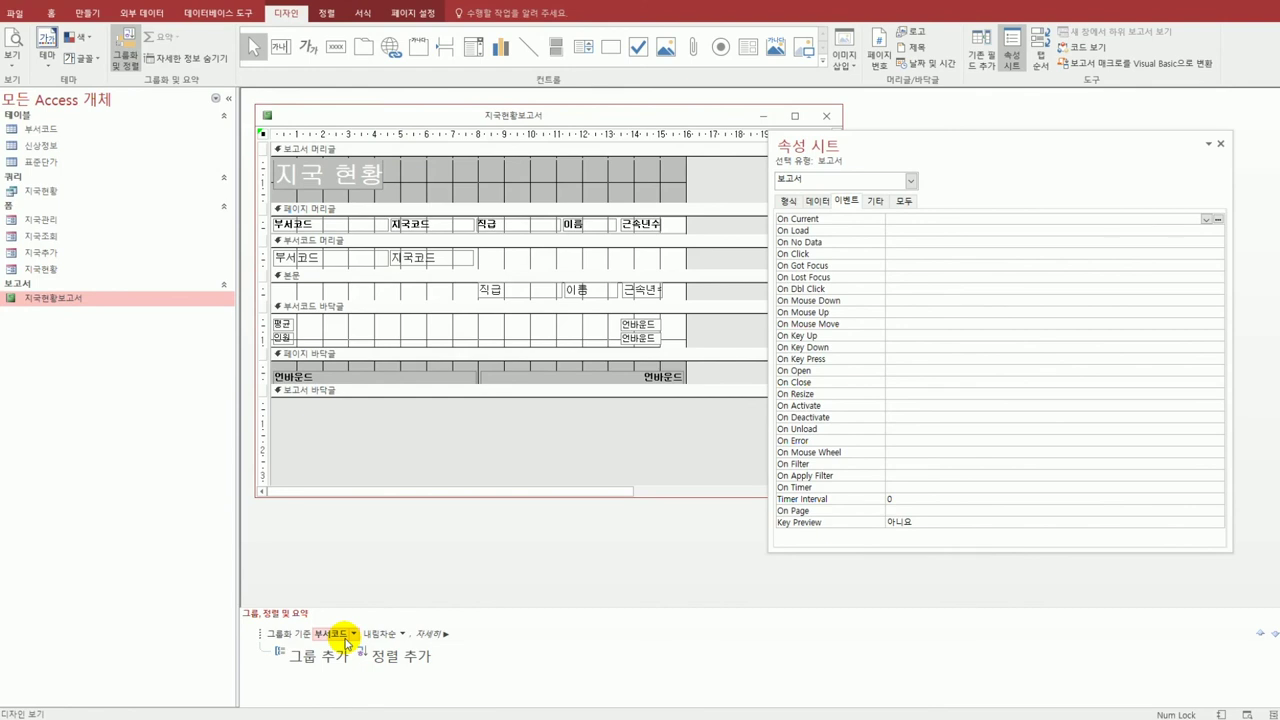
# Set the report's 부서코드 group to ascending order (오름차순) and add ascending sorts by 지국코드, 직급 and 이름.
pyautogui.click(403, 634)
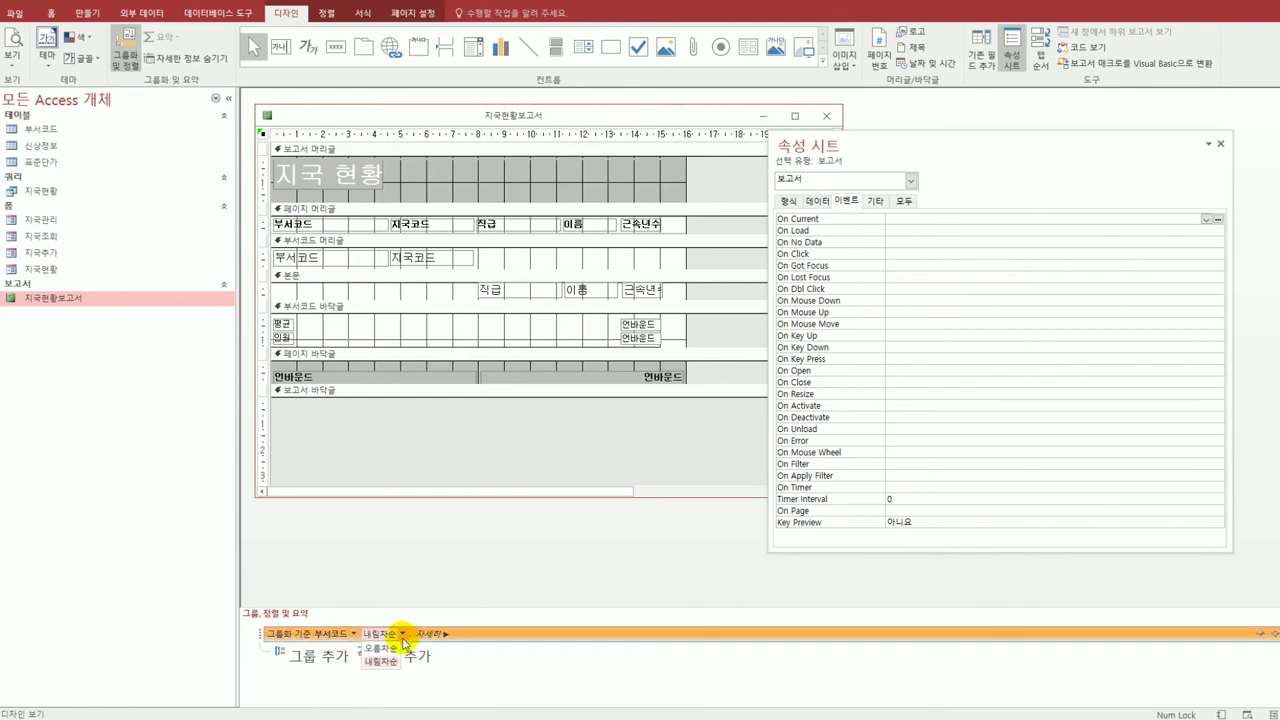
pyautogui.click(383, 648)
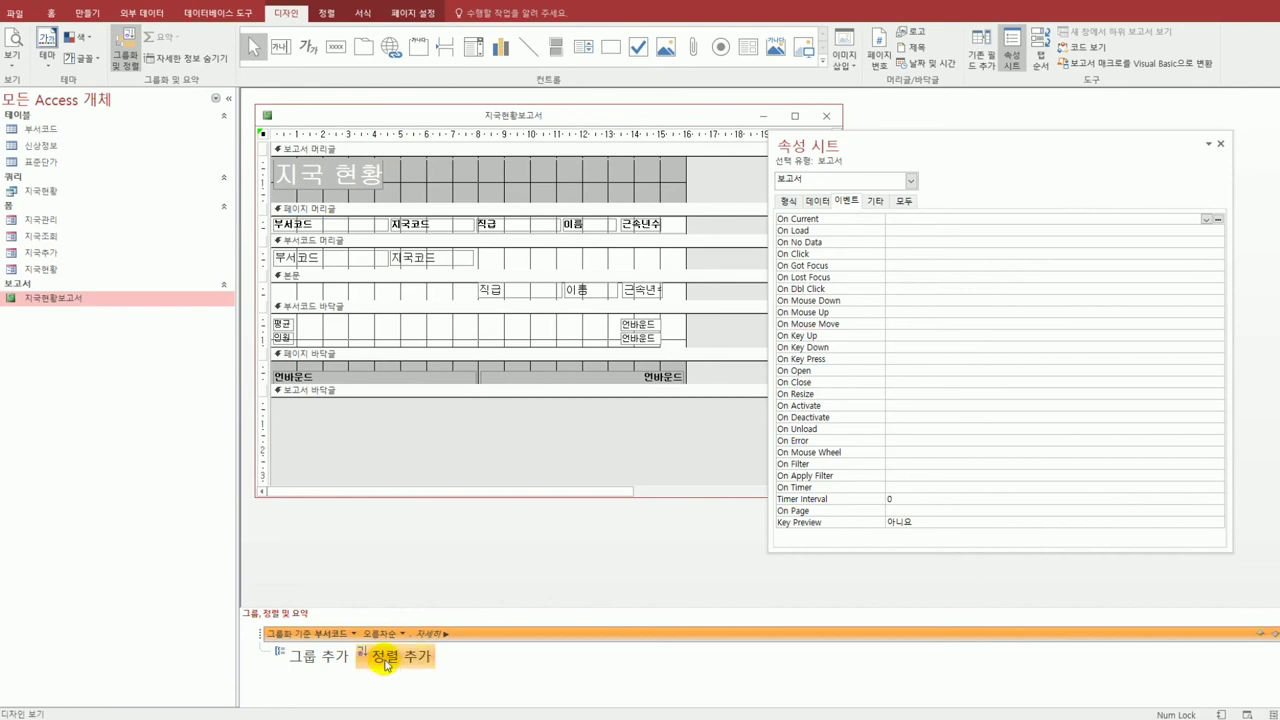
pyautogui.click(385, 660)
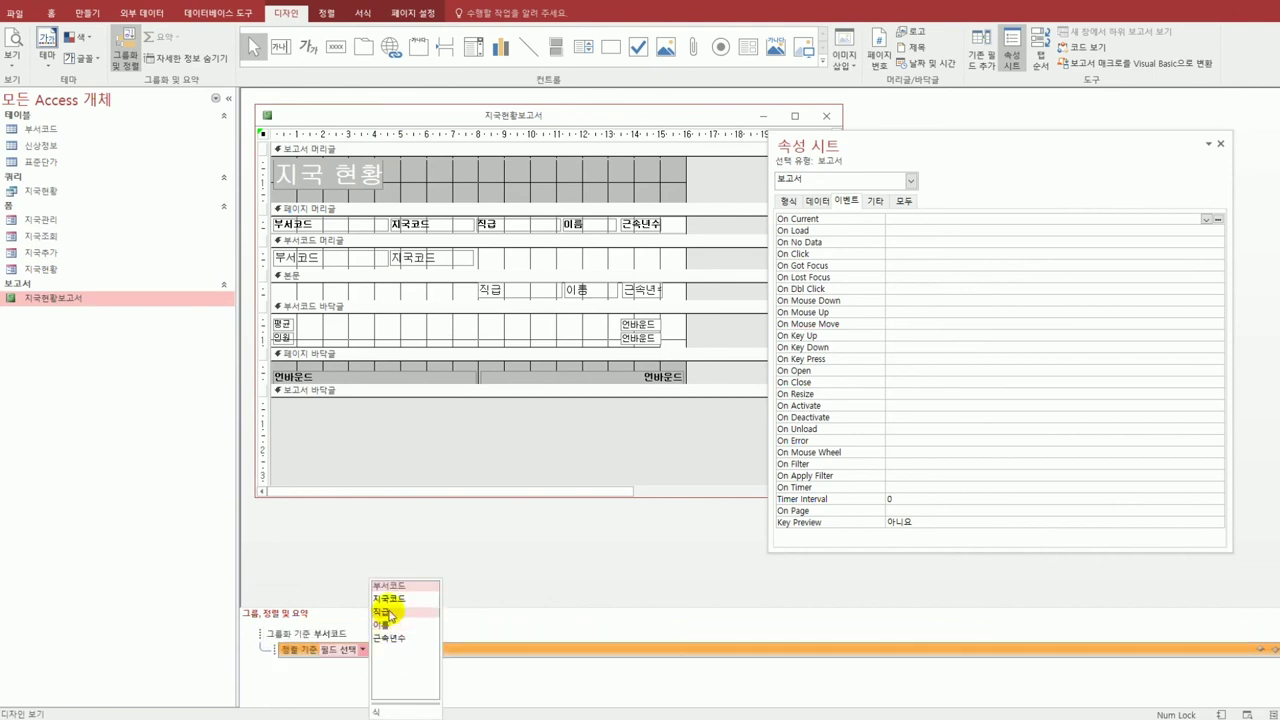
pyautogui.click(388, 598)
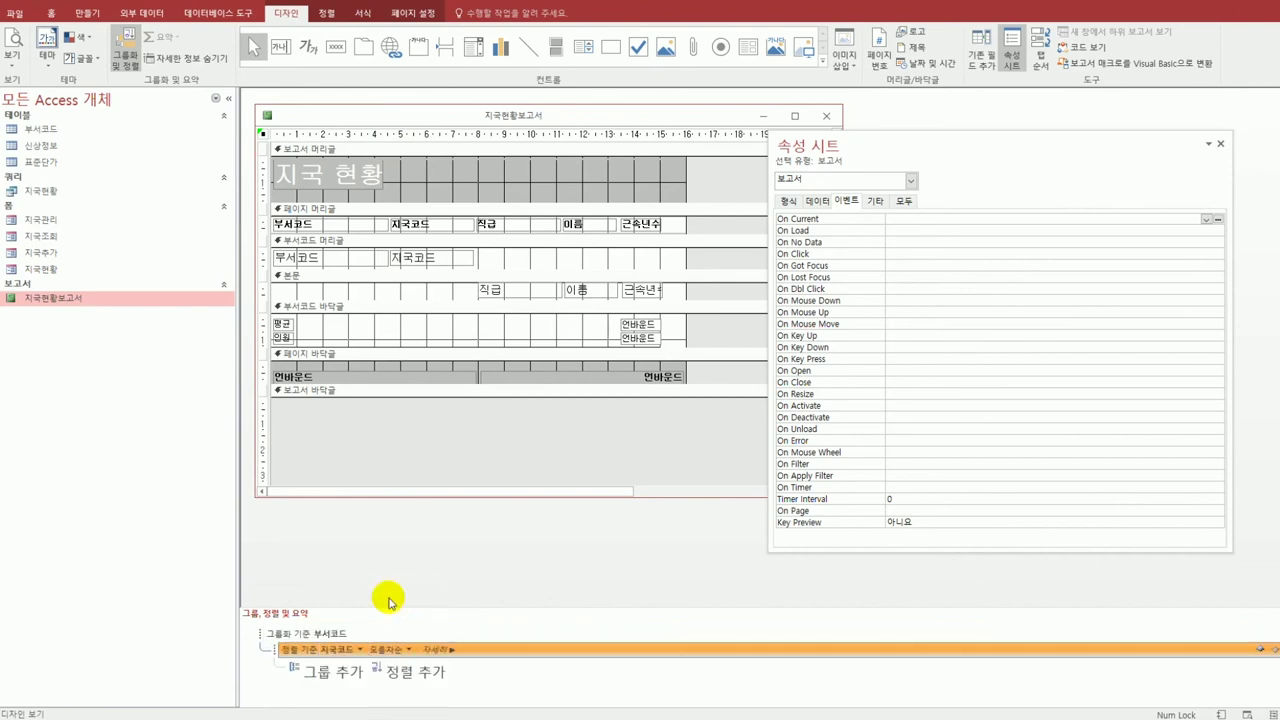
pyautogui.click(403, 676)
pyautogui.click(401, 611)
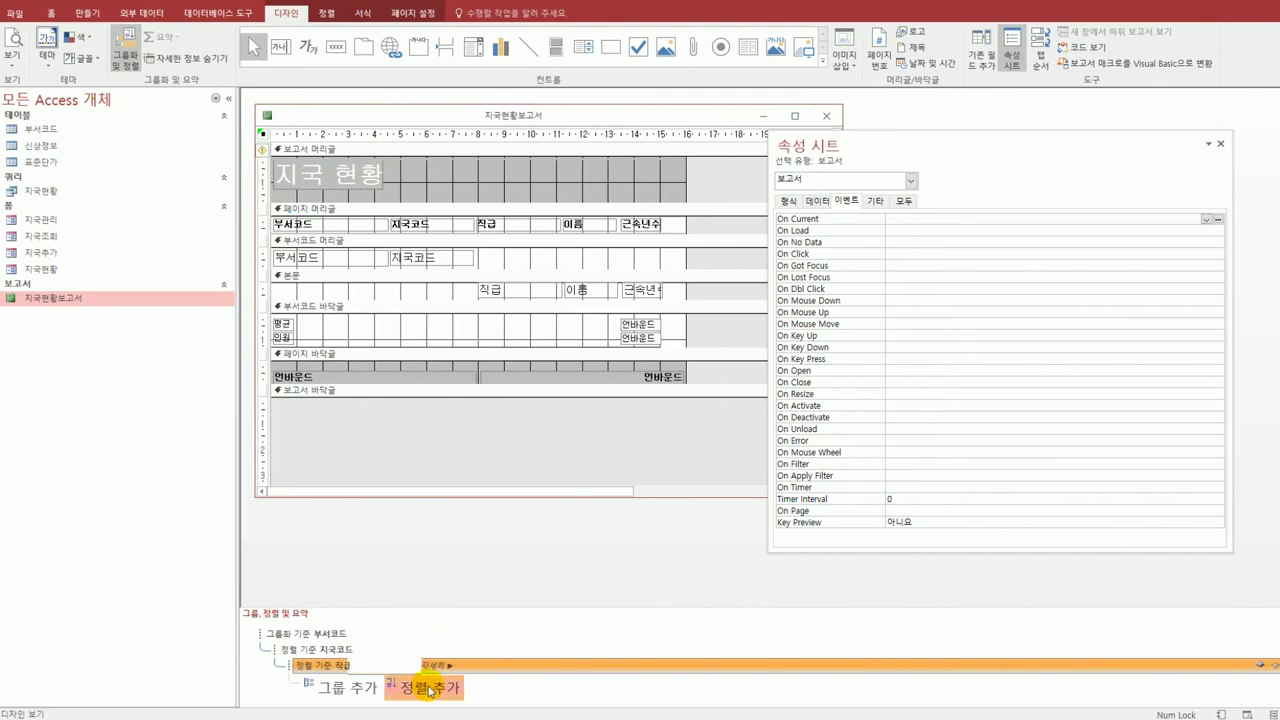
pyautogui.click(430, 690)
pyautogui.click(372, 596)
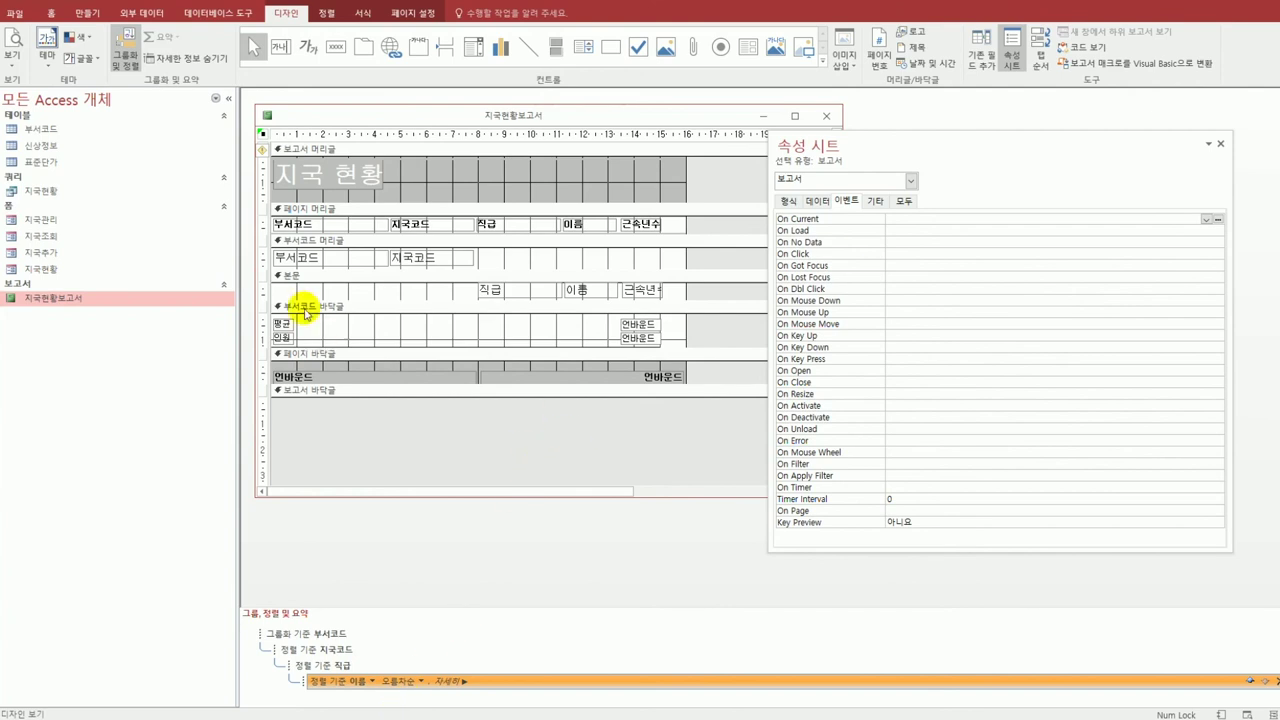
# Set the control source of the txt_평균 text box in the 부서코드 바닥글 section to =Avg([근속년수]).
pyautogui.click(640, 328)
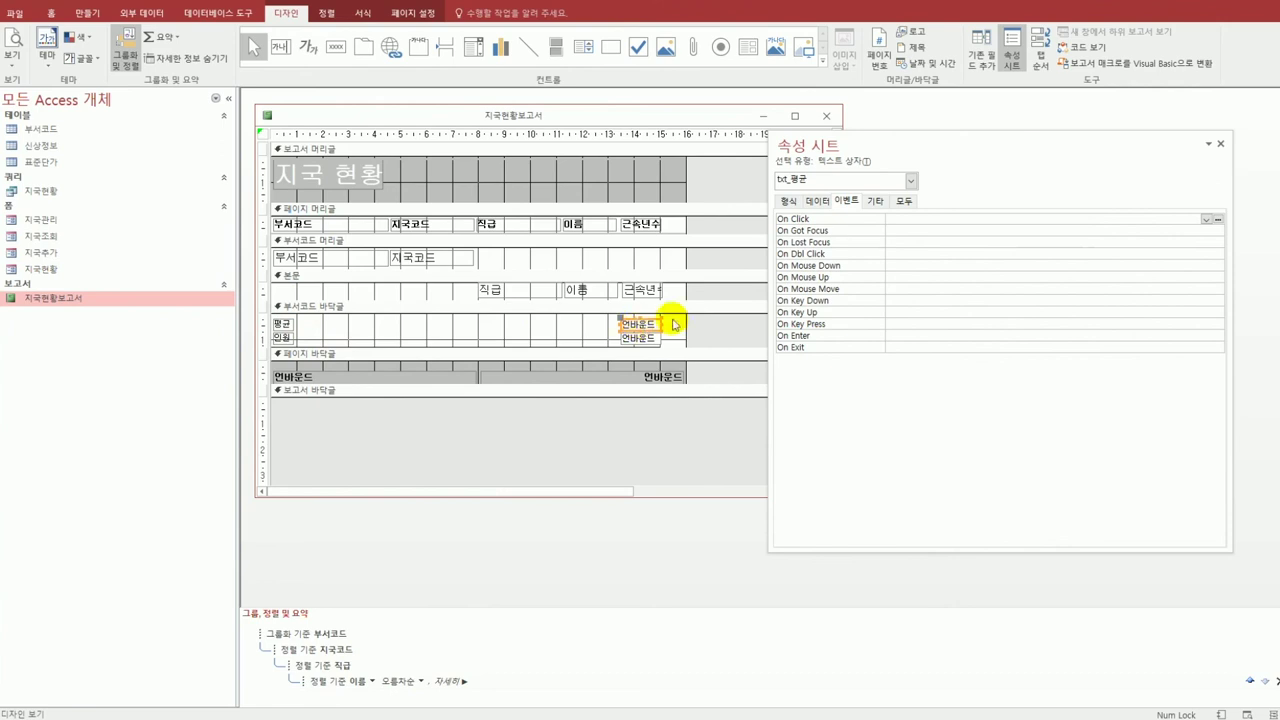
pyautogui.click(824, 201)
pyautogui.click(908, 219)
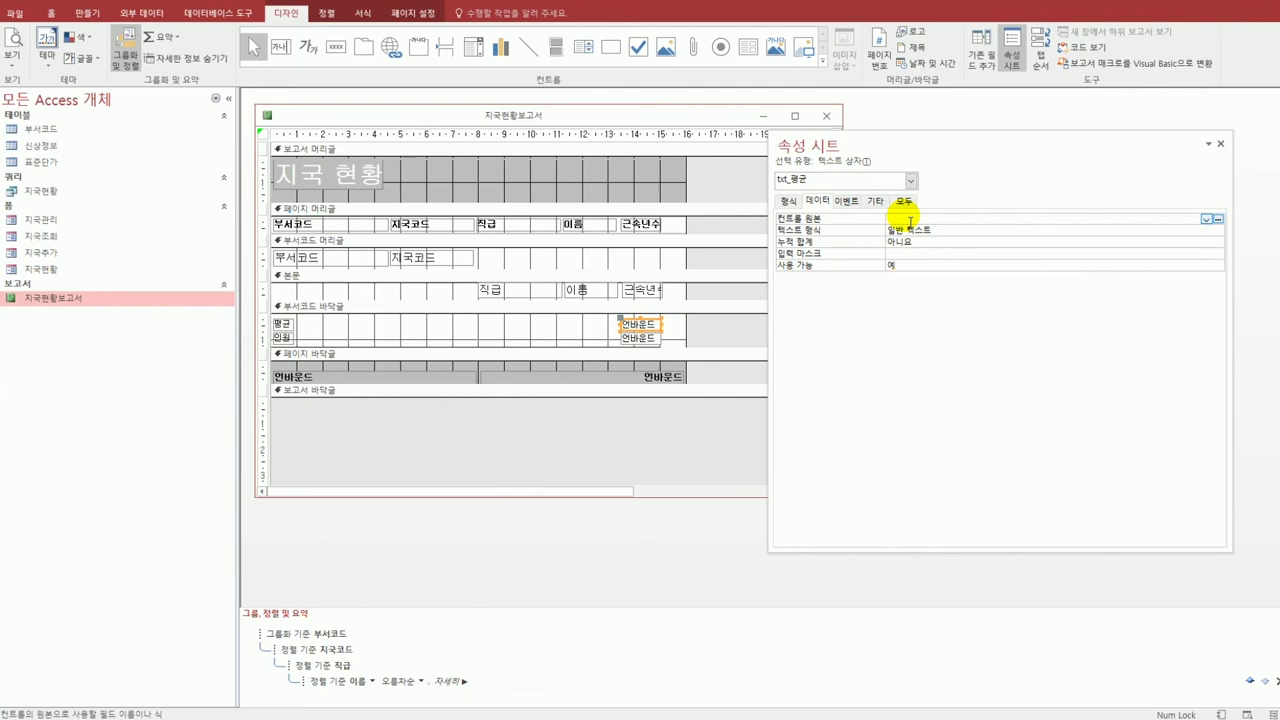
pyautogui.write('=avg([근속년')
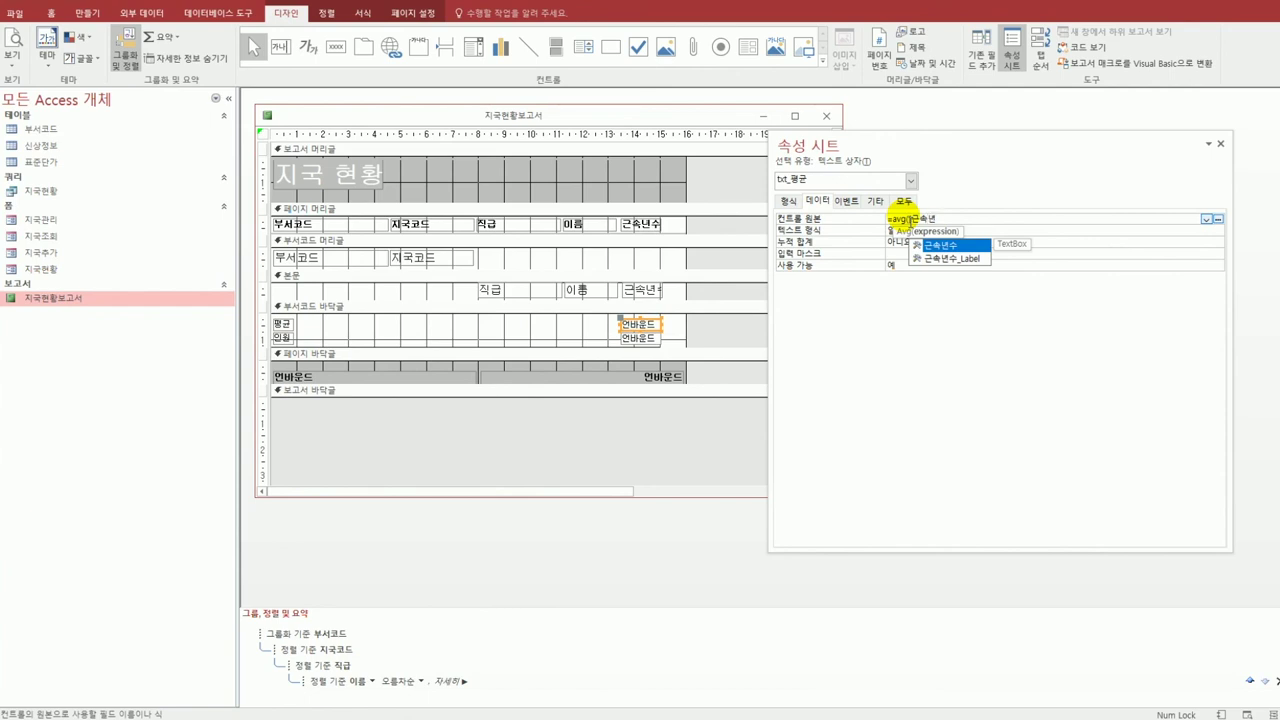
pyautogui.write('수)')
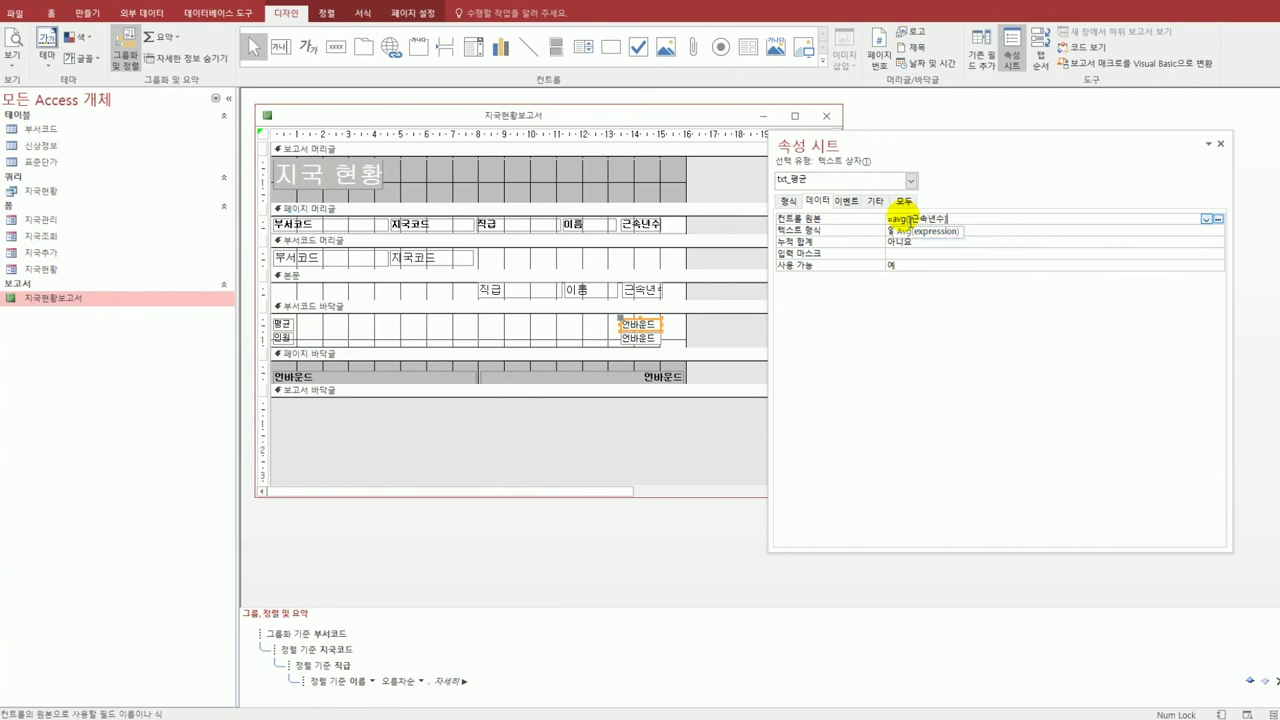
pyautogui.press('Return')
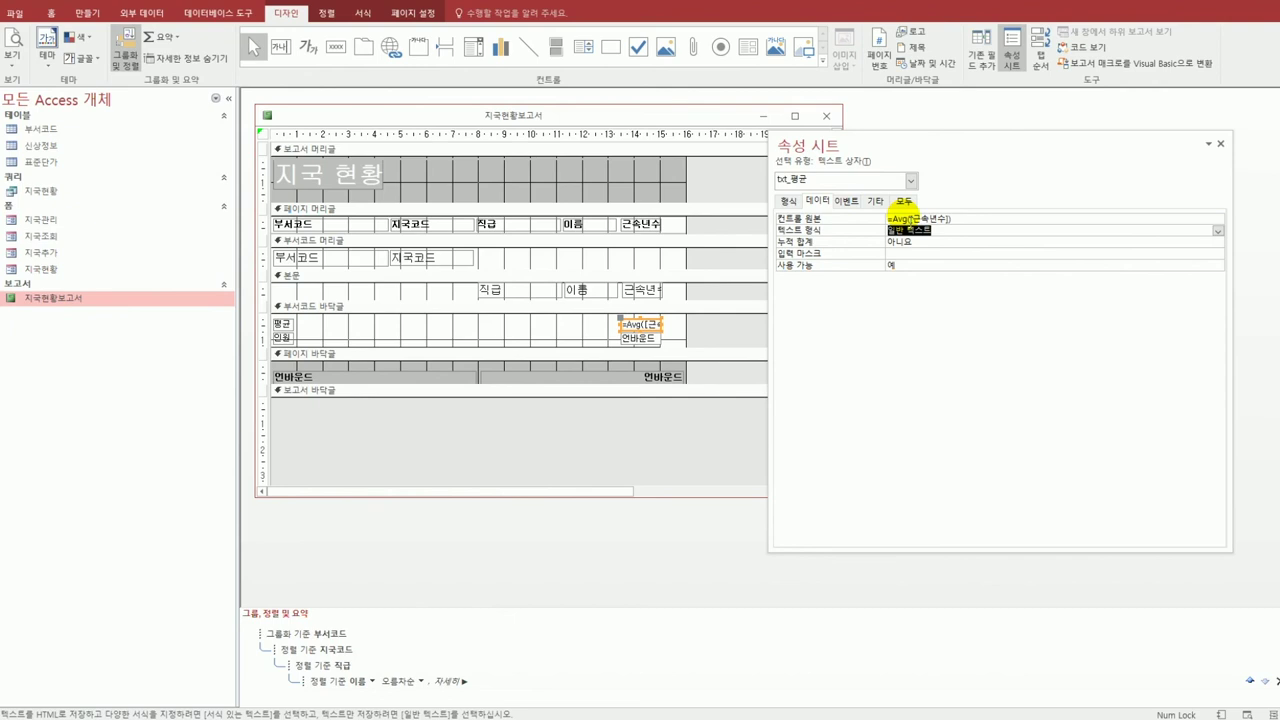
# Set the control source of the txt_인원 text box in the 부서코드 바닥글 section to =Count(*).
pyautogui.click(641, 341)
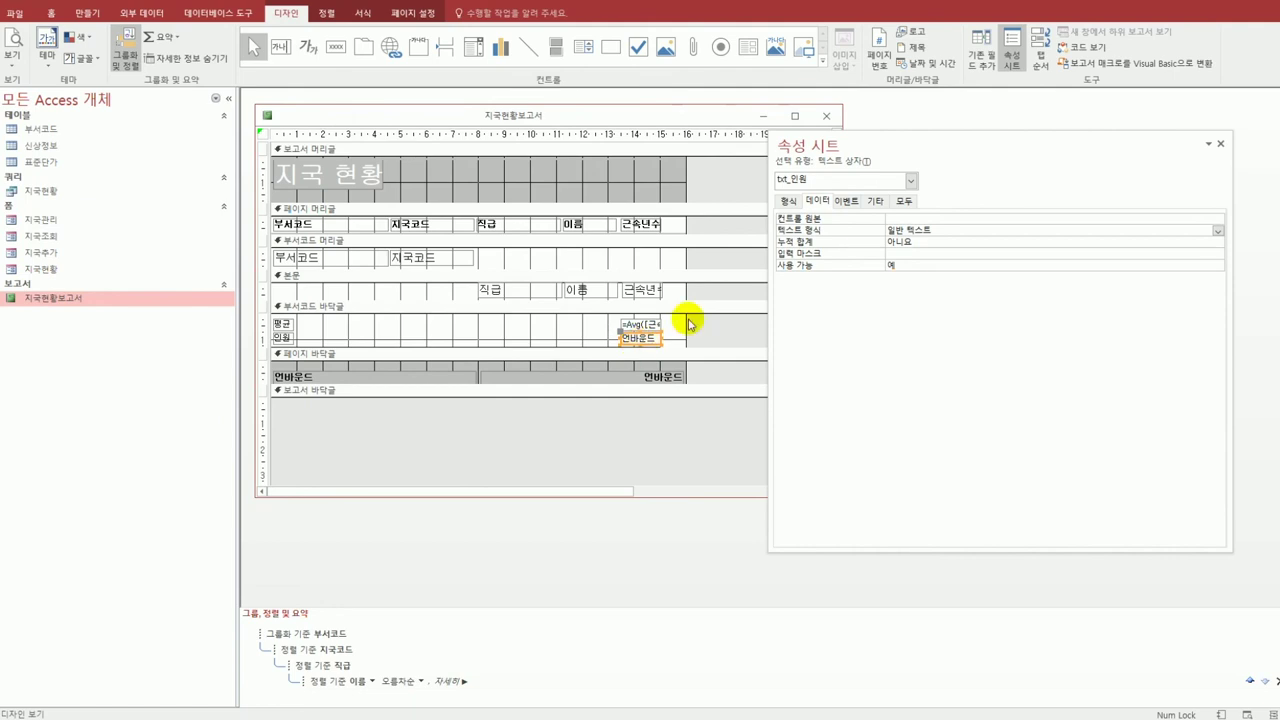
pyautogui.click(892, 219)
pyautogui.write('=')
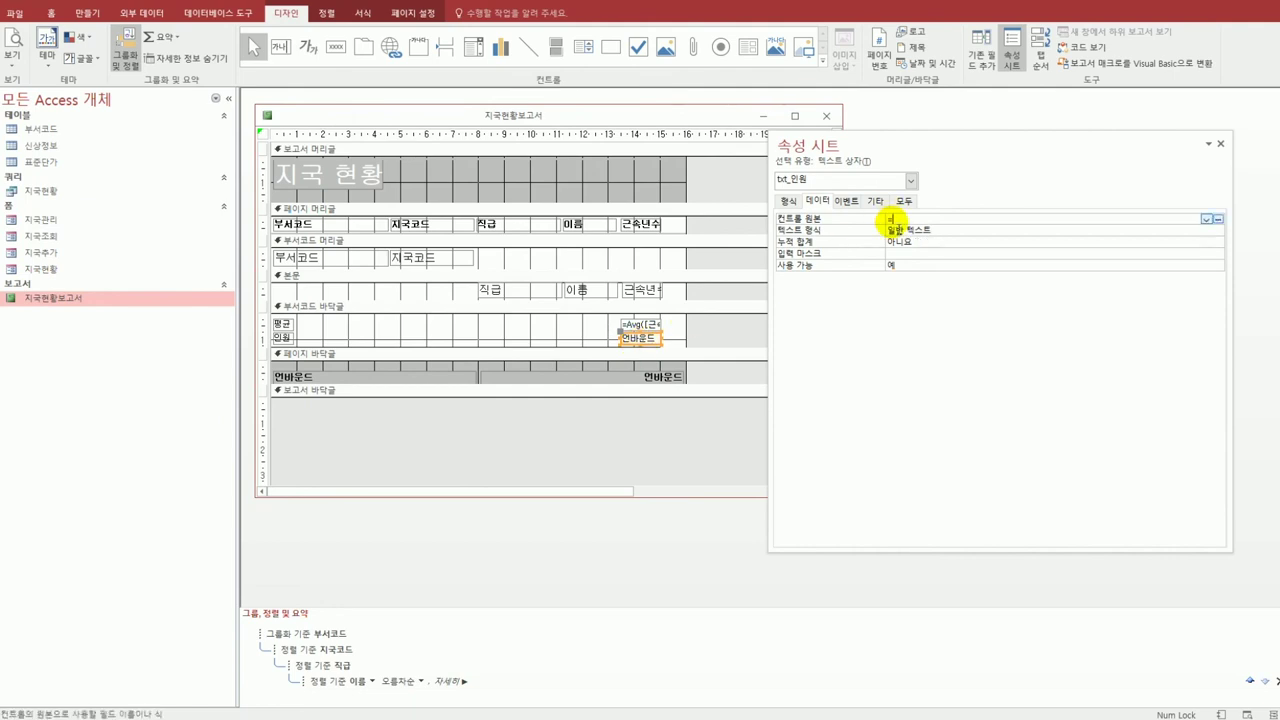
pyautogui.write('count(*)')
pyautogui.press('Return')
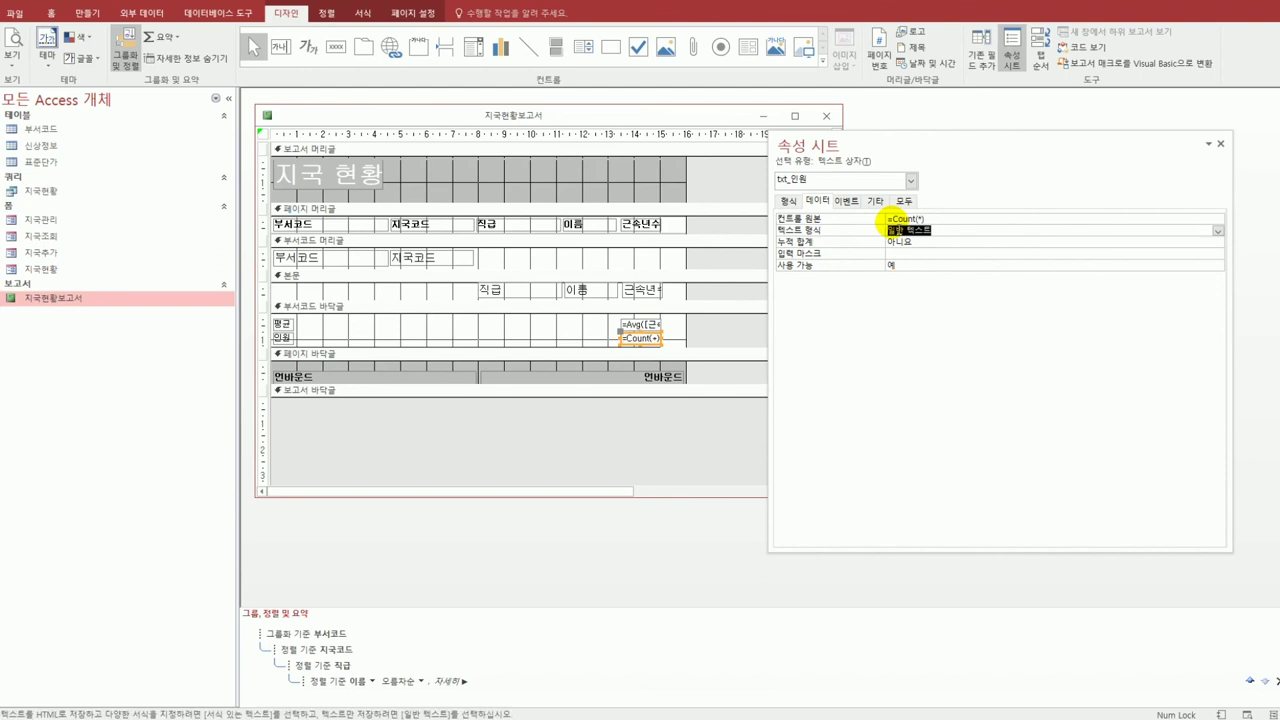
# Set the txt_날짜 text box in the 페이지 바닥글 section to the control source =Date() with the 자세한 날짜 format.
pyautogui.click(412, 380)
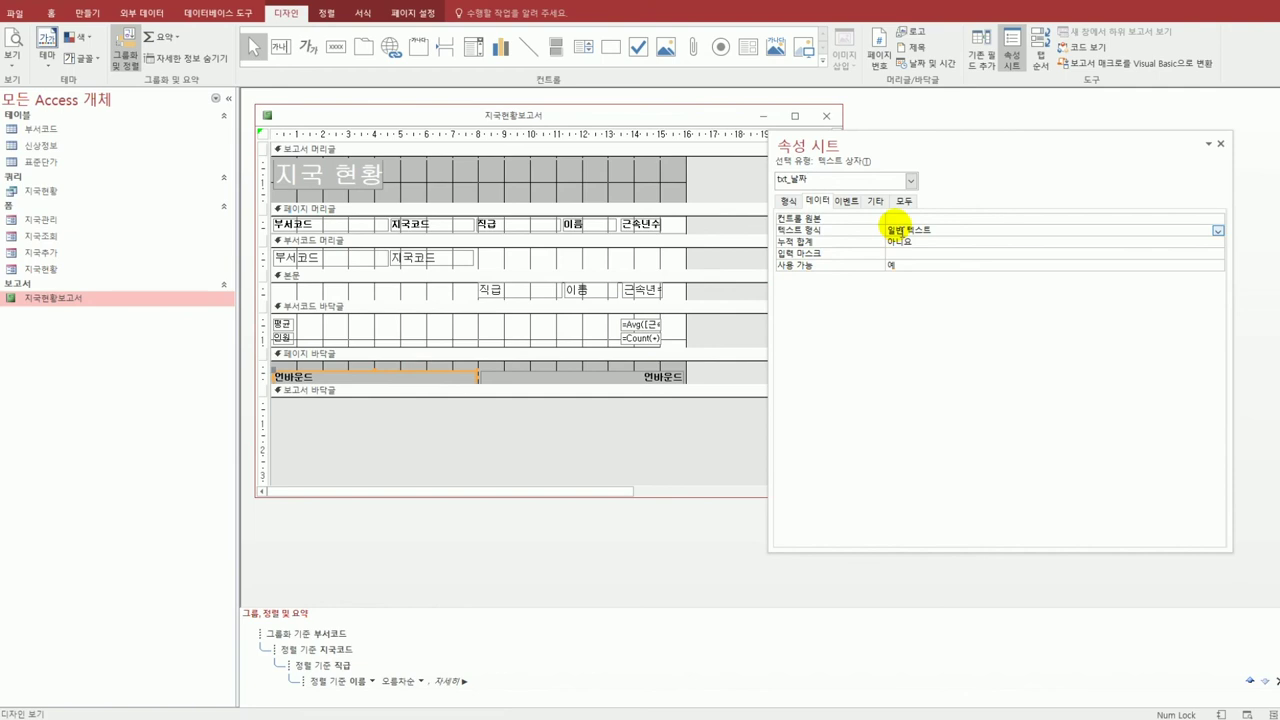
pyautogui.click(903, 219)
pyautogui.write('=')
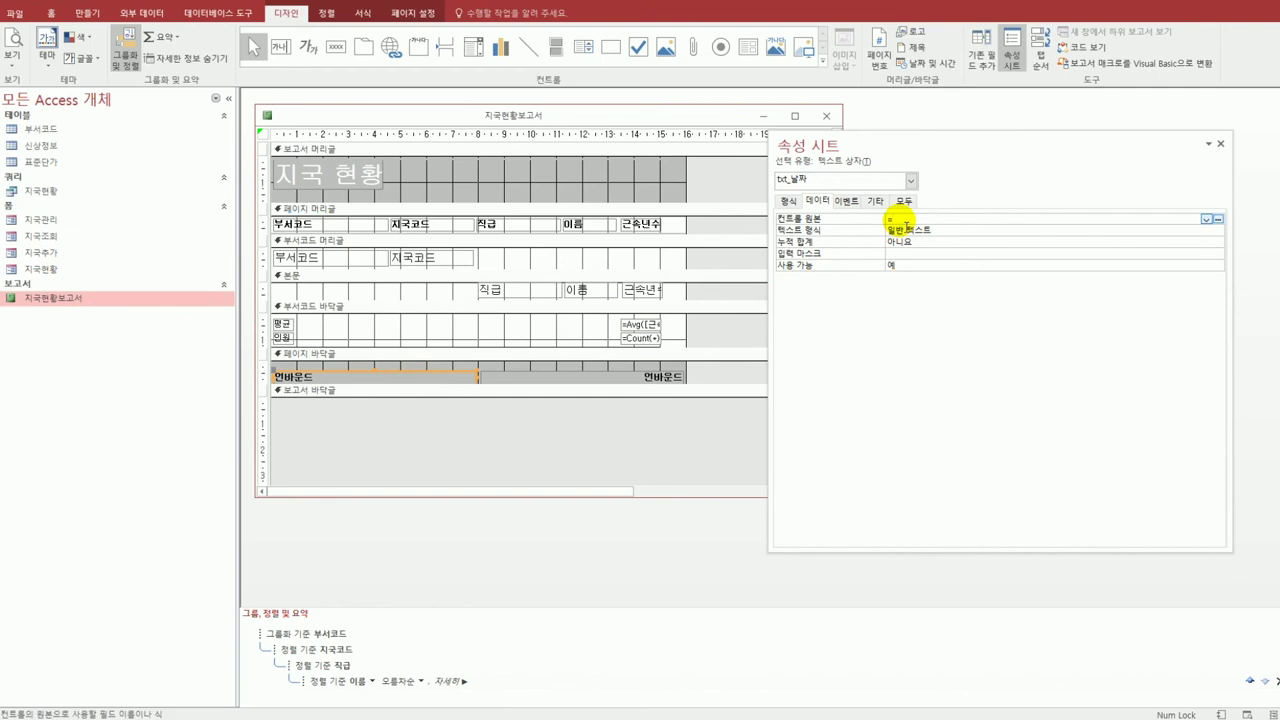
pyautogui.write('date()')
pyautogui.press('Return')
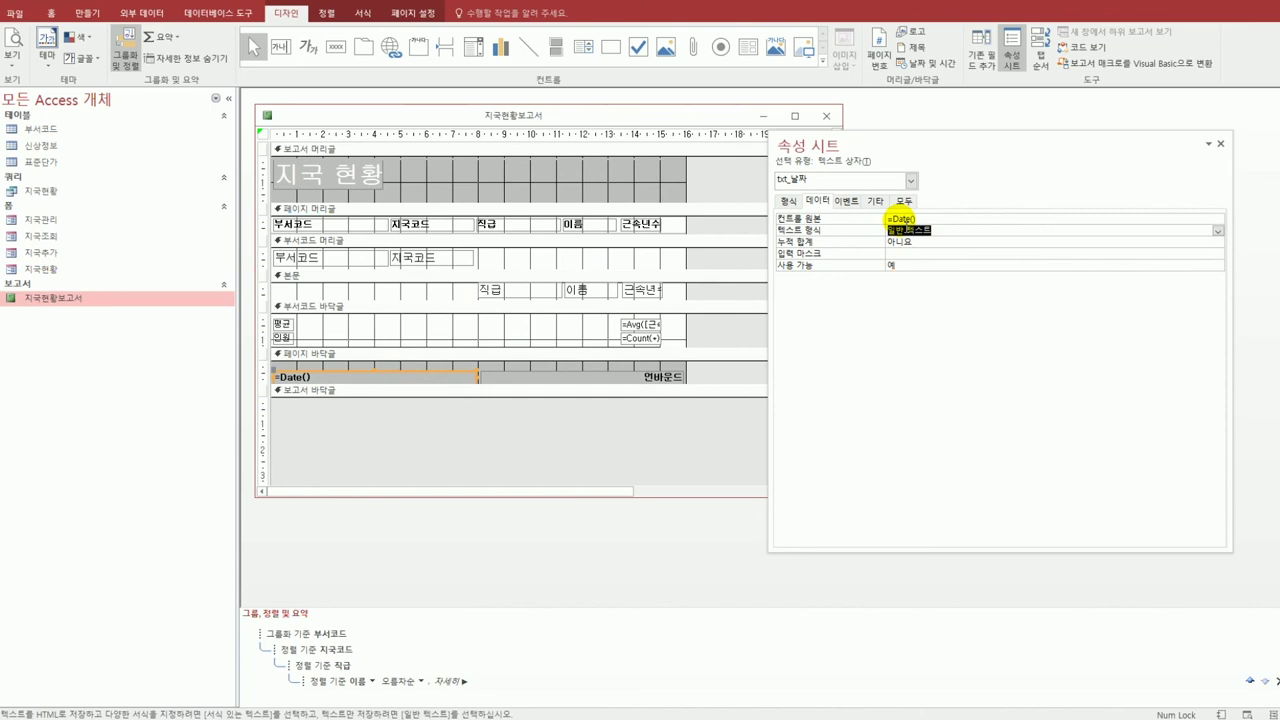
pyautogui.click(789, 203)
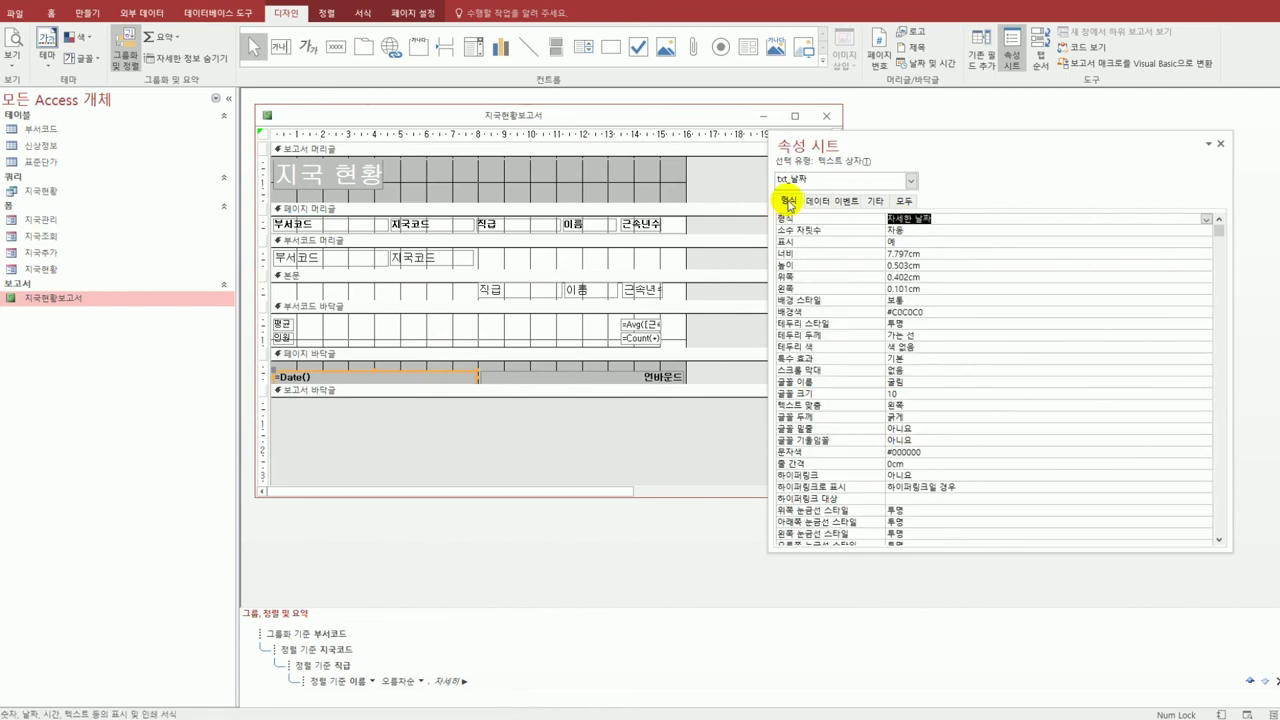
pyautogui.click(1206, 220)
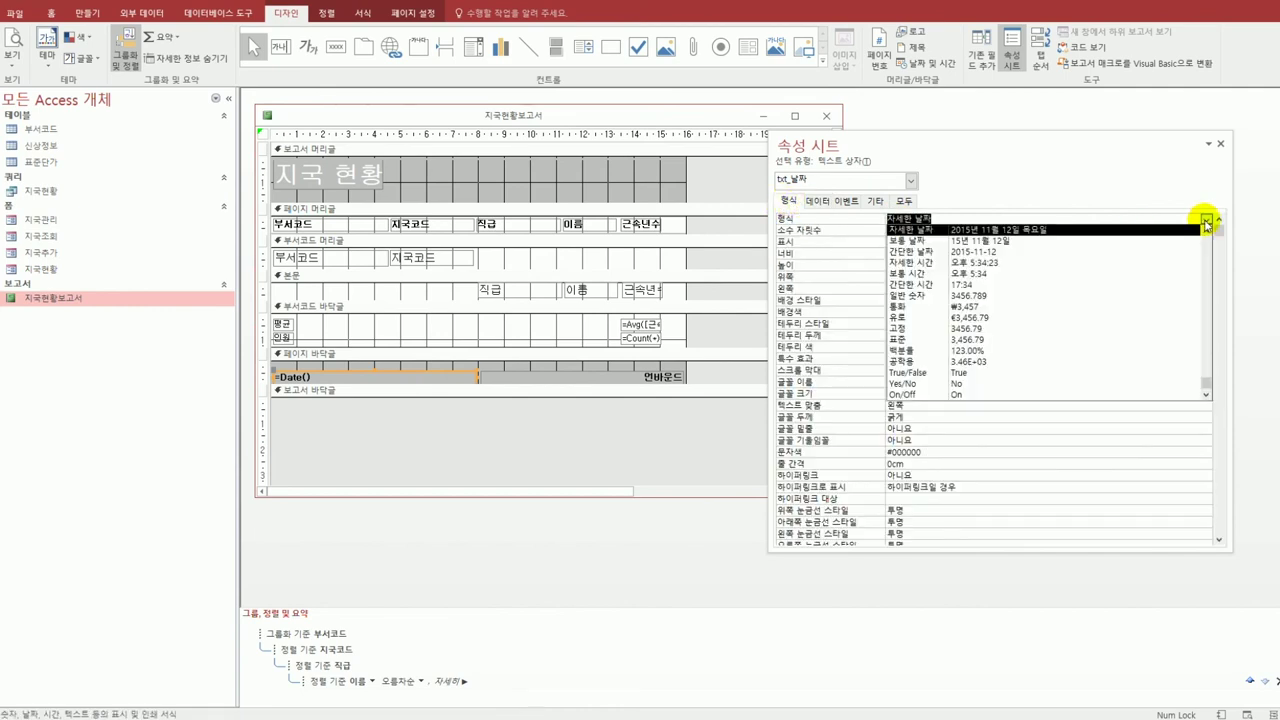
pyautogui.click(1122, 230)
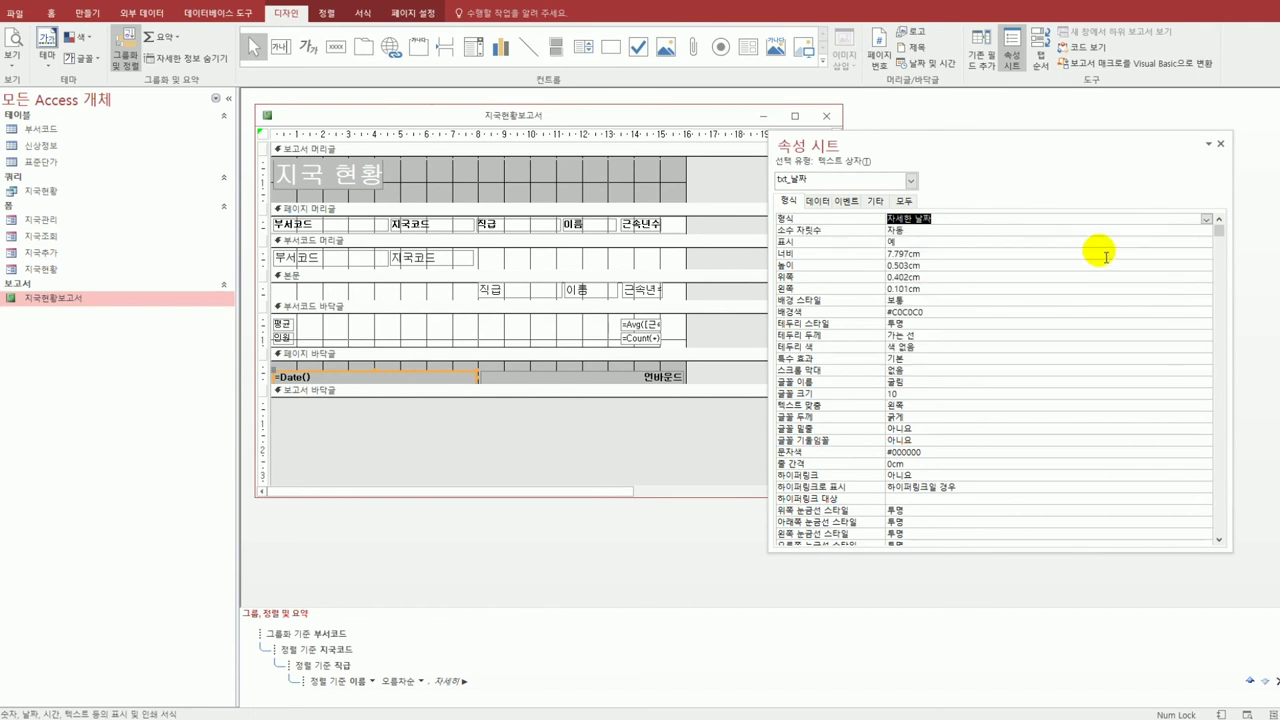
# Set the control source of the txt_페이지 text box in the 페이지 바닥글 section to =[Page] & " / " & [Pages].
pyautogui.click(647, 378)
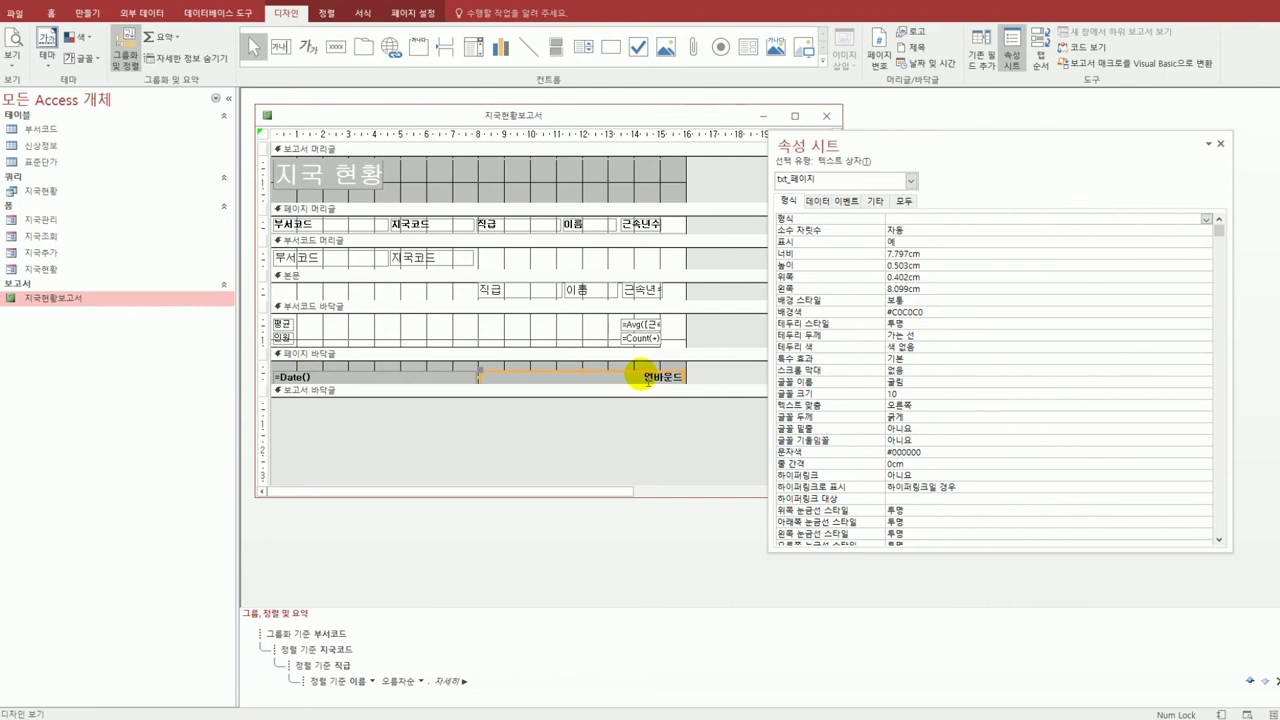
pyautogui.click(826, 204)
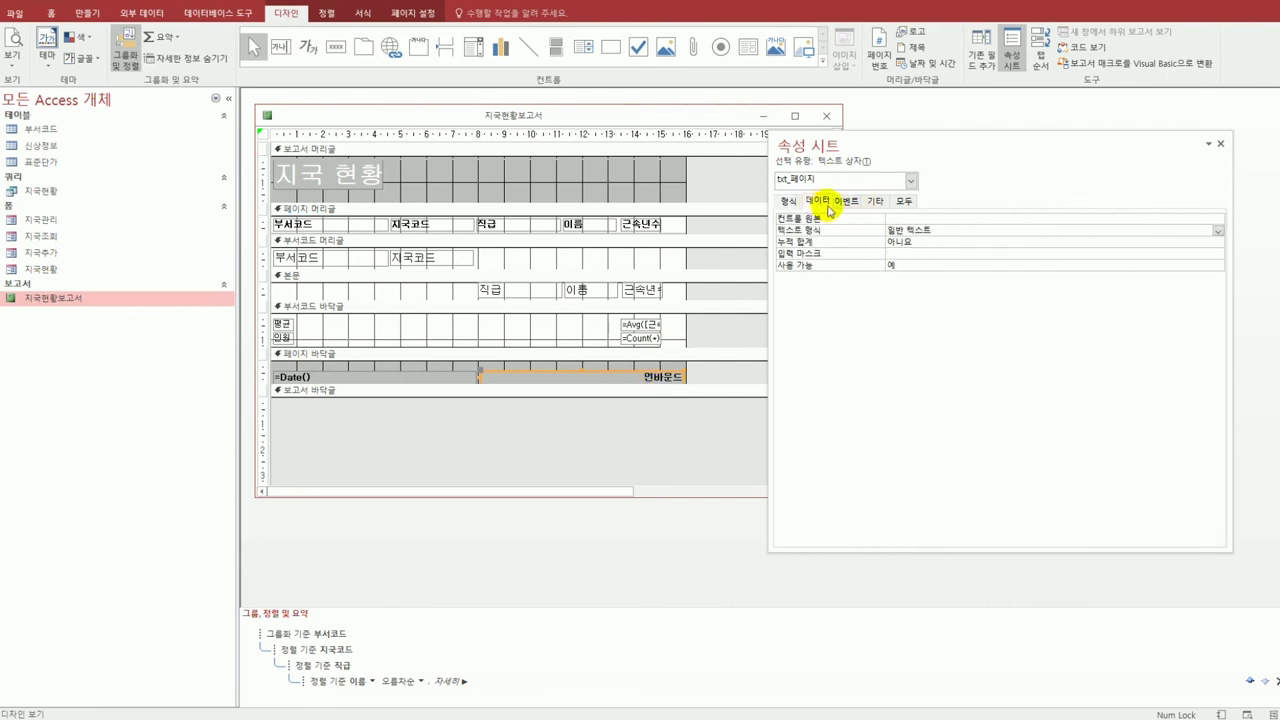
pyautogui.click(898, 218)
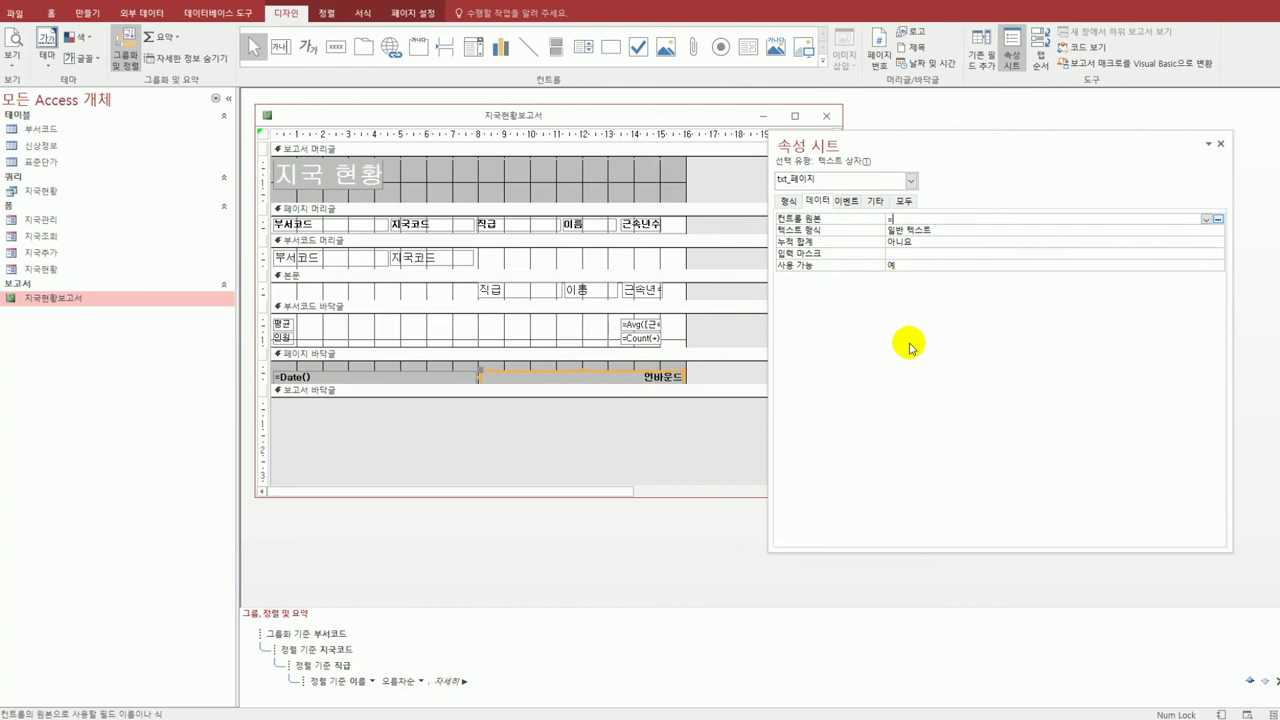
pyautogui.write('=[page] & " / ')
pyautogui.write(' & [pages]')
pyautogui.click(945, 268)
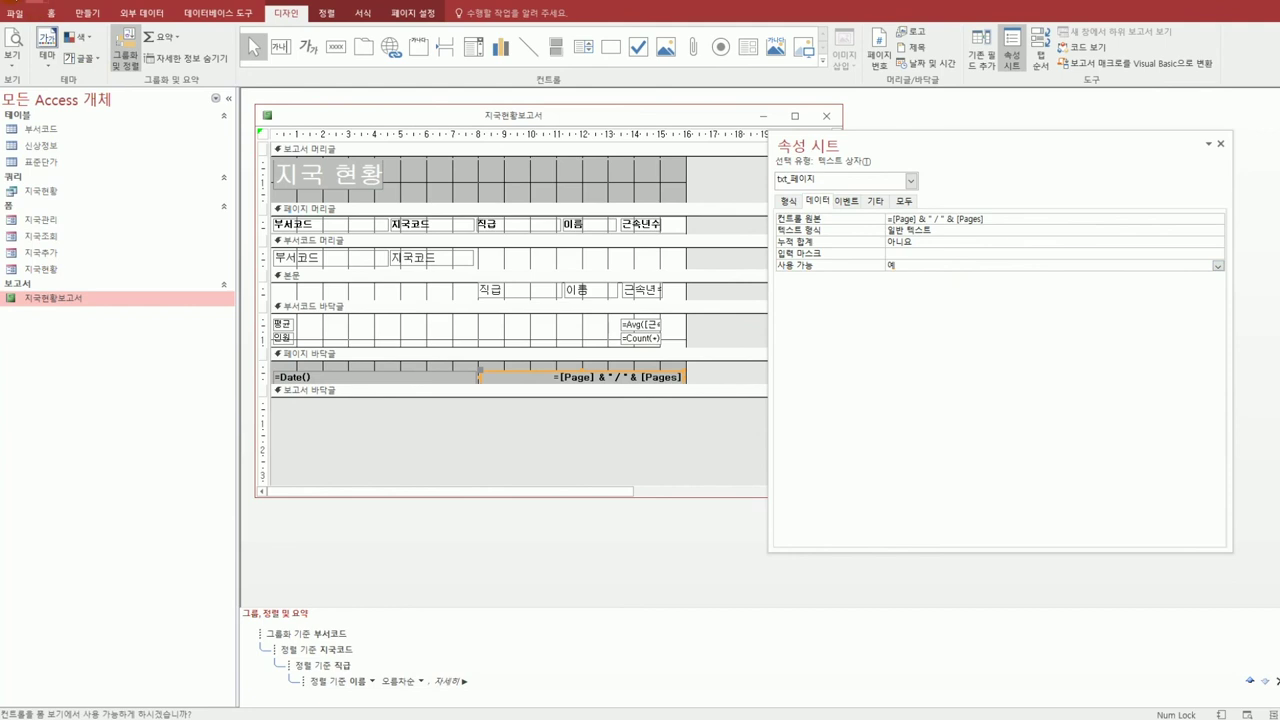
# Check the 지국현황보고서 report's grouping, summaries, date and page number in print preview, and close the report.
pyautogui.click(14, 62)
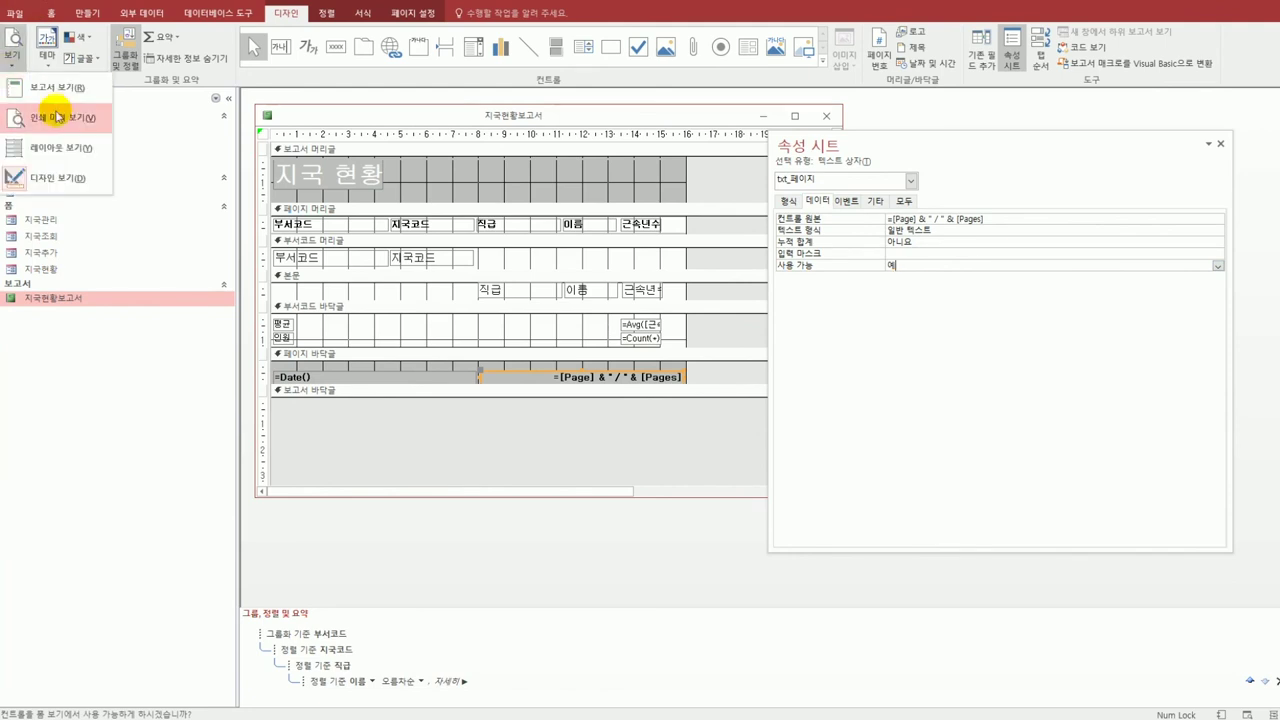
pyautogui.click(60, 100)
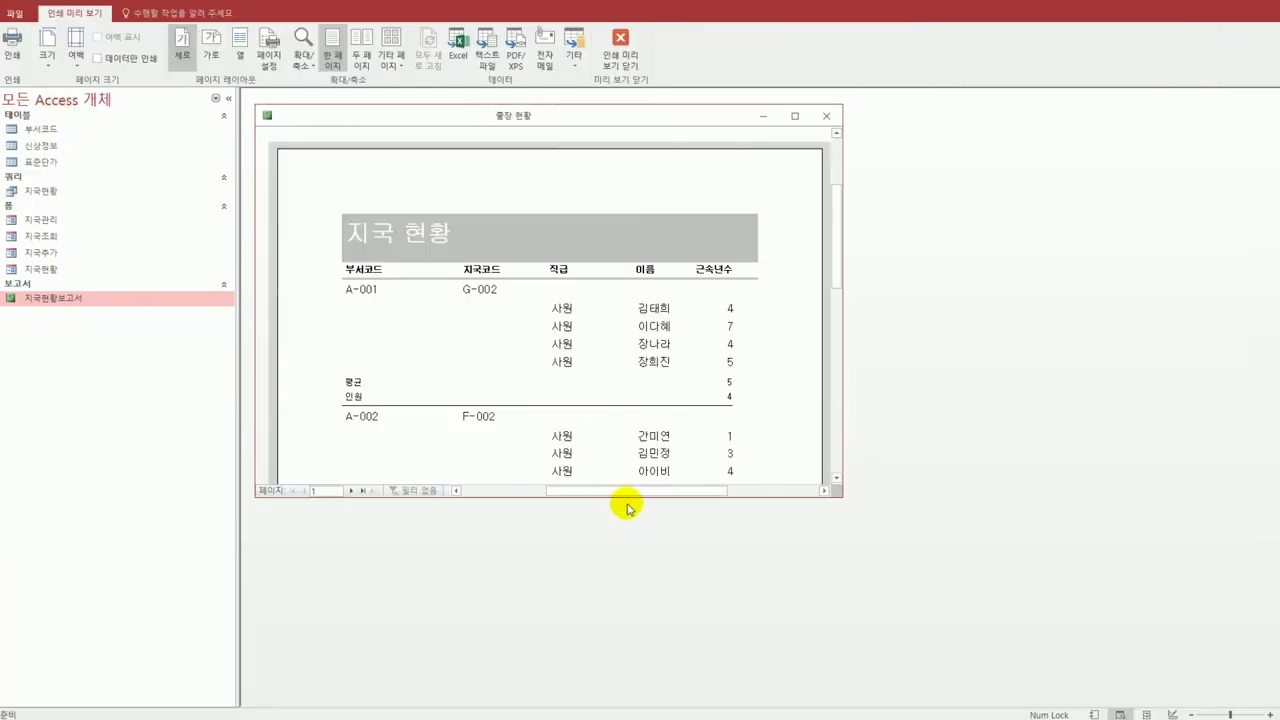
pyautogui.moveTo(619, 503); pyautogui.dragTo(637, 666)
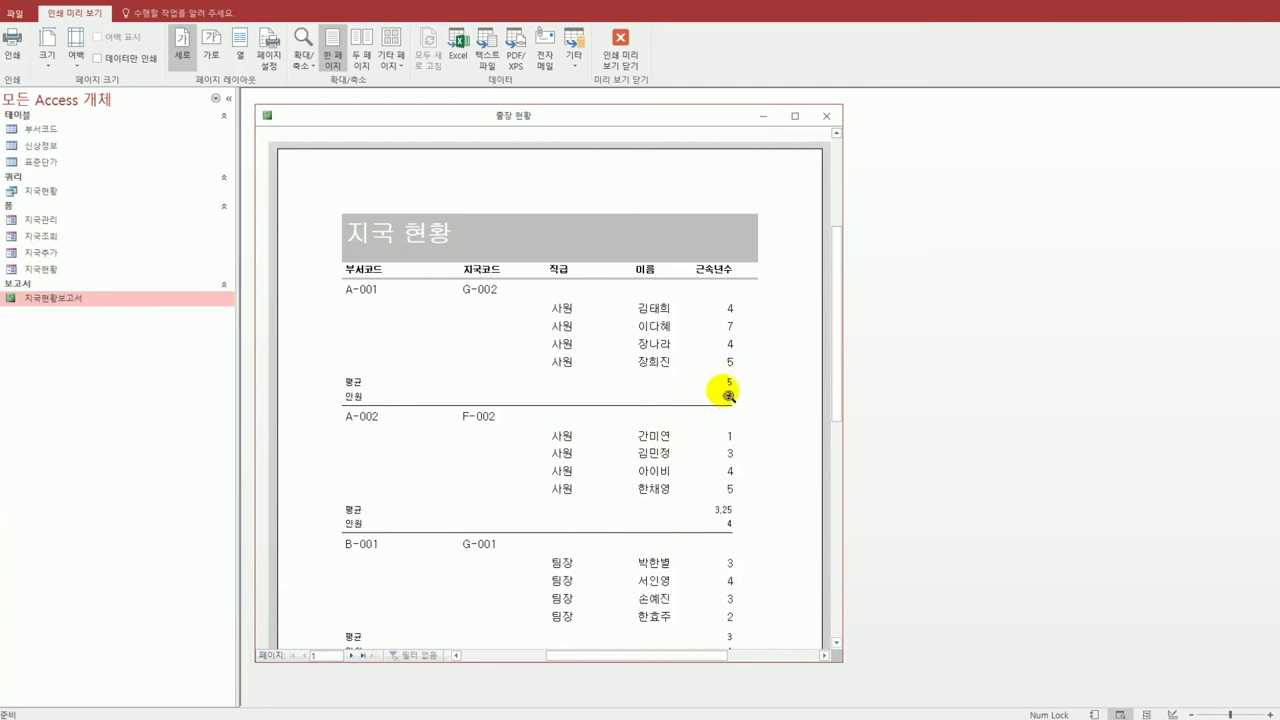
pyautogui.scroll(-1, 600, 543)
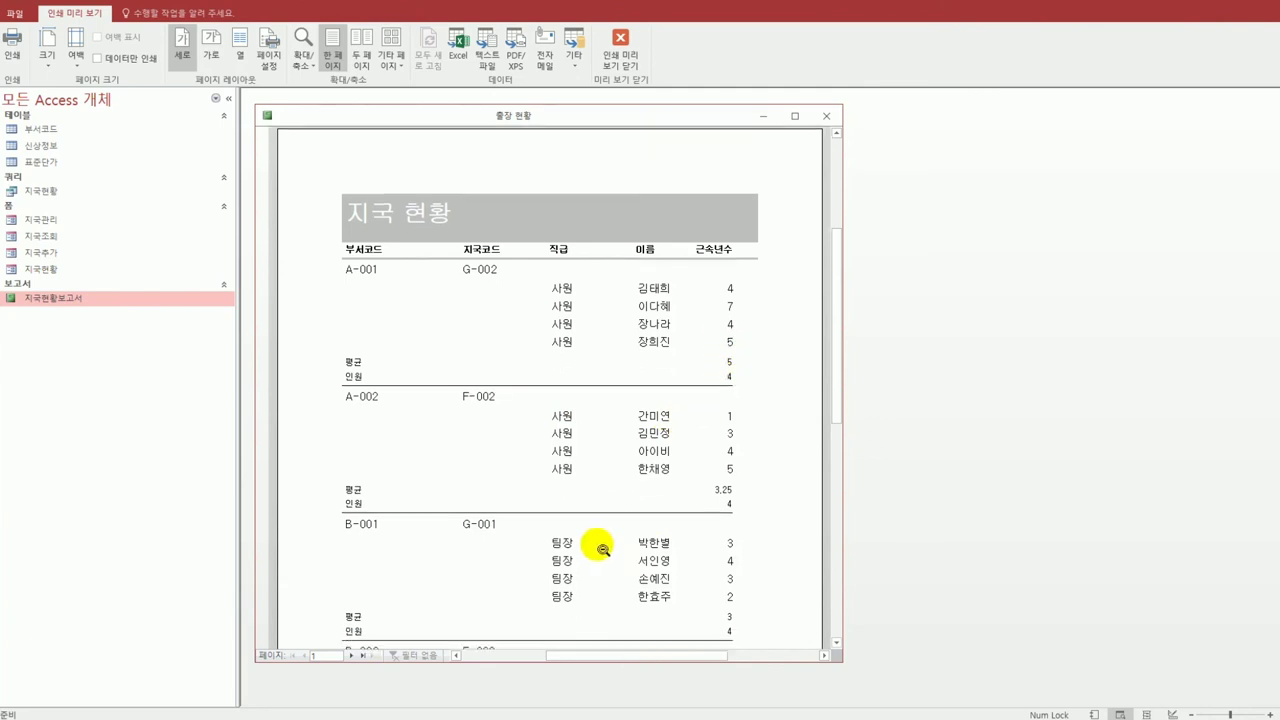
pyautogui.scroll(-5, 596, 550)
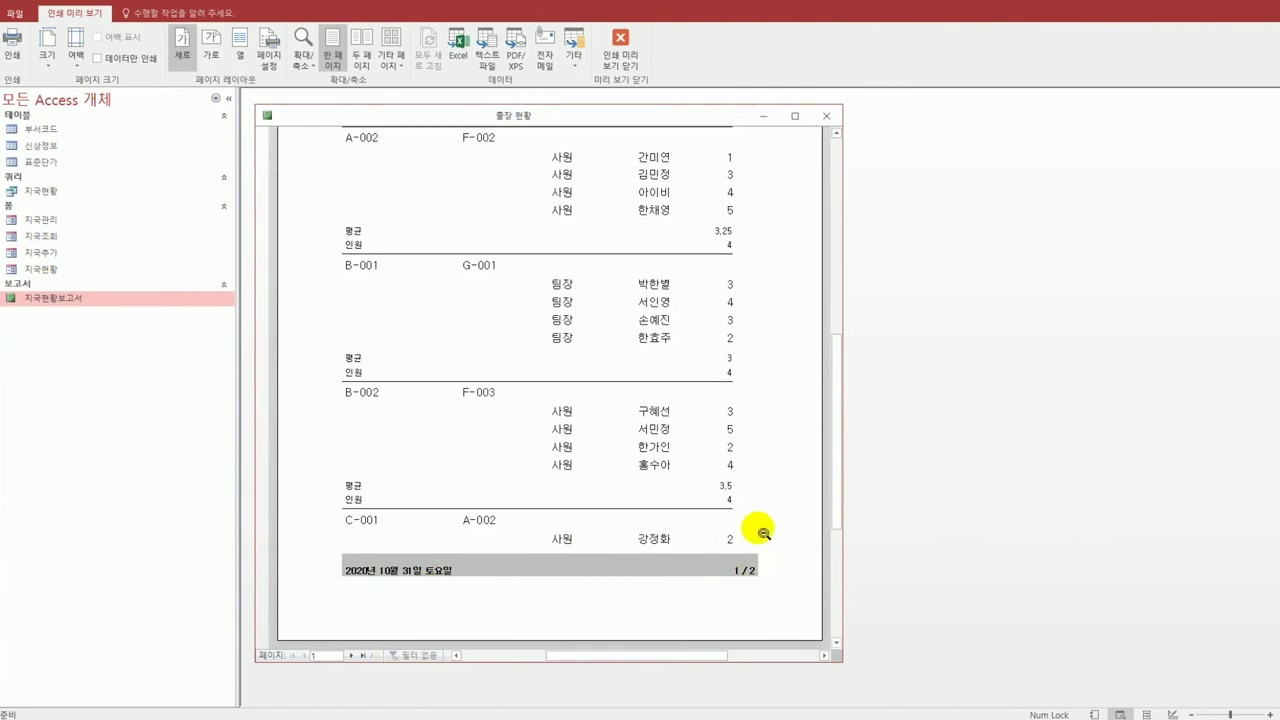
pyautogui.scroll(4, 770, 576)
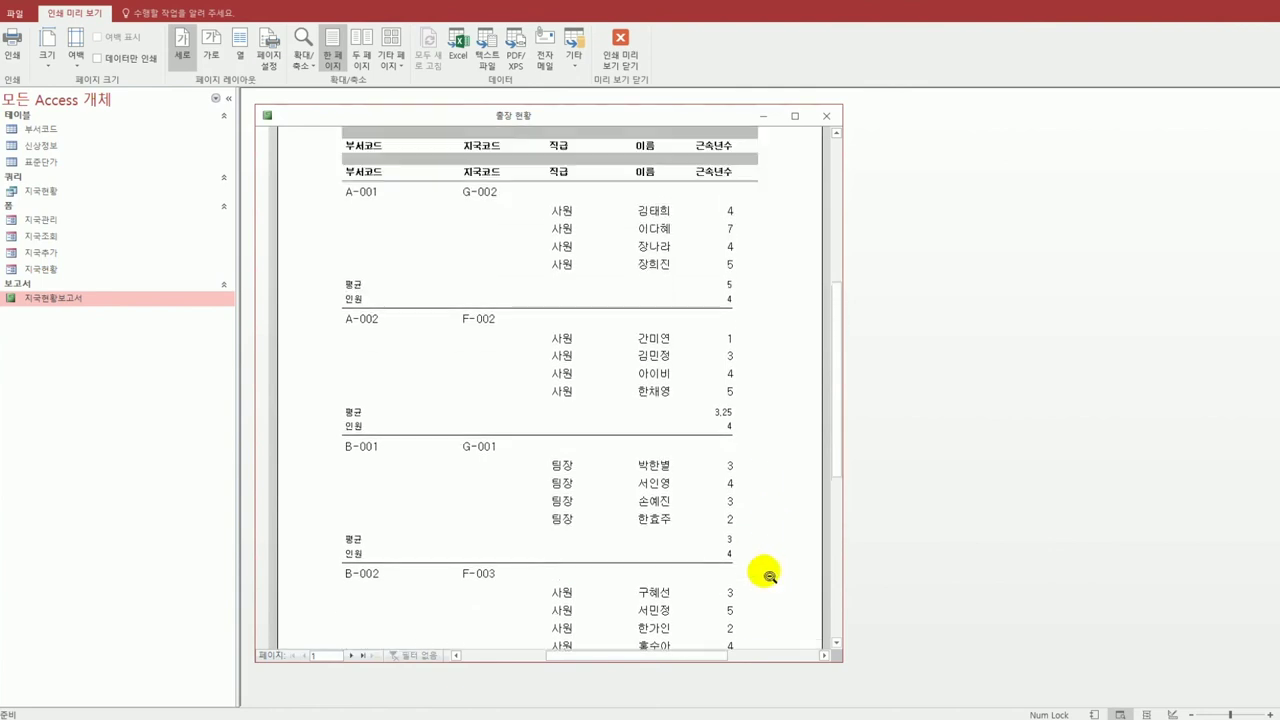
pyautogui.click(628, 48)
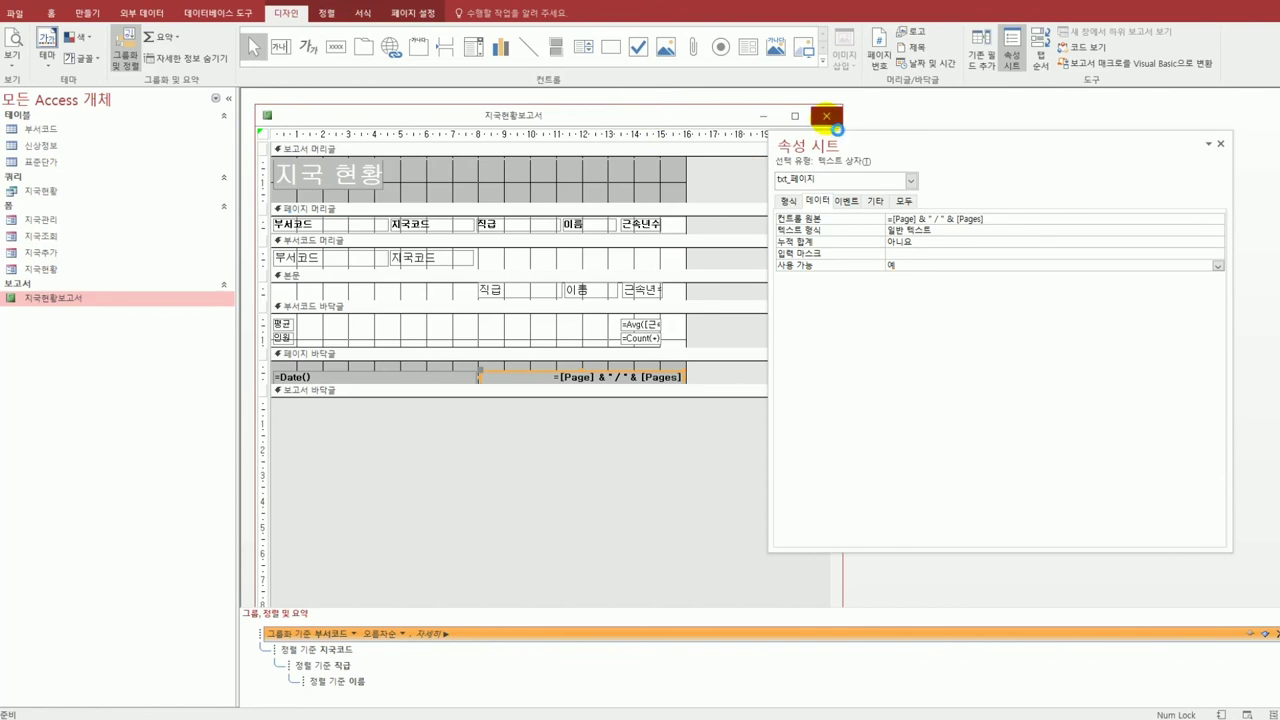
pyautogui.click(826, 118)
pyautogui.click(826, 118)
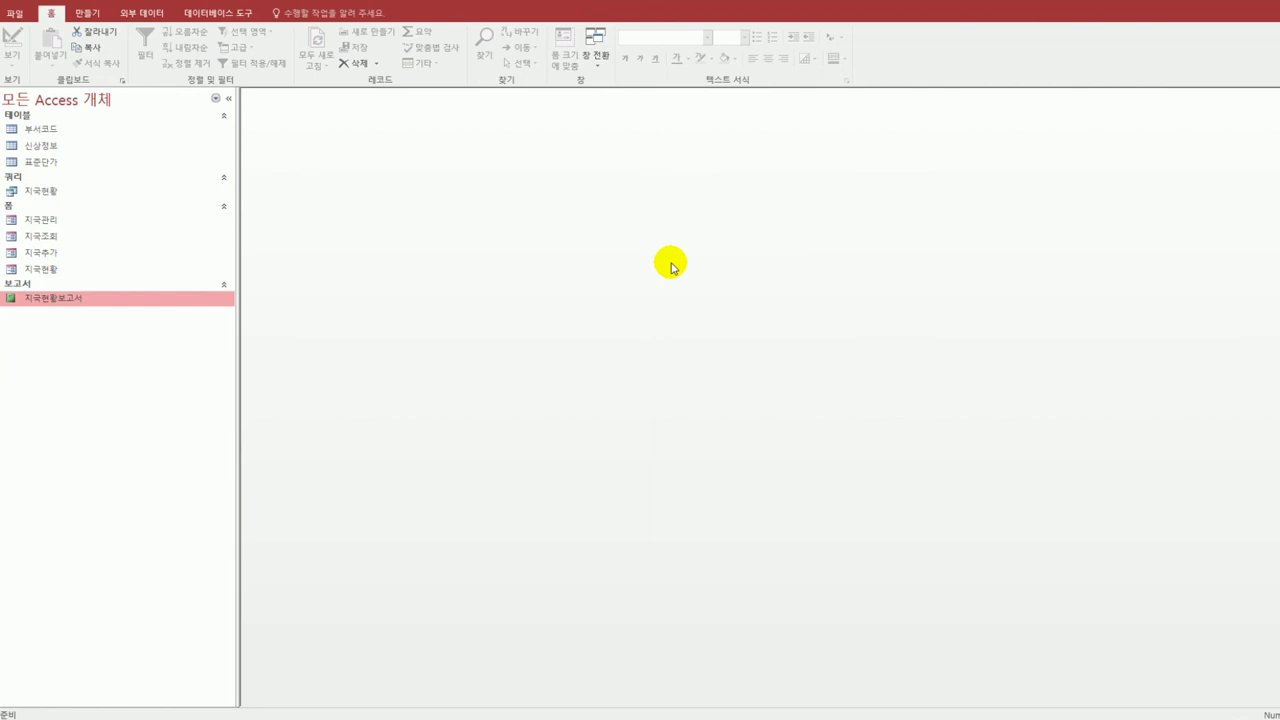
# Open the 지국조회 form in design view.
pyautogui.click(44, 238)
pyautogui.rightClick(45, 244)
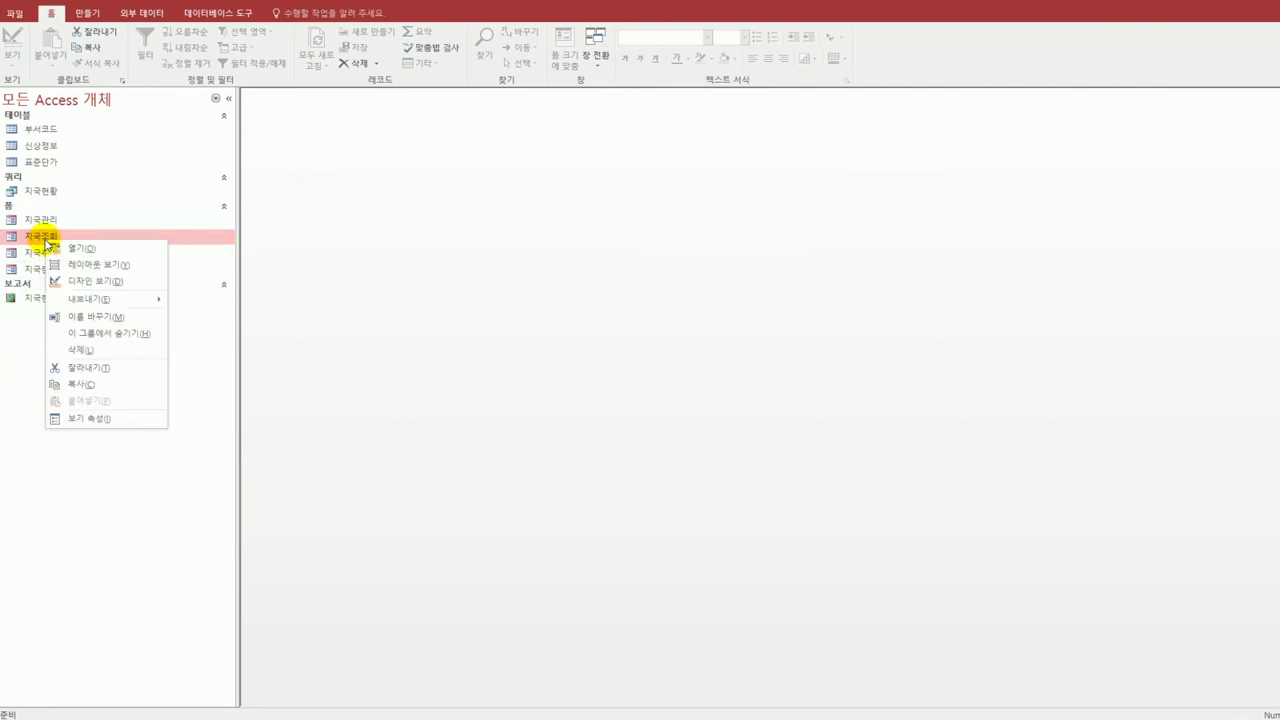
pyautogui.click(100, 286)
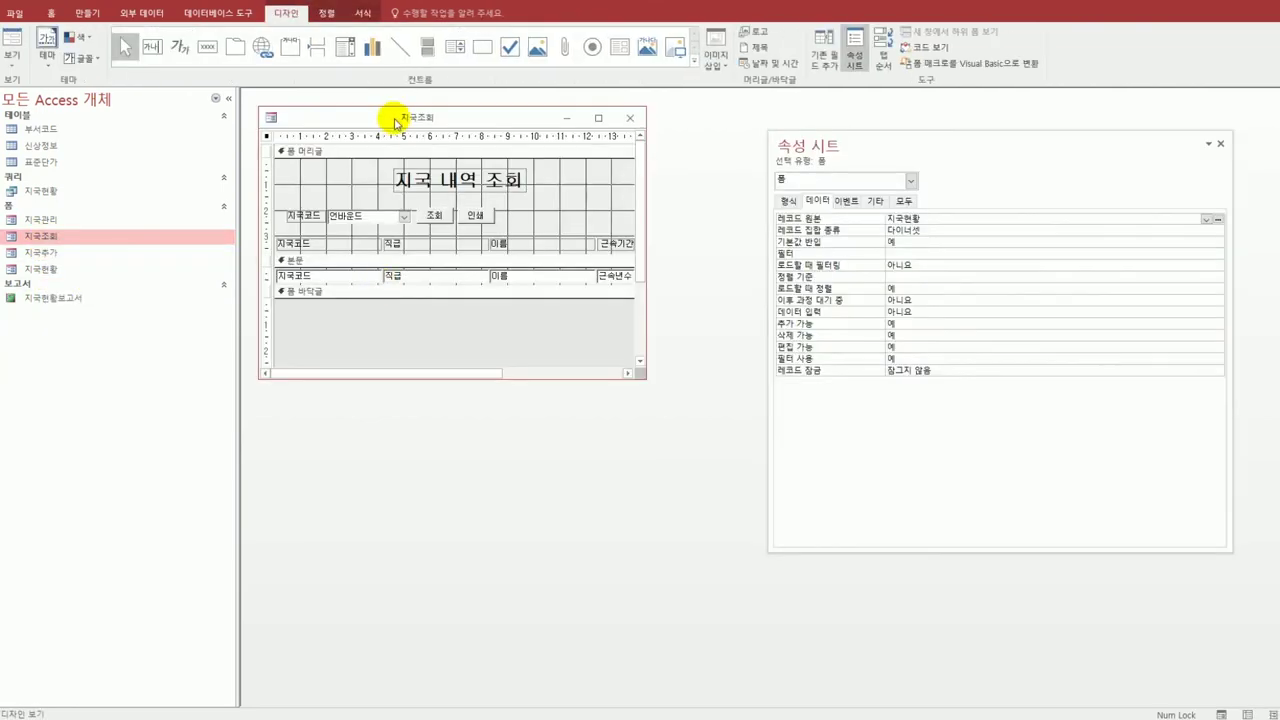
pyautogui.moveTo(392, 116); pyautogui.dragTo(398, 132)
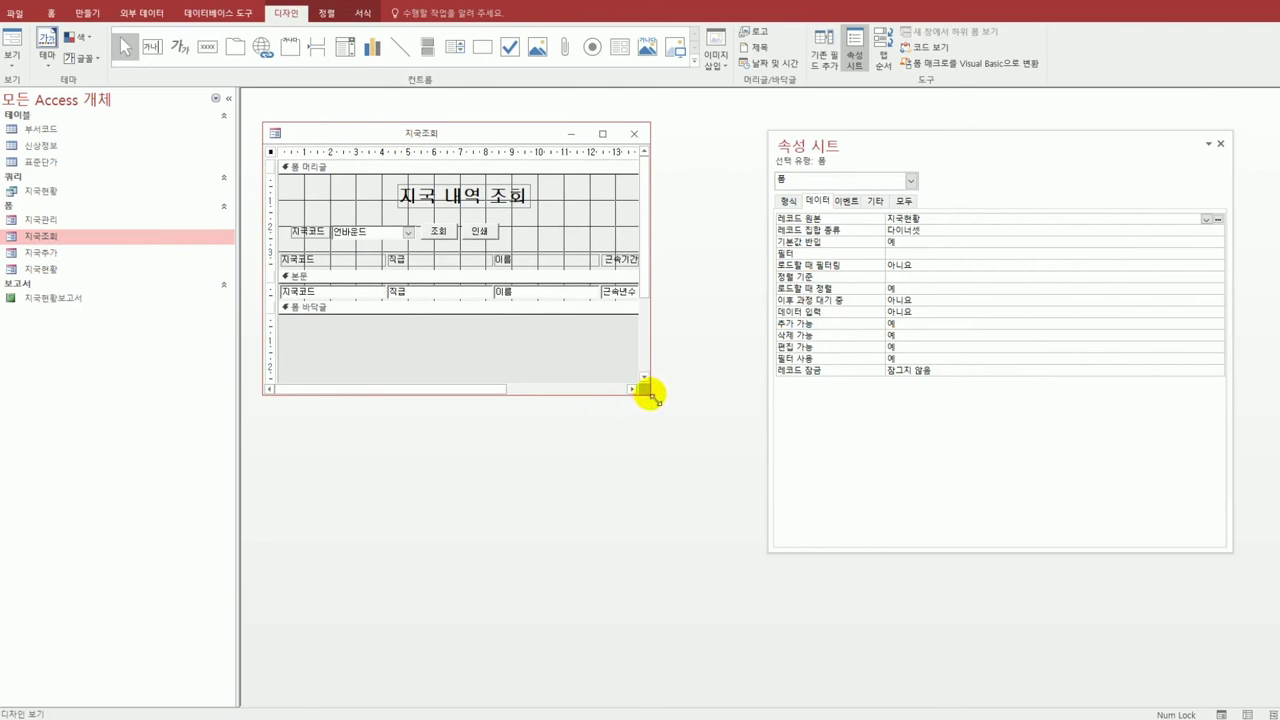
# Create an On Click event procedure for the cmd_조회 button in the form header.
pyautogui.click(440, 232)
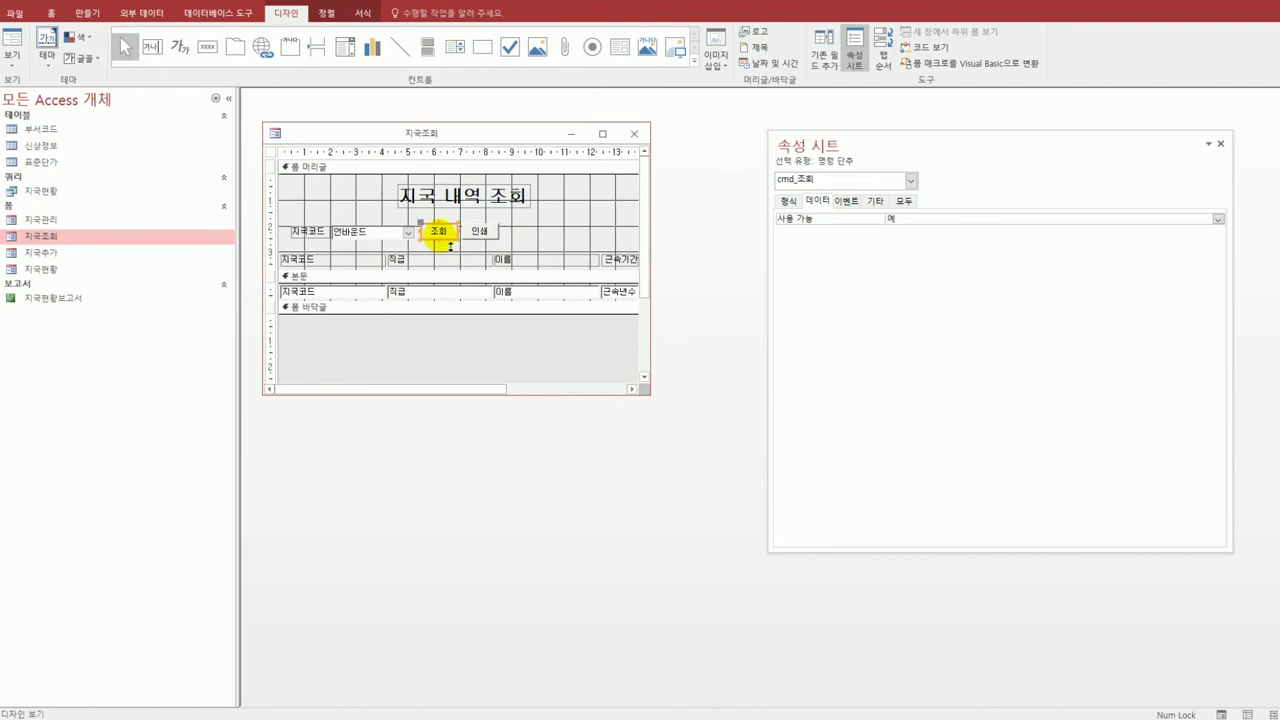
pyautogui.click(848, 201)
pyautogui.moveTo(880, 145); pyautogui.dragTo(796, 130)
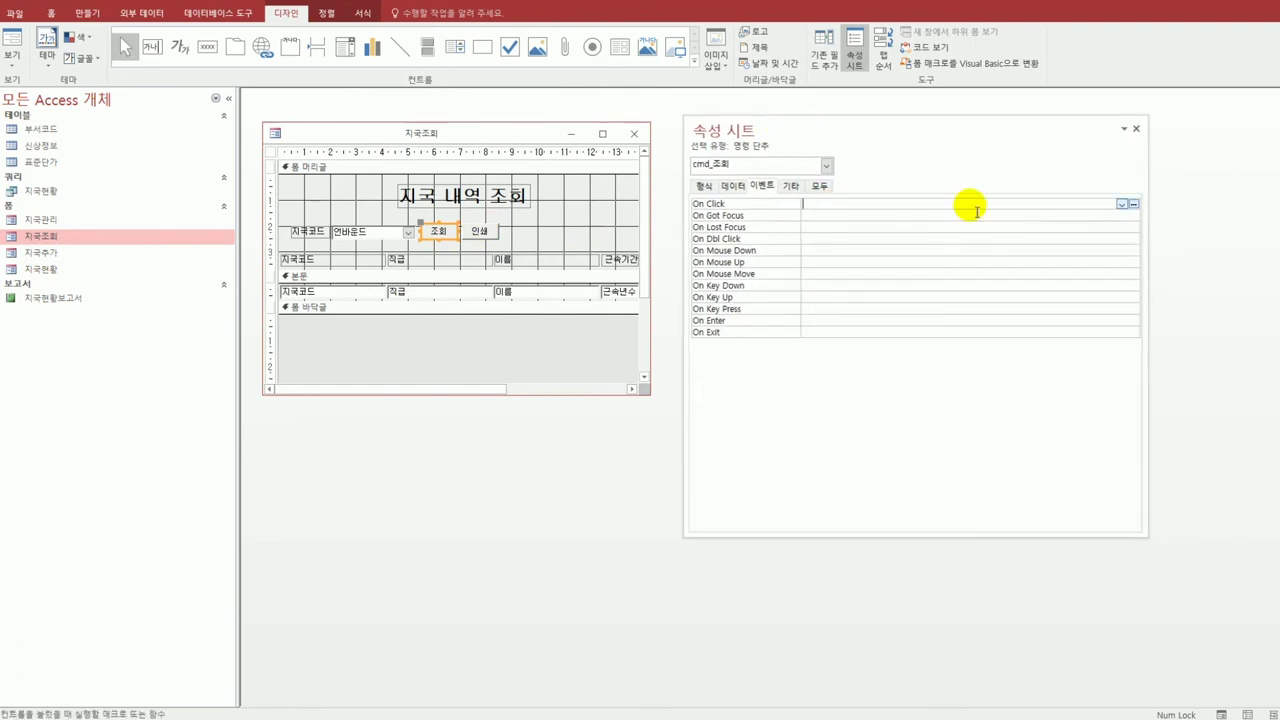
pyautogui.click(1122, 204)
pyautogui.click(1113, 214)
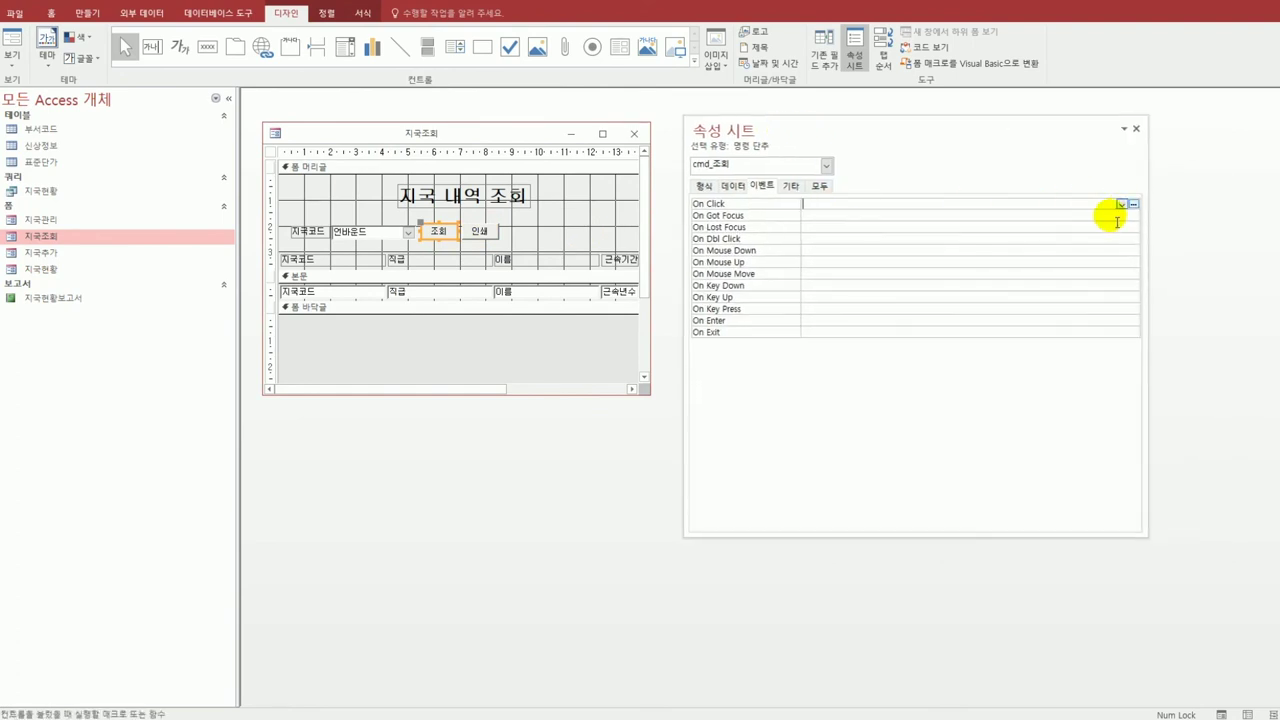
pyautogui.click(1131, 203)
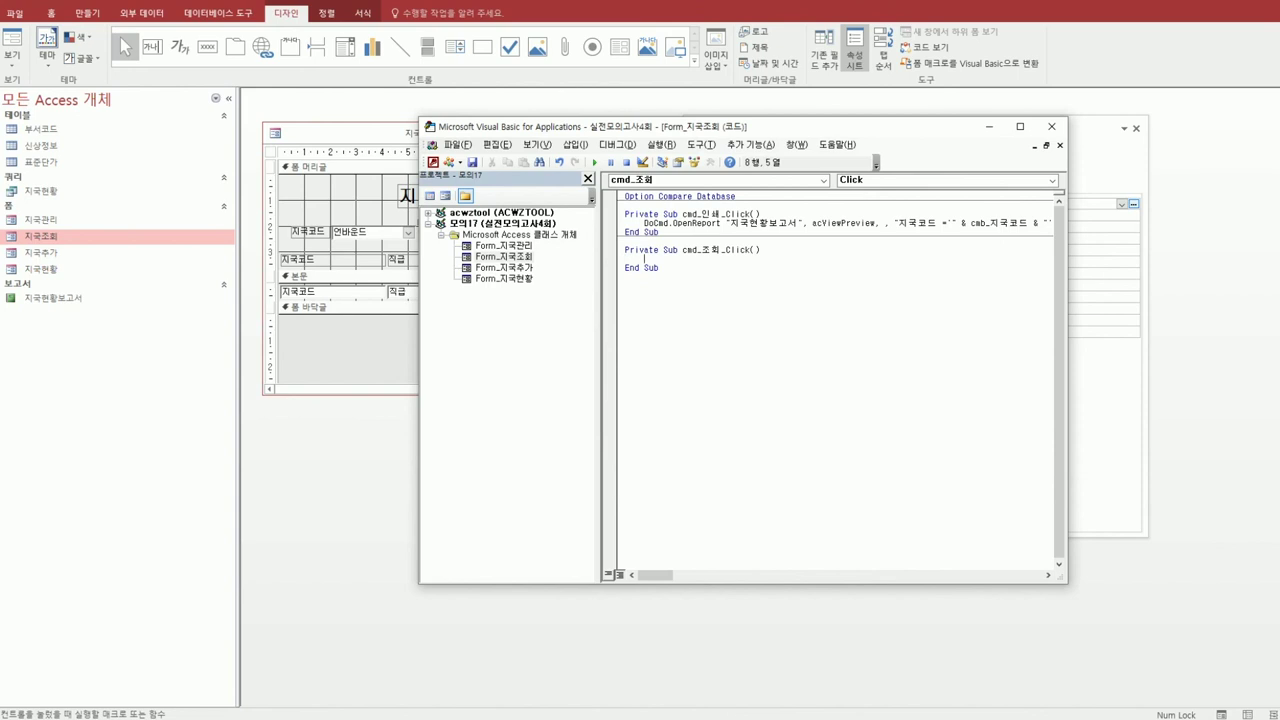
# In the cmd_조회_Click procedure, write the line Me.Filter = "지국코드 = '" & cmb_지국코드 & "'".
pyautogui.write('me')
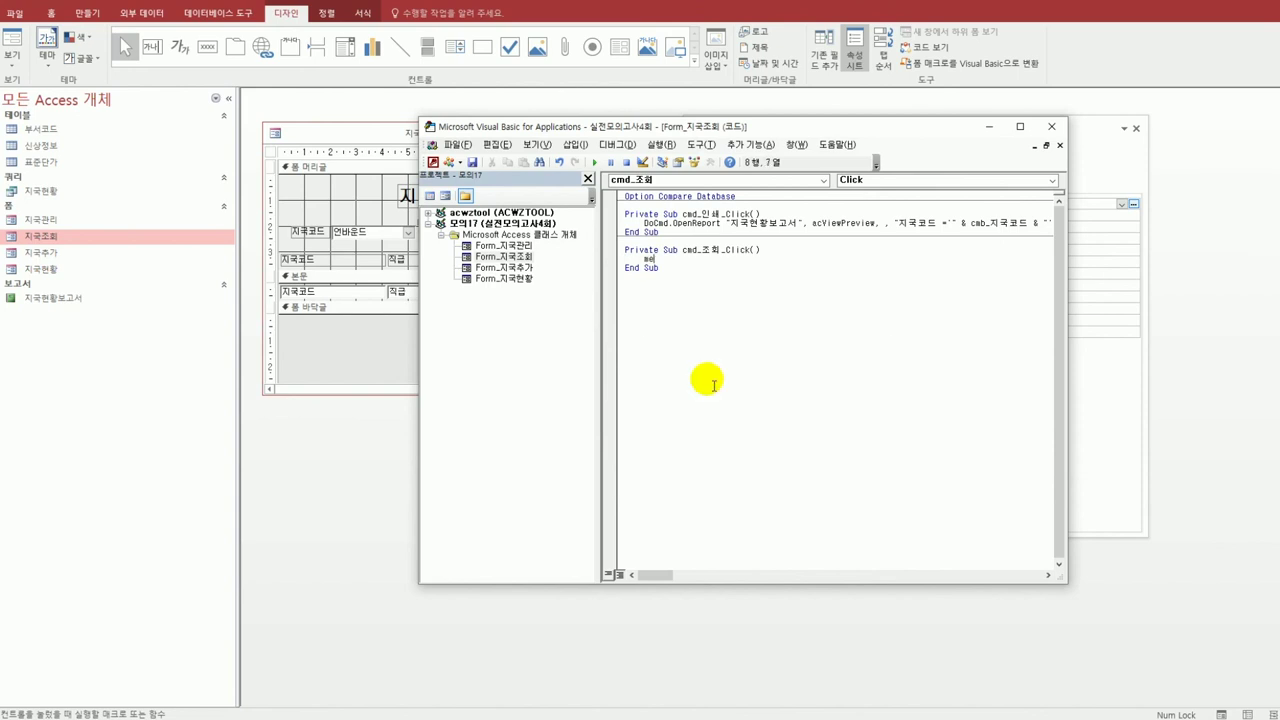
pyautogui.write('.filter ')
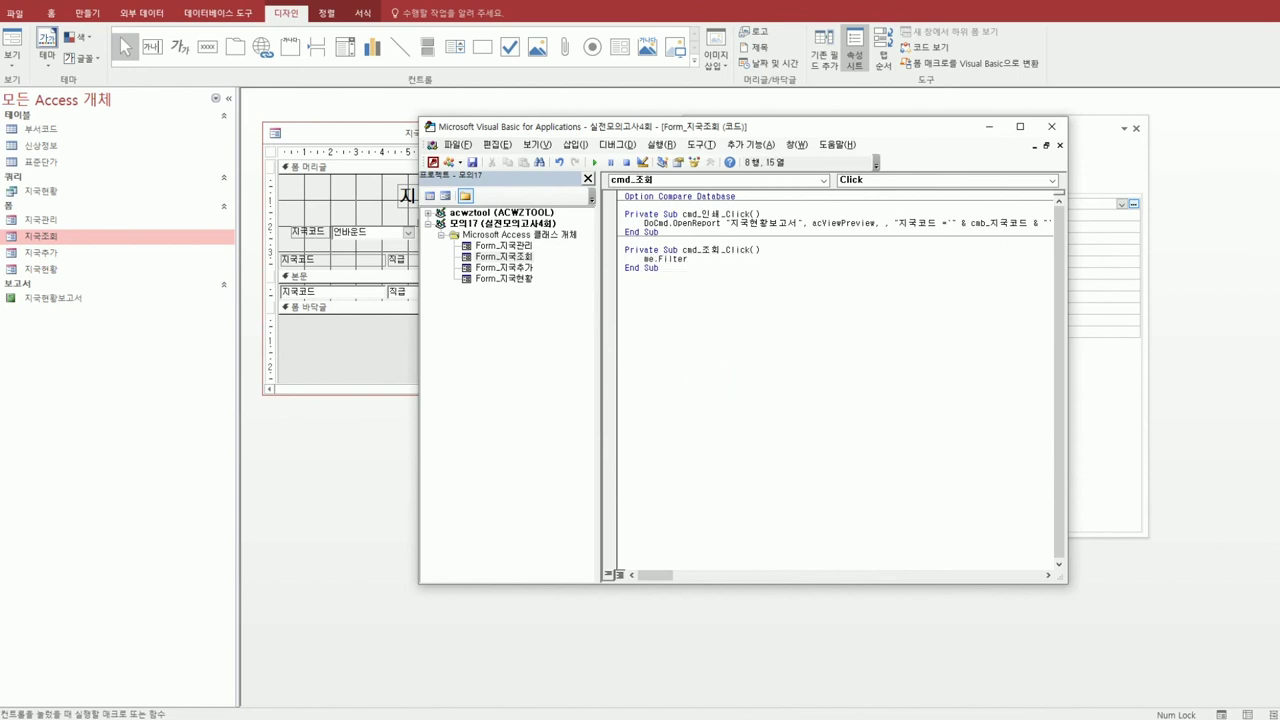
pyautogui.write('= "지국코드 = cmb_지국코드"')
pyautogui.press('Left')
pyautogui.press('Left')
pyautogui.press('Left')
pyautogui.press('Left')
pyautogui.press('Left')
pyautogui.write('\'\'" &  &')
pyautogui.press('Return')
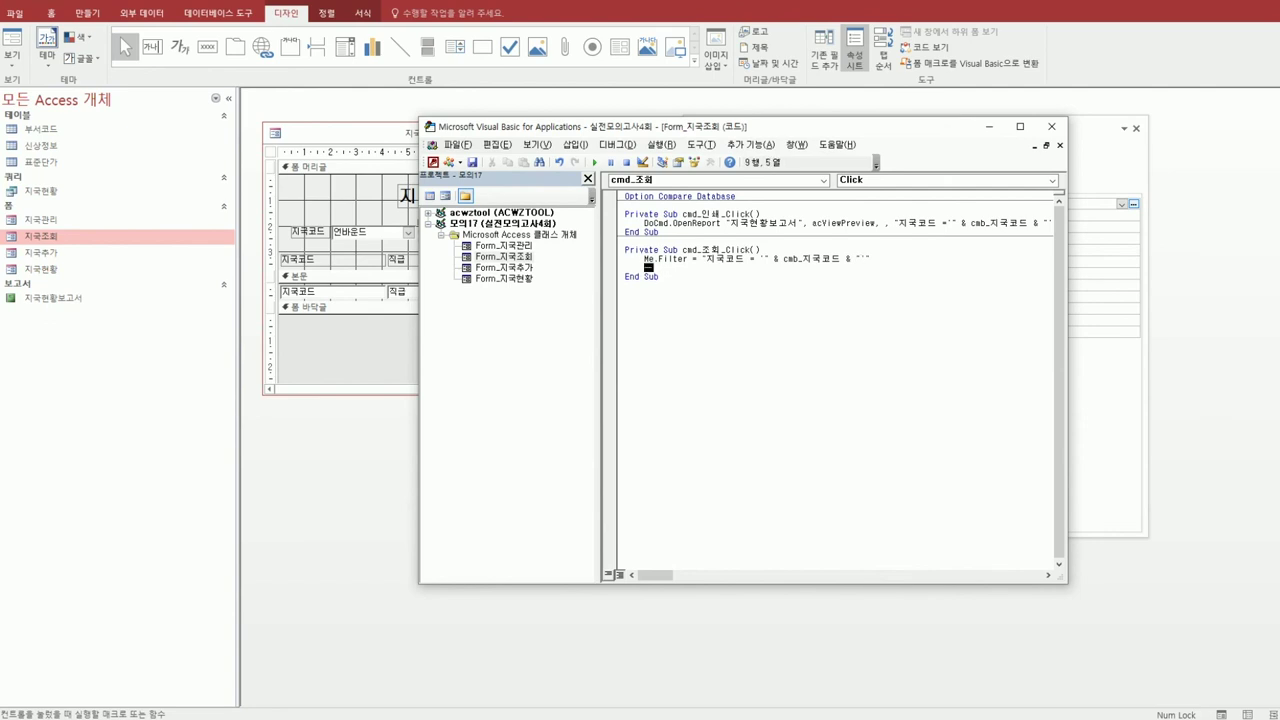
# Add the line Me.FilterOn = True below the filter statement and close the code editor.
pyautogui.write('me.f')
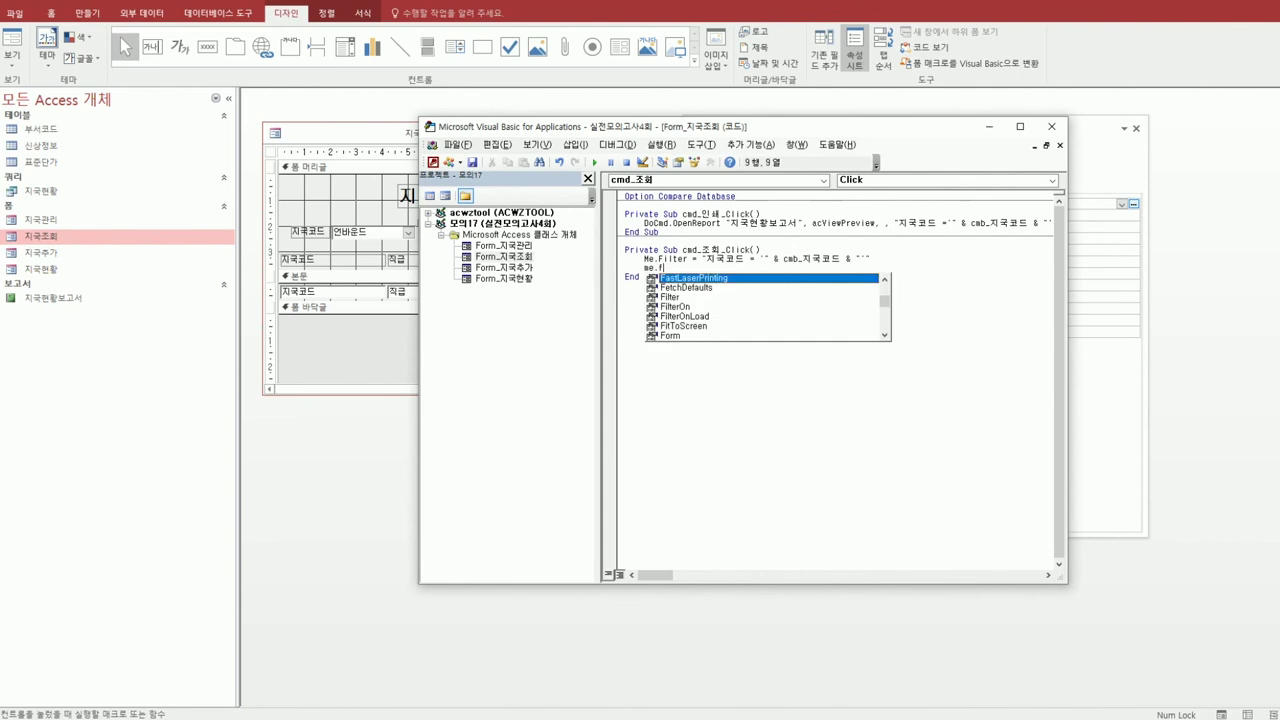
pyautogui.write('ilterOn ')
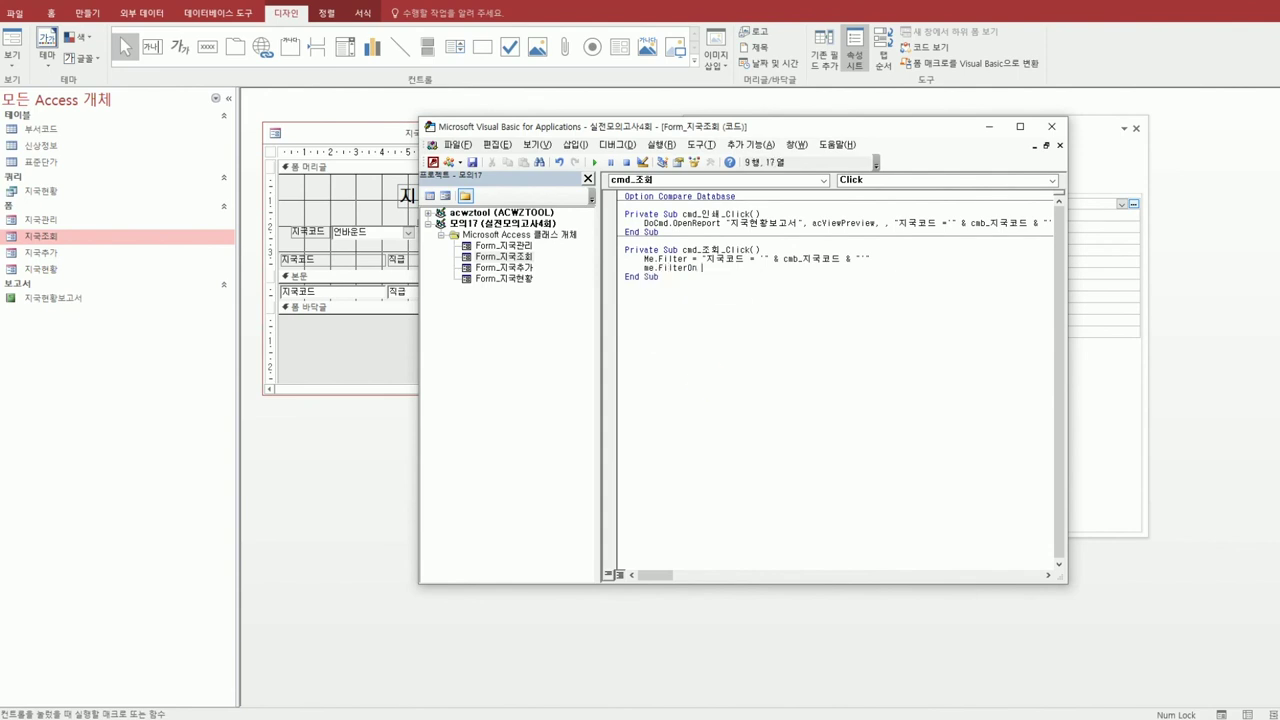
pyautogui.write('=')
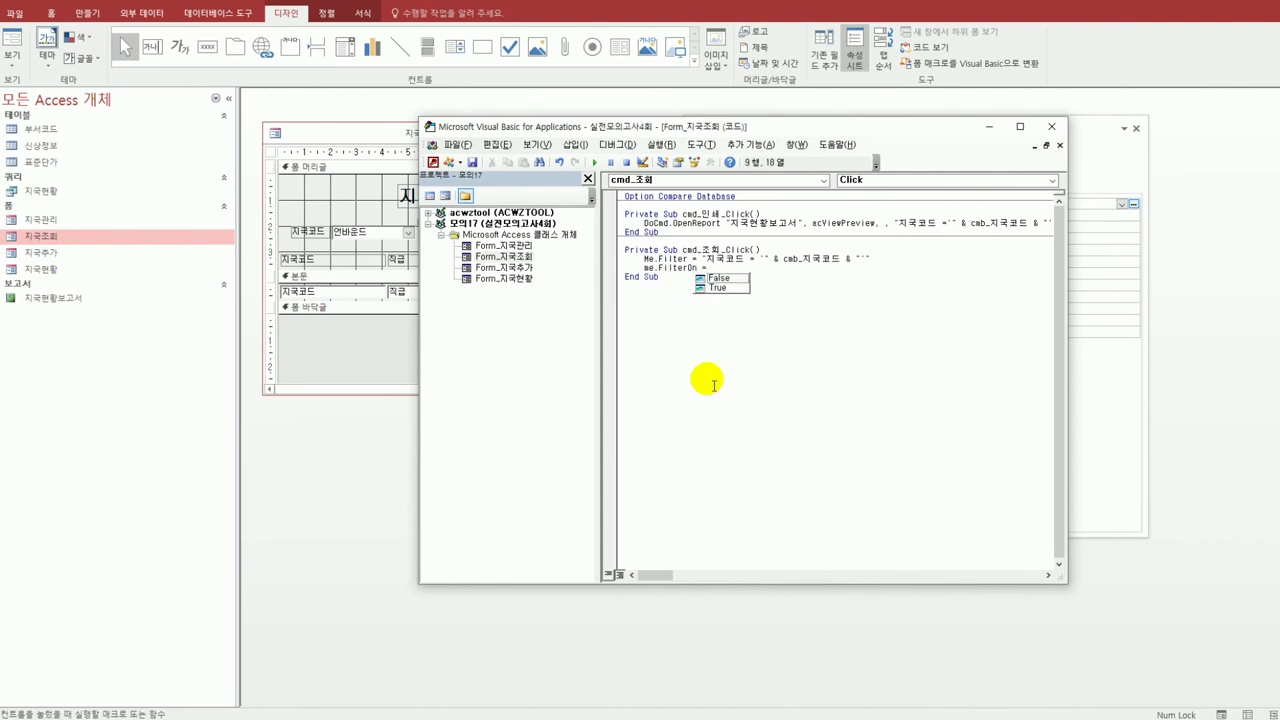
pyautogui.press('Down')
pyautogui.press('Tab')
pyautogui.press('Down')
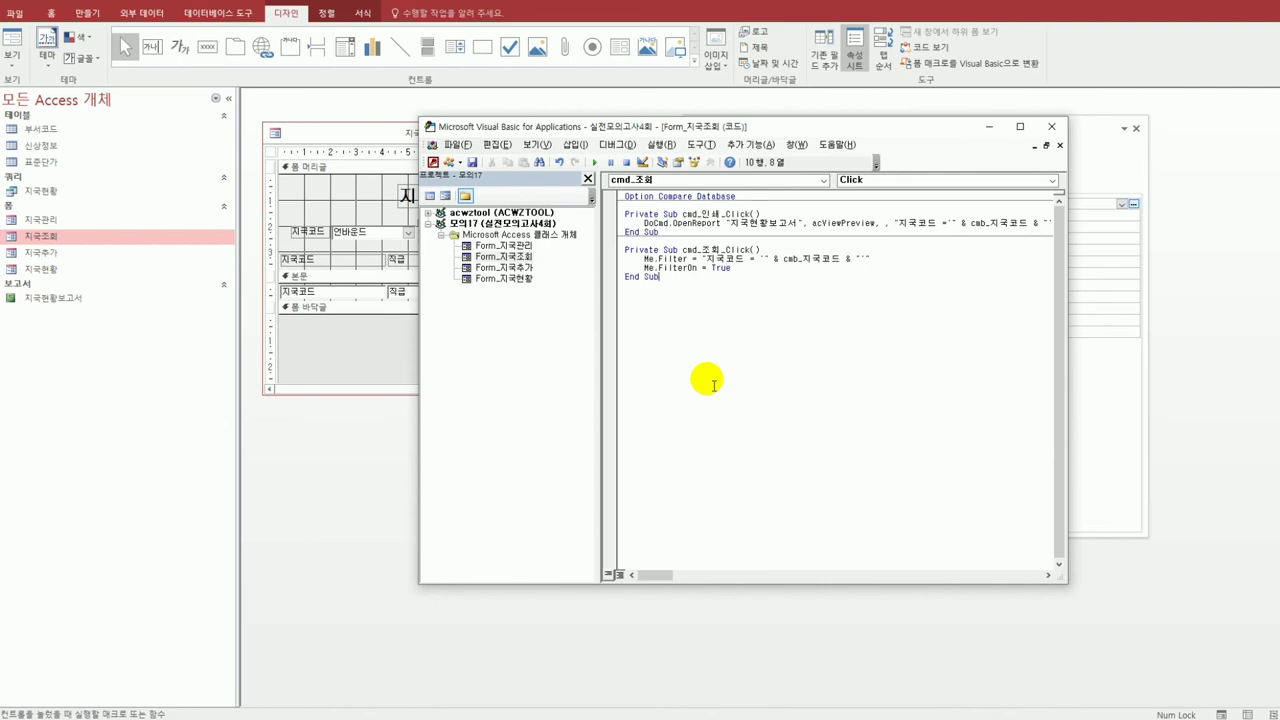
pyautogui.click(1049, 127)
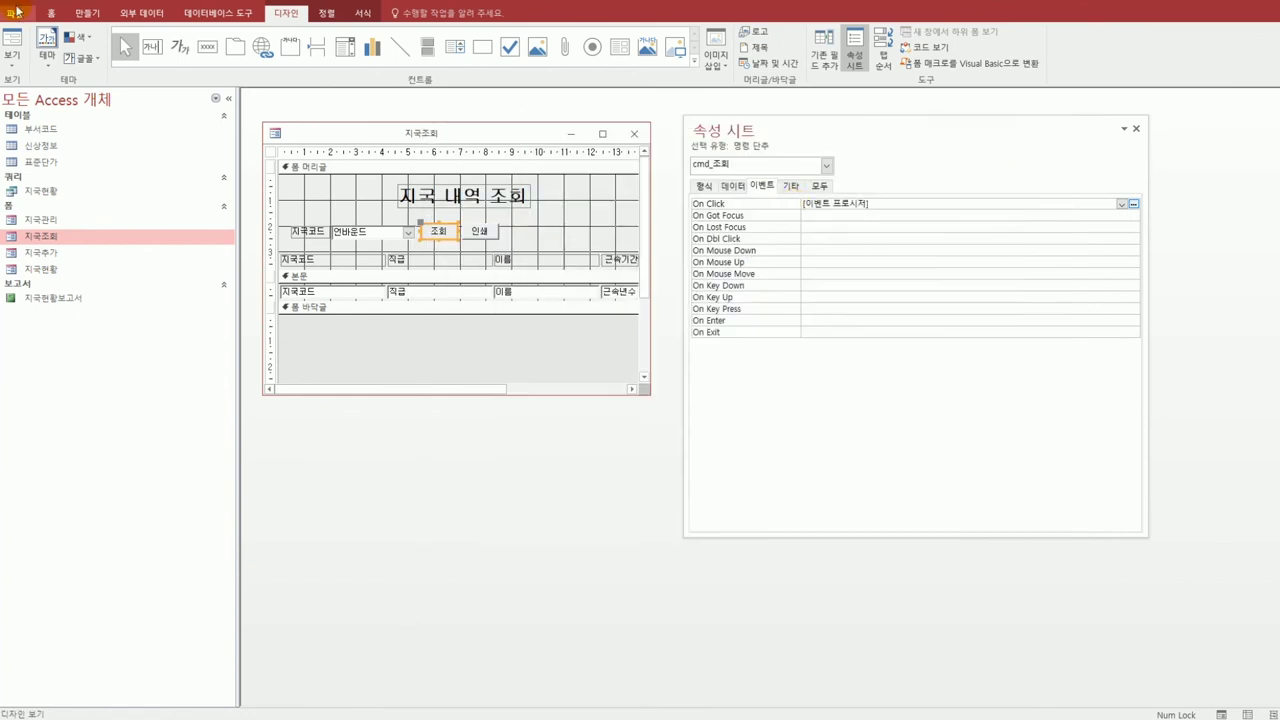
# Test the 지국조회 form in form view by running 조회 for 지국코드 A-002, and close the form.
pyautogui.click(11, 42)
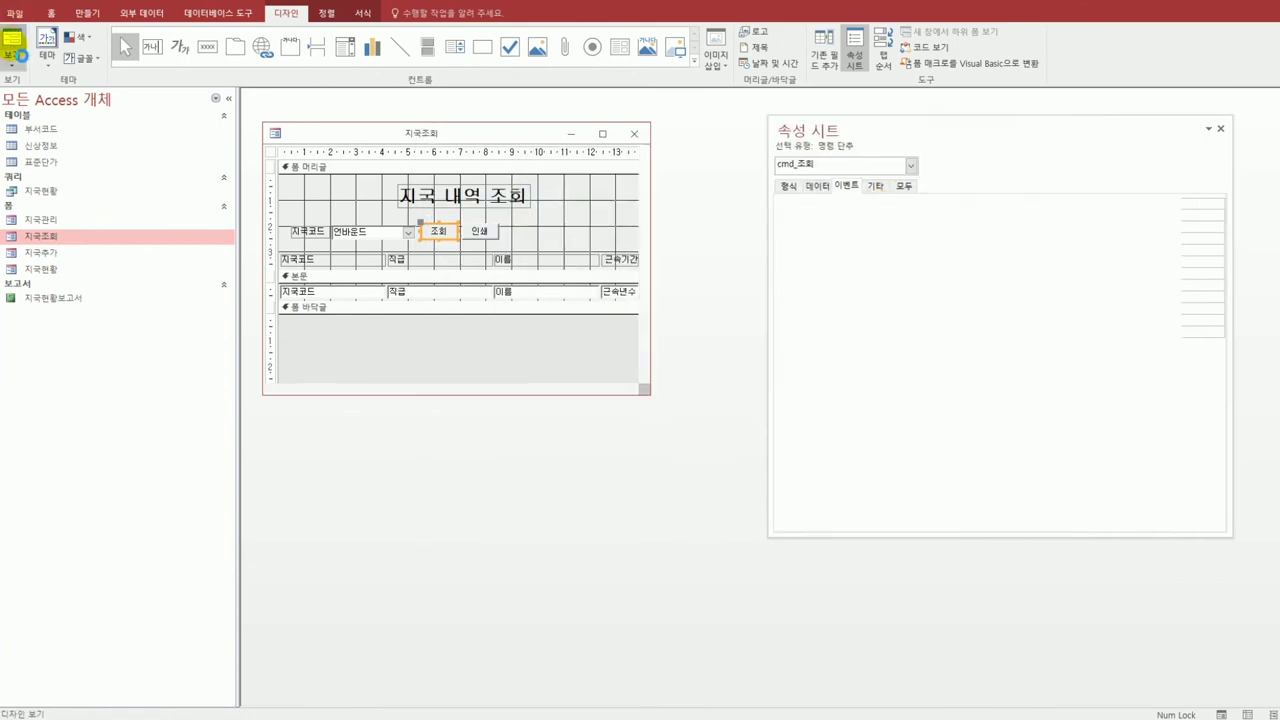
pyautogui.click(405, 202)
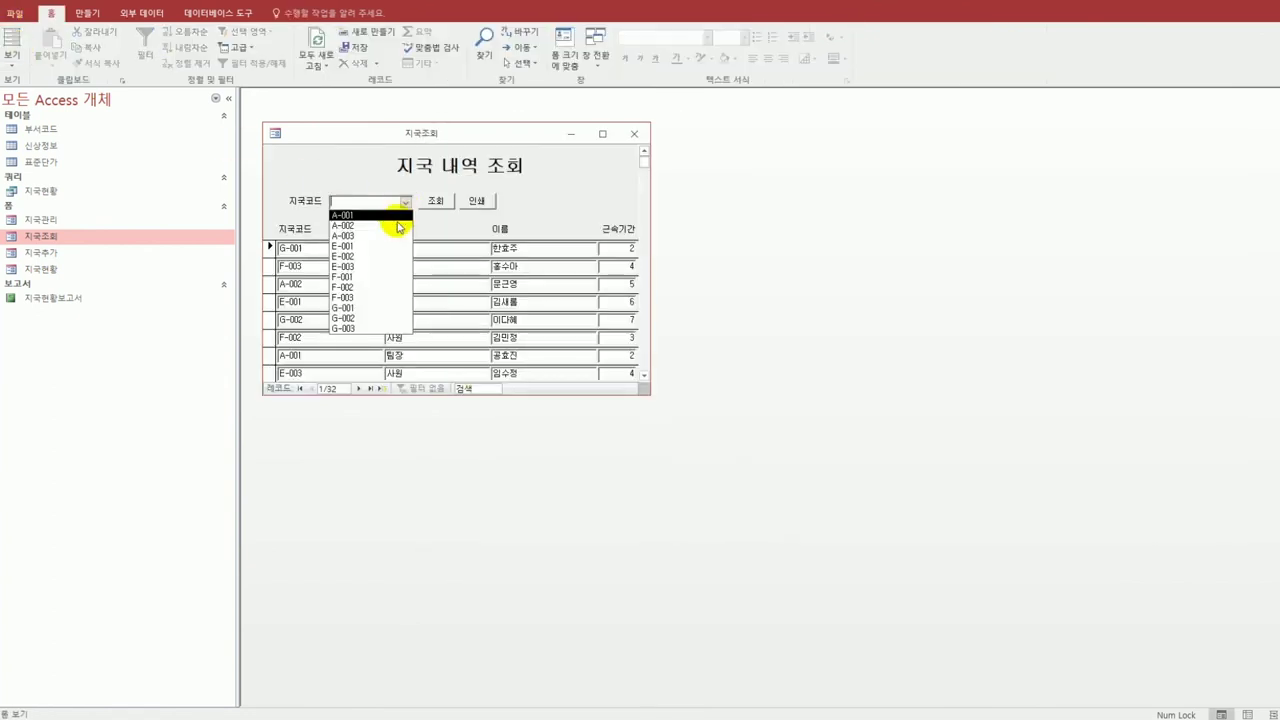
pyautogui.click(398, 225)
pyautogui.click(434, 203)
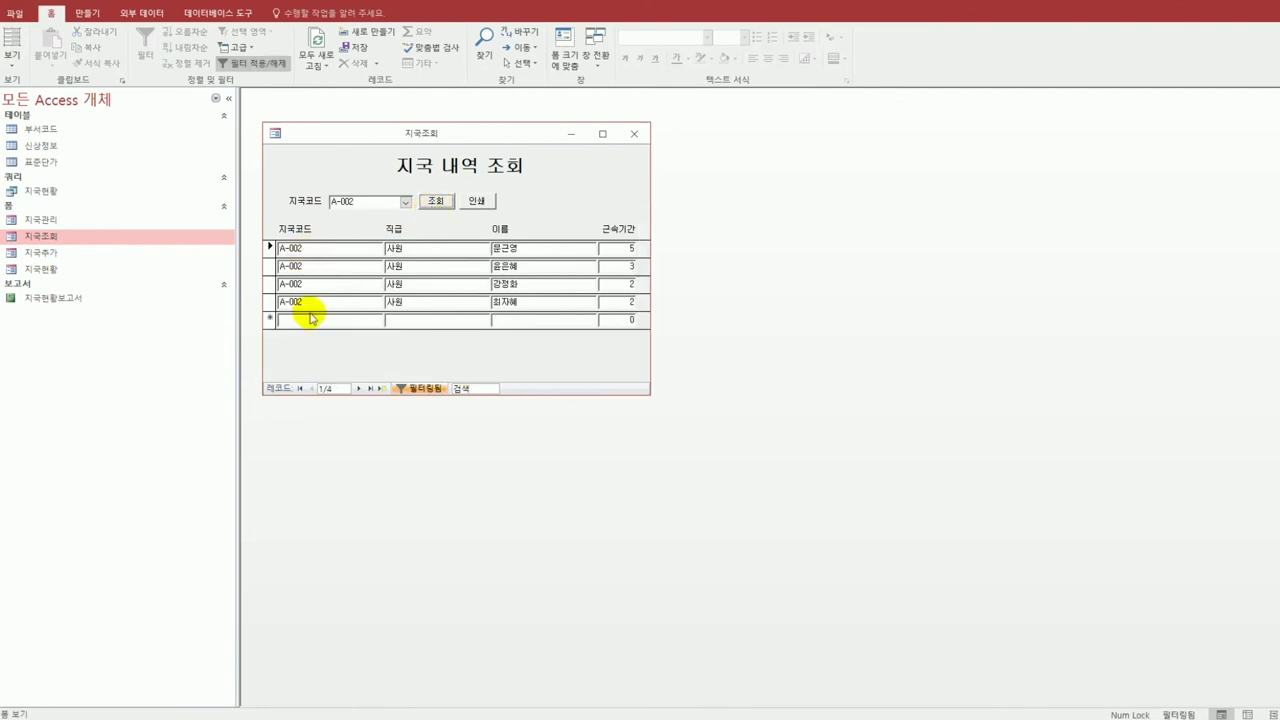
pyautogui.click(634, 134)
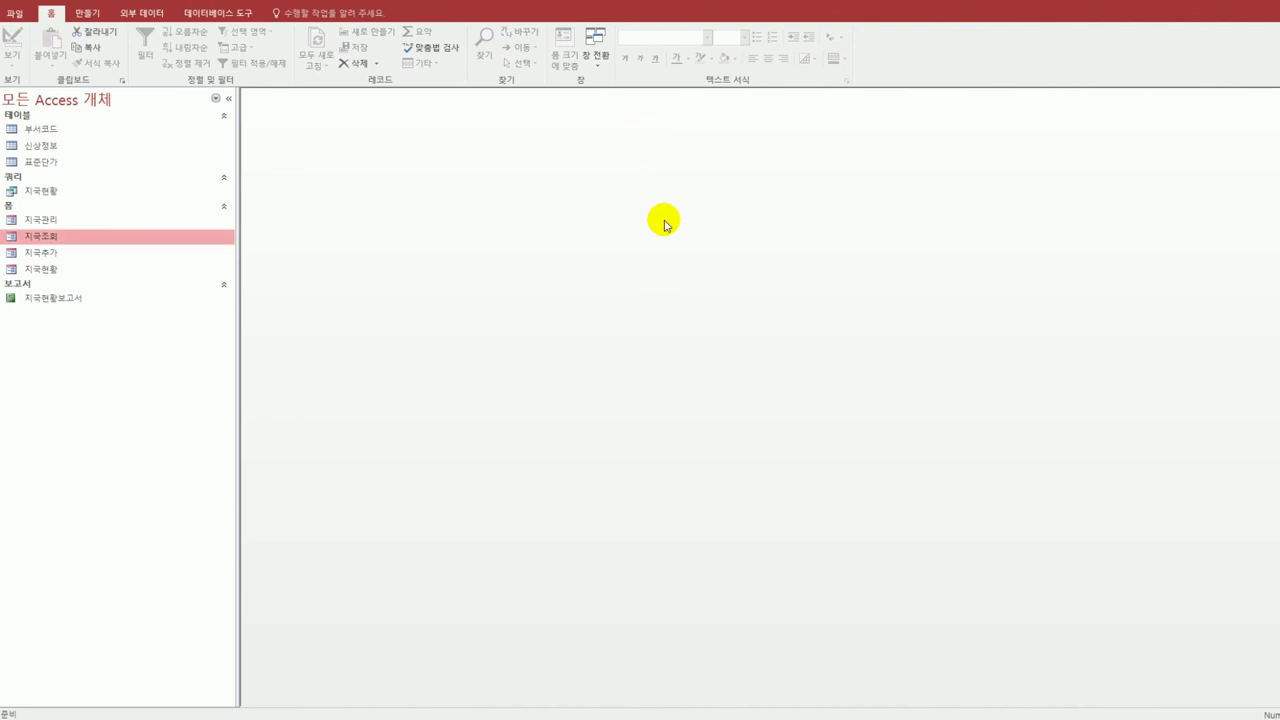